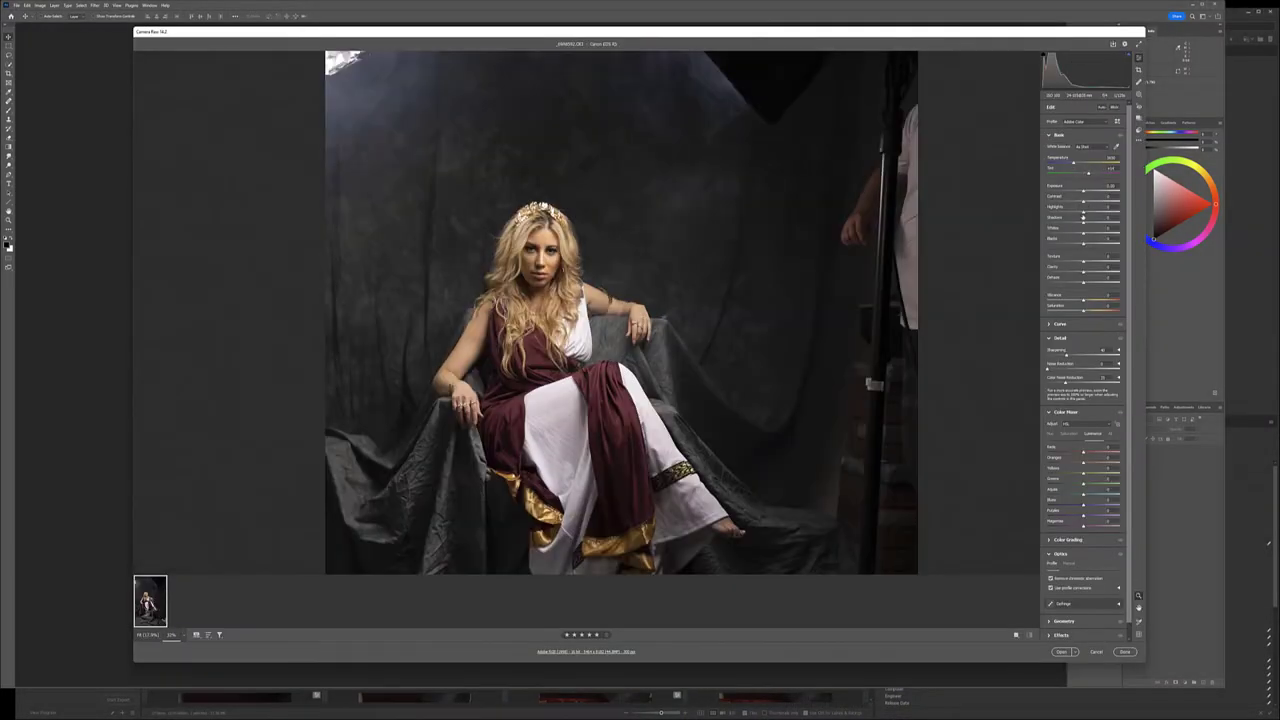
- Check the Camera Raw preferences, then open the raw seated-model photo in Photoshop
{"action": "key", "text": "ctrl+k"}
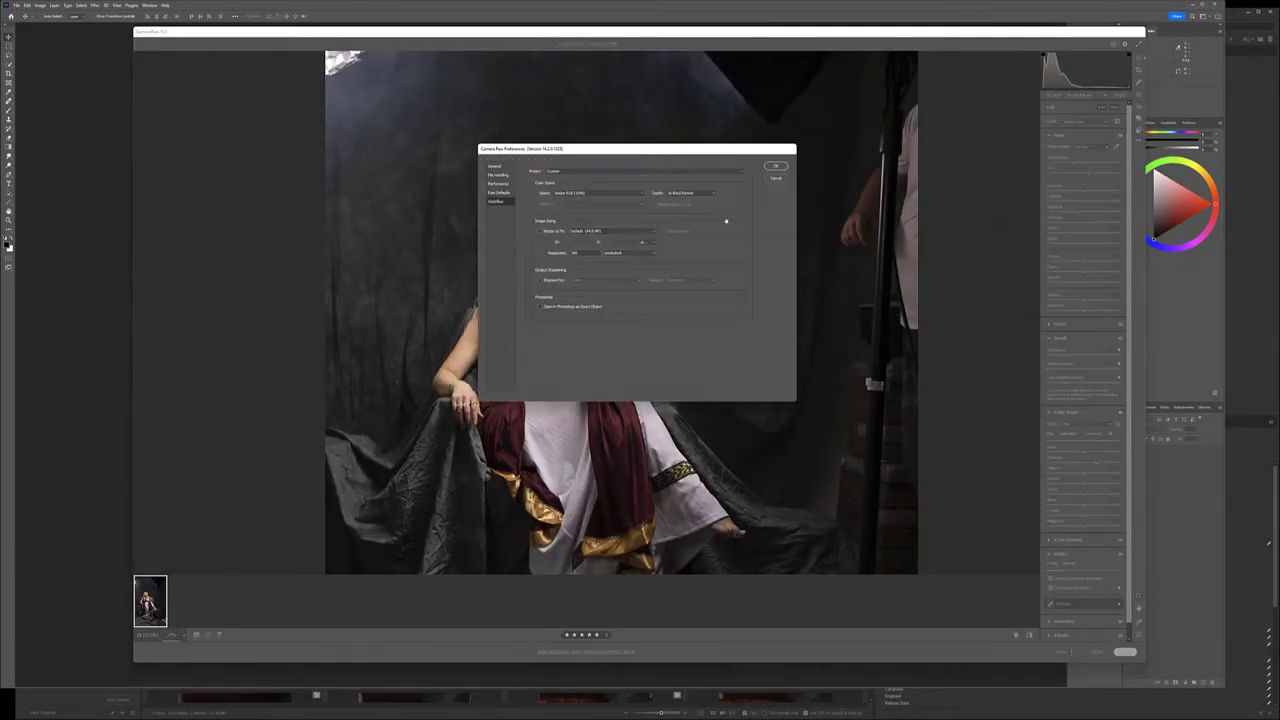
{"action": "left_click", "coordinate": [776, 166]}
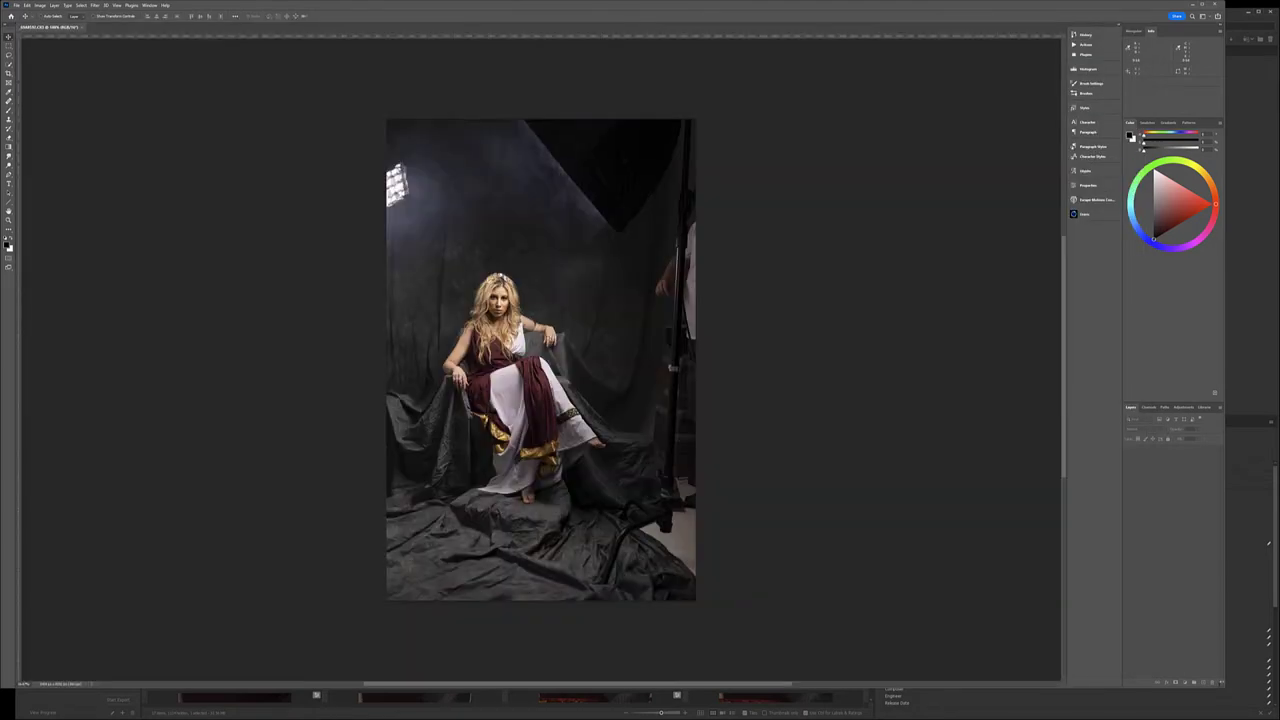
- Crop away the light stand and softbox and patch out the leftover stand at bottom right
{"action": "key", "text": "c"}
{"action": "left_click_drag", "start_coordinate": [593, 69], "coordinate": [296, 205]}
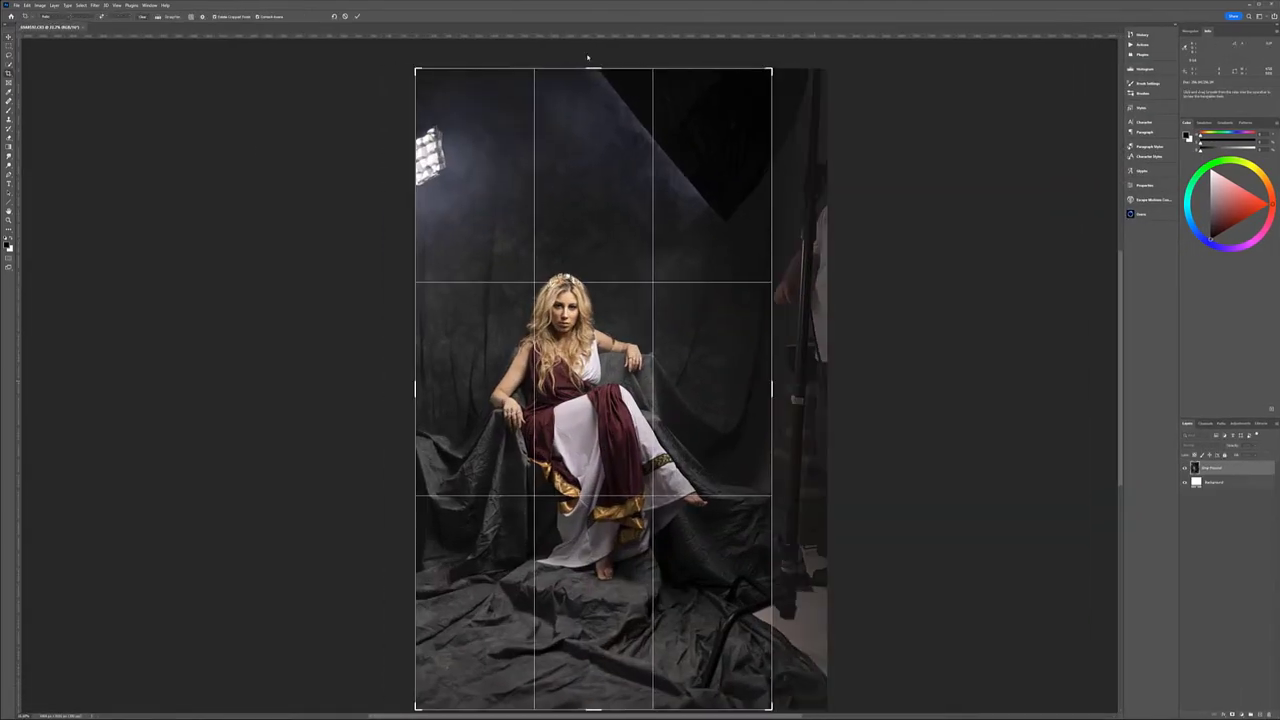
{"action": "key", "text": "Return"}
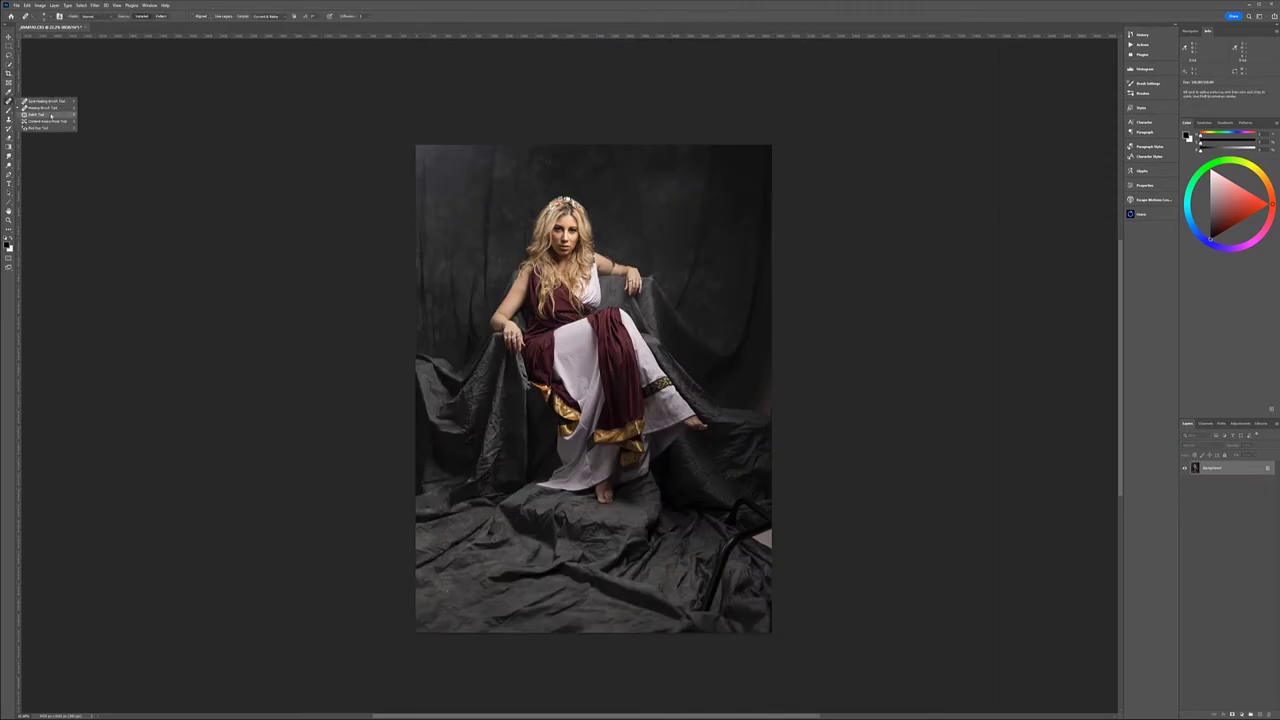
{"action": "left_click", "coordinate": [9, 92]}
{"action": "mouse_move", "coordinate": [745, 492]}
{"action": "left_mouse_down"}
{"action": "mouse_move", "coordinate": [718, 520]}
{"action": "mouse_move", "coordinate": [745, 535]}
{"action": "left_mouse_up"}
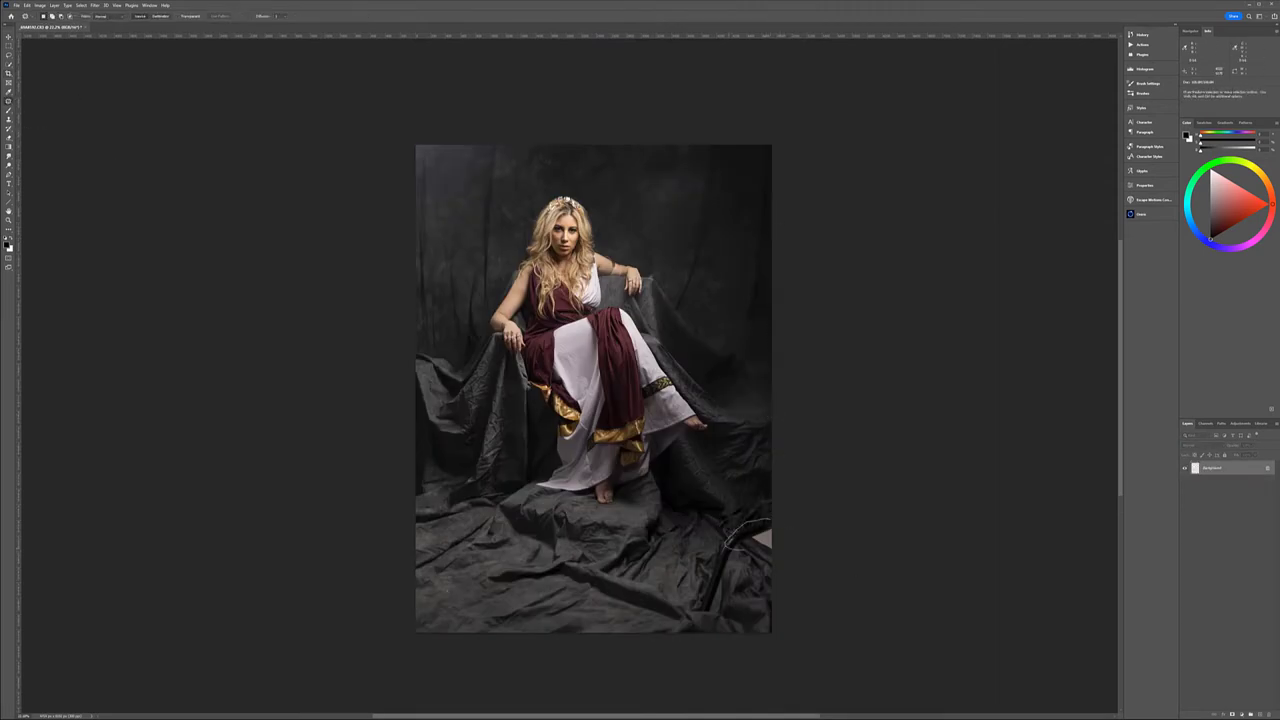
{"action": "key", "text": "ctrl+d"}
- Extend the canvas above and to the right with a content-aware crop fill
{"action": "key", "text": "c"}
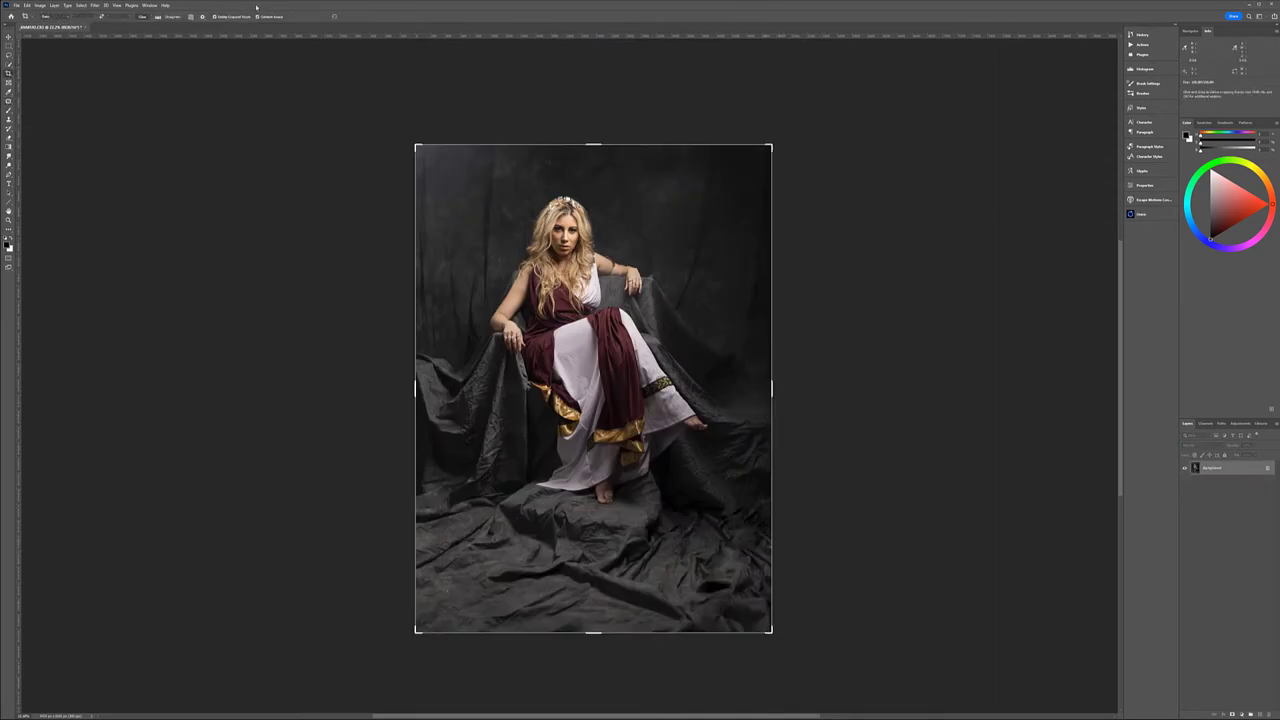
{"action": "left_click_drag", "start_coordinate": [593, 145], "coordinate": [585, 121]}
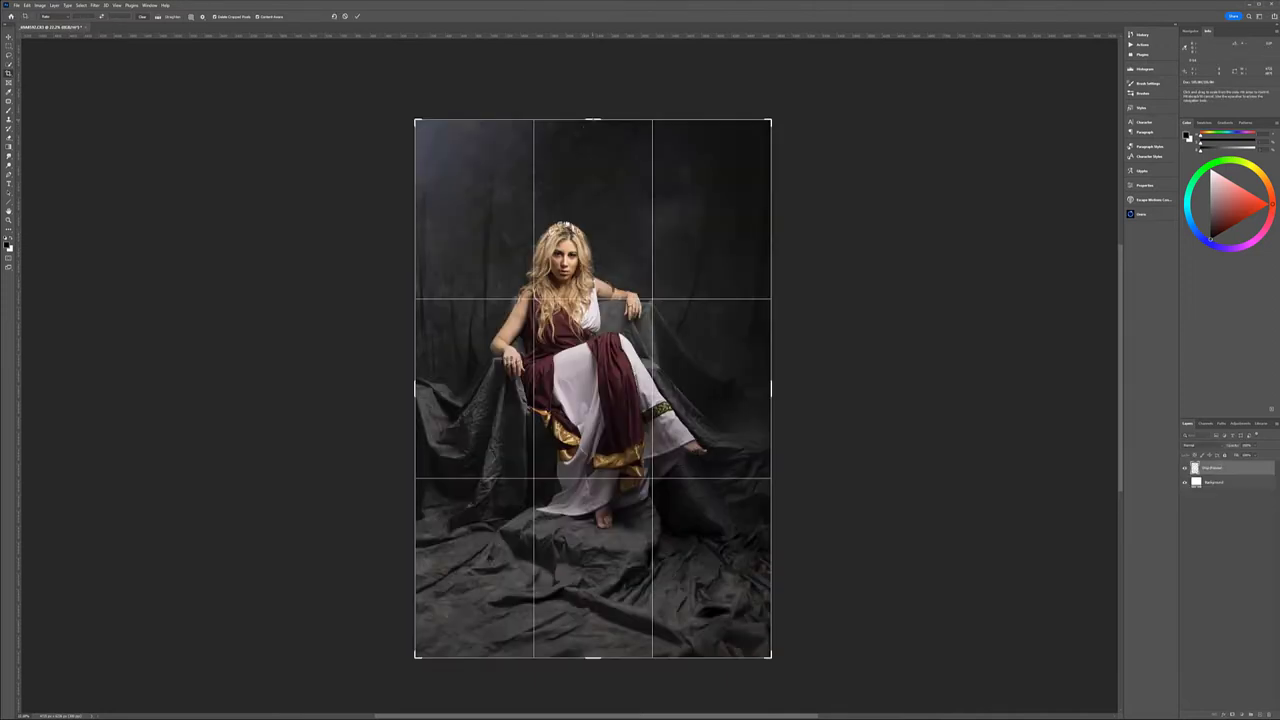
{"action": "left_click_drag", "start_coordinate": [772, 388], "coordinate": [788, 385]}
{"action": "key", "text": "Return"}
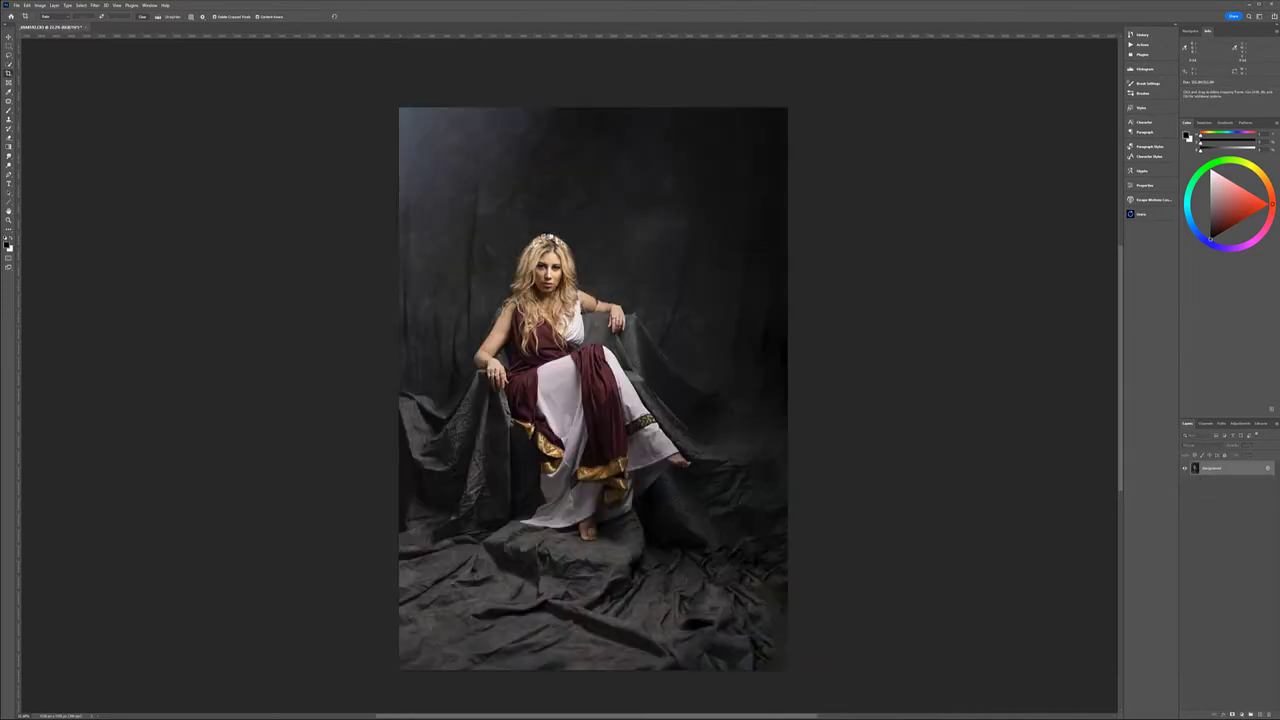
- Enlarge and position the portal throne over the woman, then hide its layer
{"action": "left_click_drag", "start_coordinate": [720, 390], "coordinate": [655, 355]}
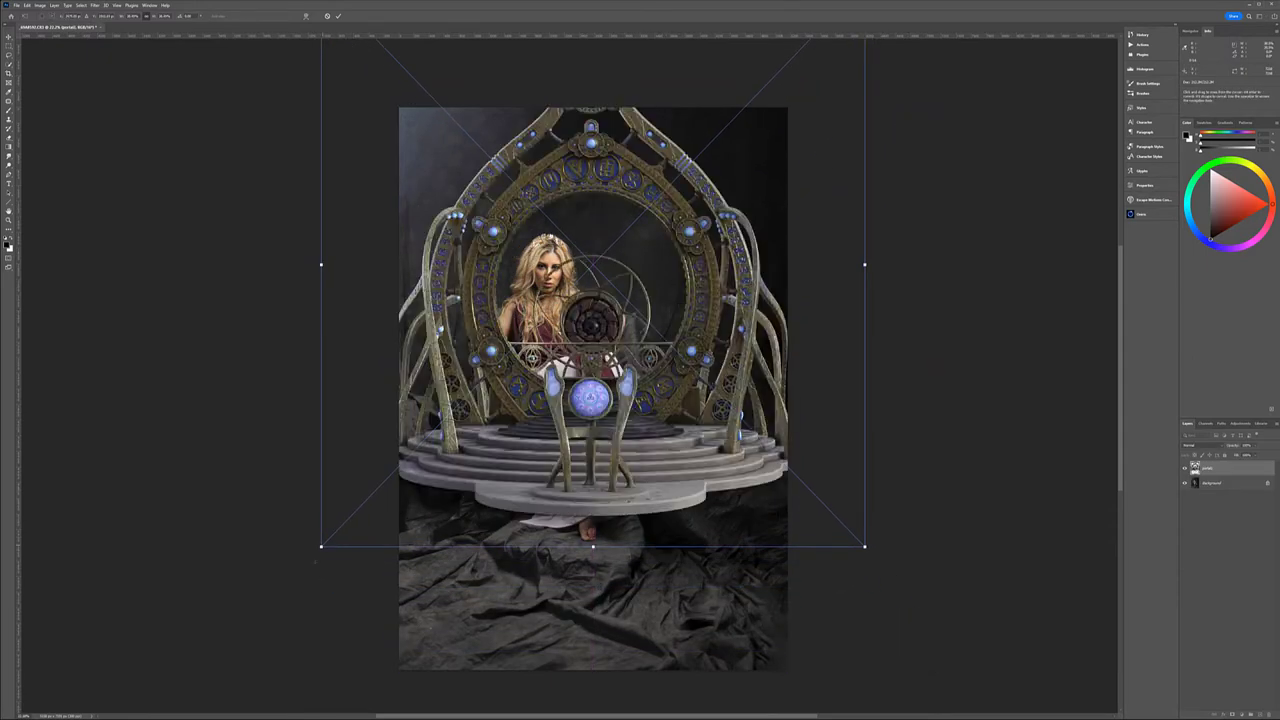
{"action": "key", "text": "Return"}
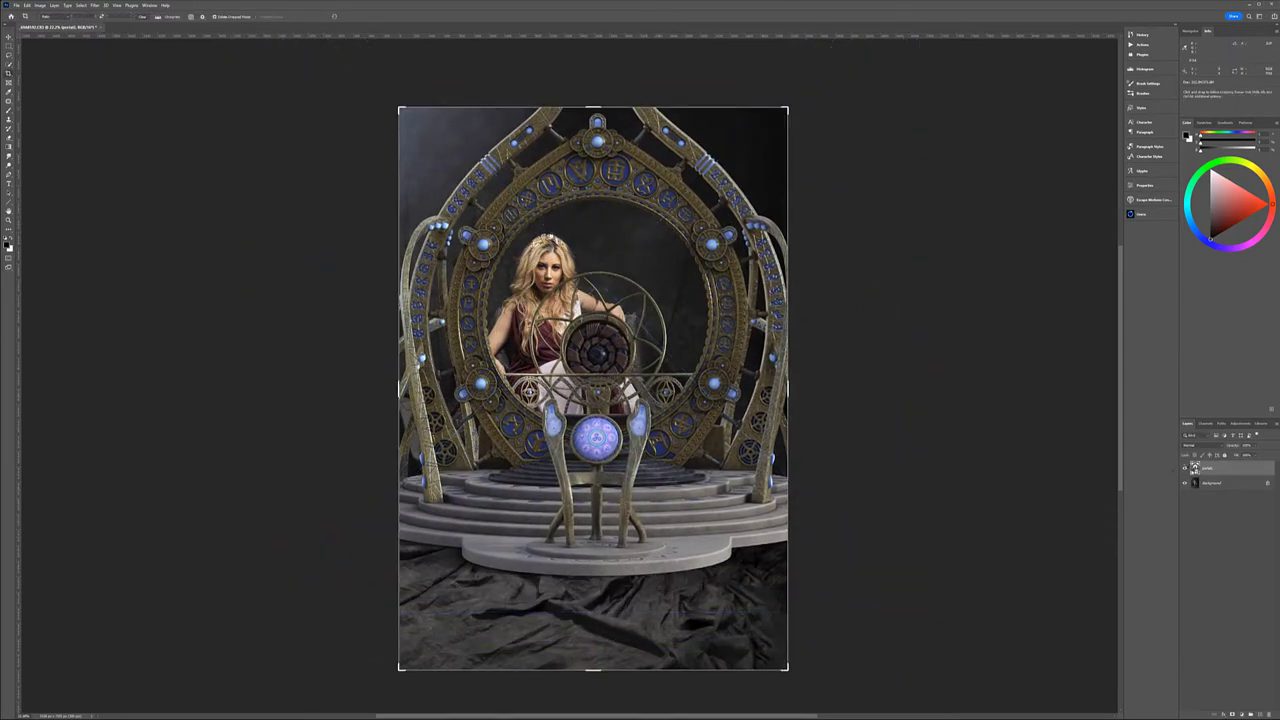
{"action": "left_click", "coordinate": [1185, 467]}
- On a new layer, spot-heal the forehead mark and the lines along the brow
{"action": "left_click", "coordinate": [1256, 713]}
{"action": "left_click", "coordinate": [8, 101]}
{"action": "scroll", "coordinate": [600, 300], "scroll_direction": "up", "scroll_amount": 5}
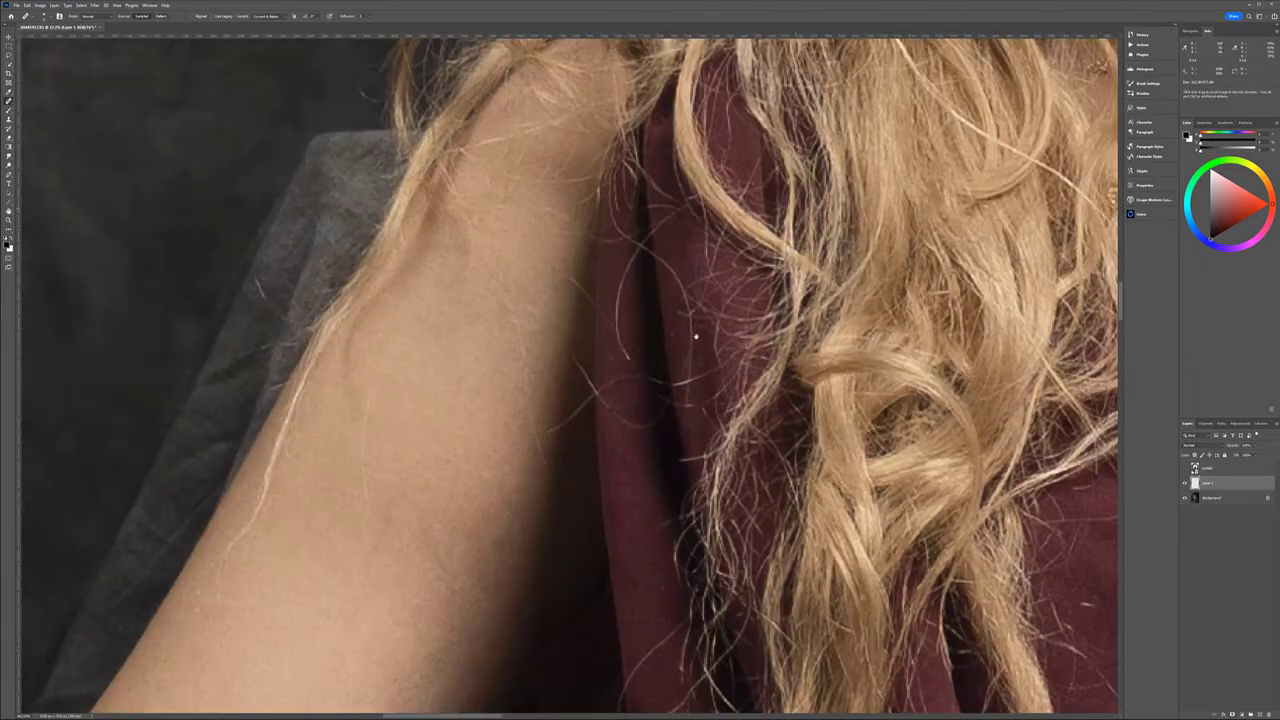
{"action": "scroll", "coordinate": [717, 292], "scroll_direction": "up", "scroll_amount": 2}
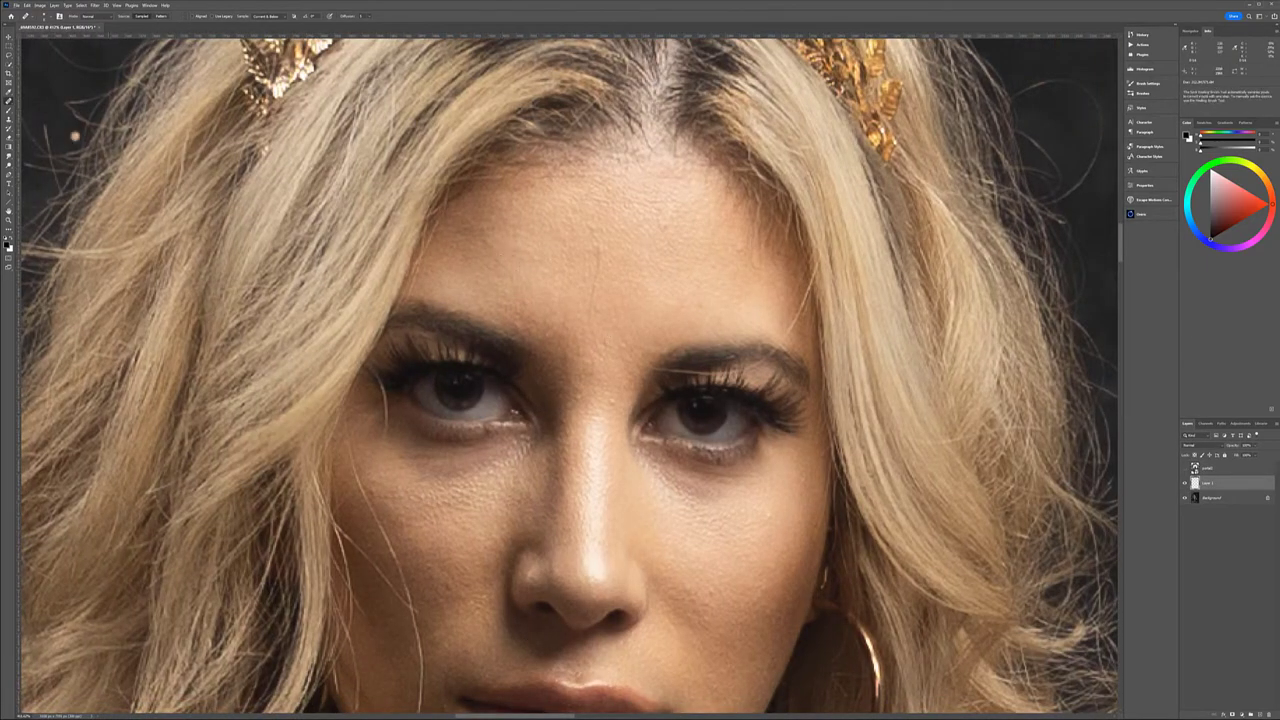
{"action": "right_click", "coordinate": [8, 101]}
{"action": "left_click", "coordinate": [40, 103]}
{"action": "left_click_drag", "start_coordinate": [605, 243], "coordinate": [672, 371]}
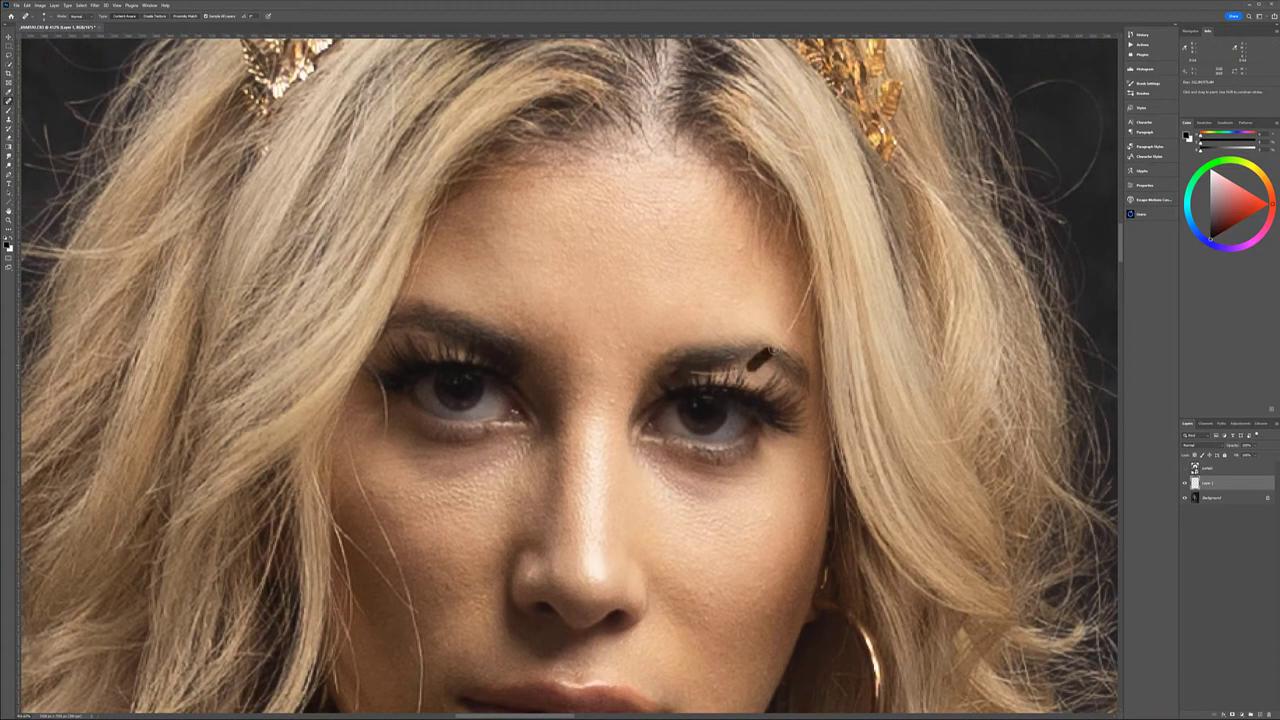
{"action": "left_click_drag", "start_coordinate": [763, 353], "coordinate": [766, 351]}
{"action": "left_click_drag", "start_coordinate": [745, 372], "coordinate": [701, 375]}
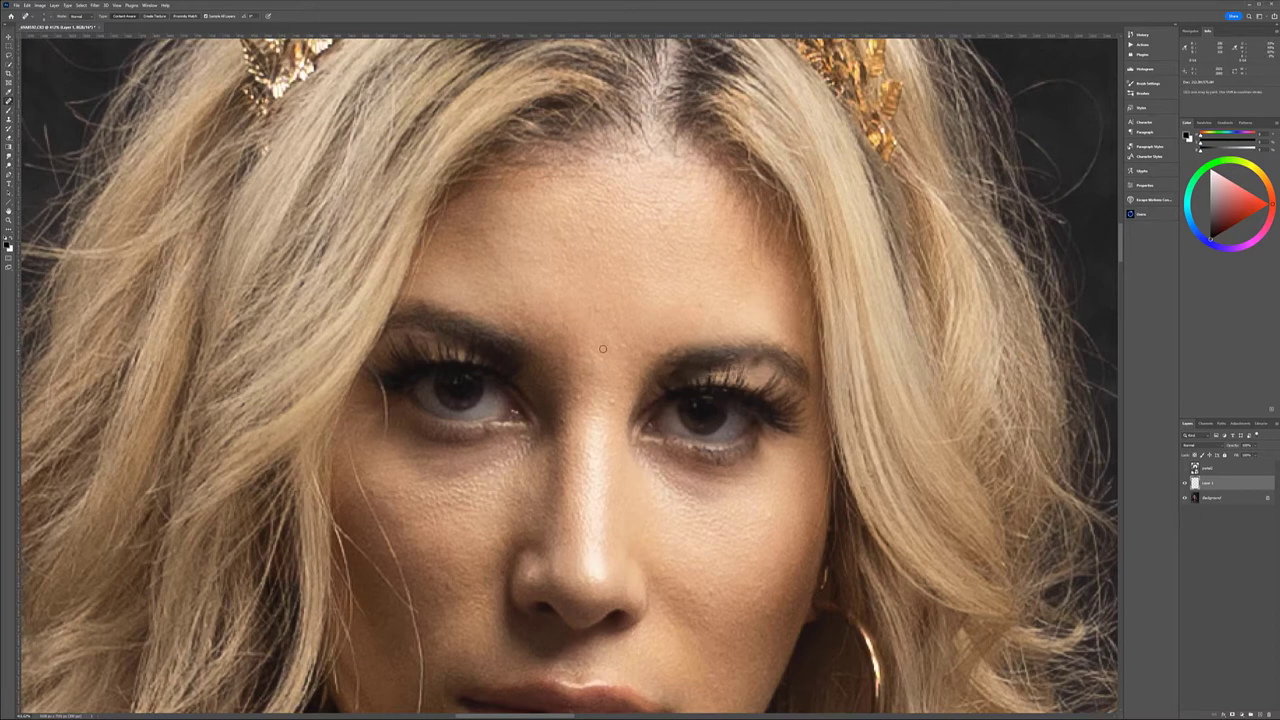
- Spot-heal the creases, folds and small spots across the upper white skirt
{"action": "scroll", "coordinate": [653, 514], "scroll_direction": "down", "scroll_amount": 5}
{"action": "scroll", "coordinate": [430, 200], "scroll_direction": "down", "scroll_amount": 4}
{"action": "scroll", "coordinate": [430, 200], "scroll_direction": "up", "scroll_amount": 4}
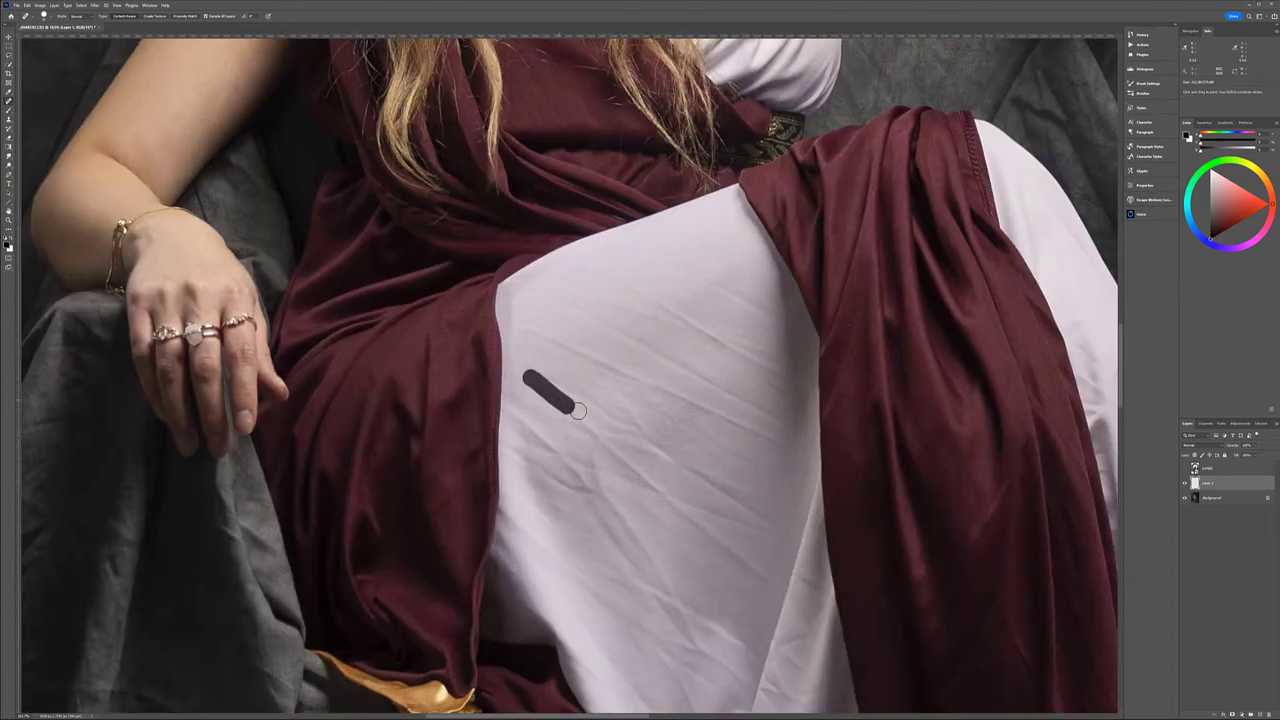
{"action": "left_click_drag", "start_coordinate": [529, 371], "coordinate": [690, 580]}
{"action": "left_click", "coordinate": [517, 420]}
{"action": "left_click_drag", "start_coordinate": [591, 449], "coordinate": [690, 640]}
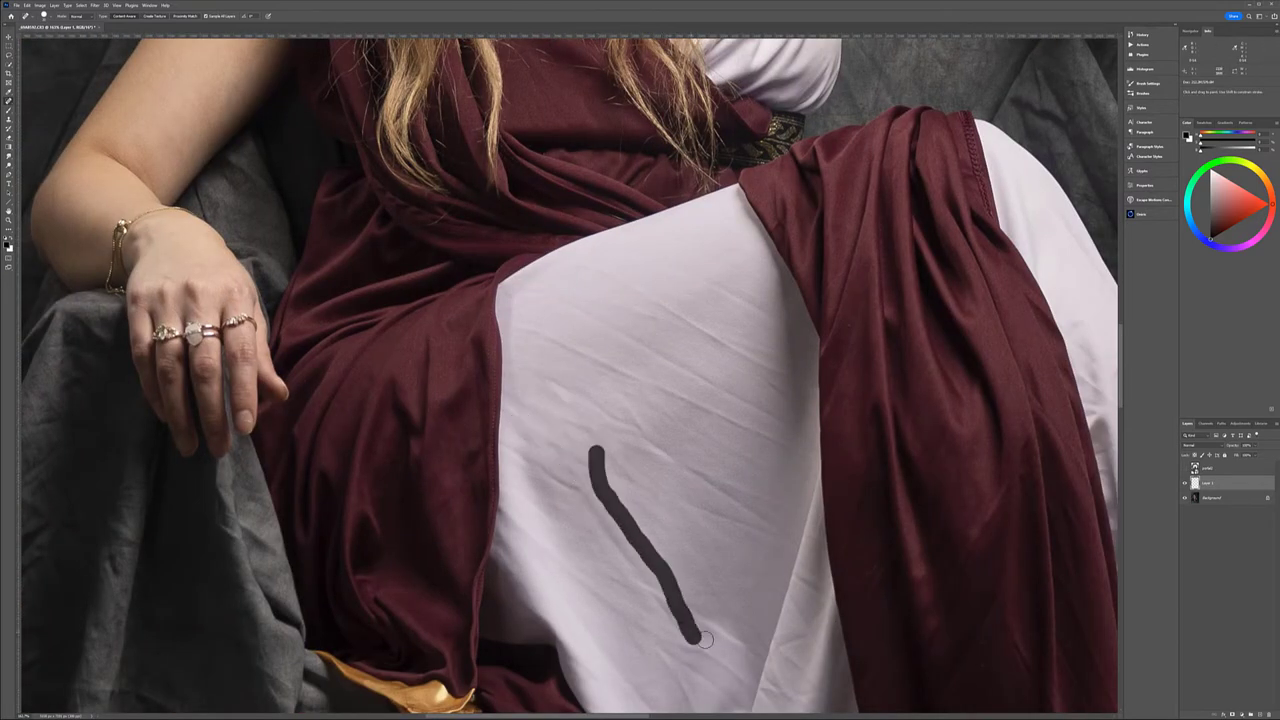
{"action": "left_click_drag", "start_coordinate": [513, 453], "coordinate": [685, 640]}
{"action": "left_click", "coordinate": [543, 572]}
{"action": "left_click_drag", "start_coordinate": [540, 376], "coordinate": [664, 455]}
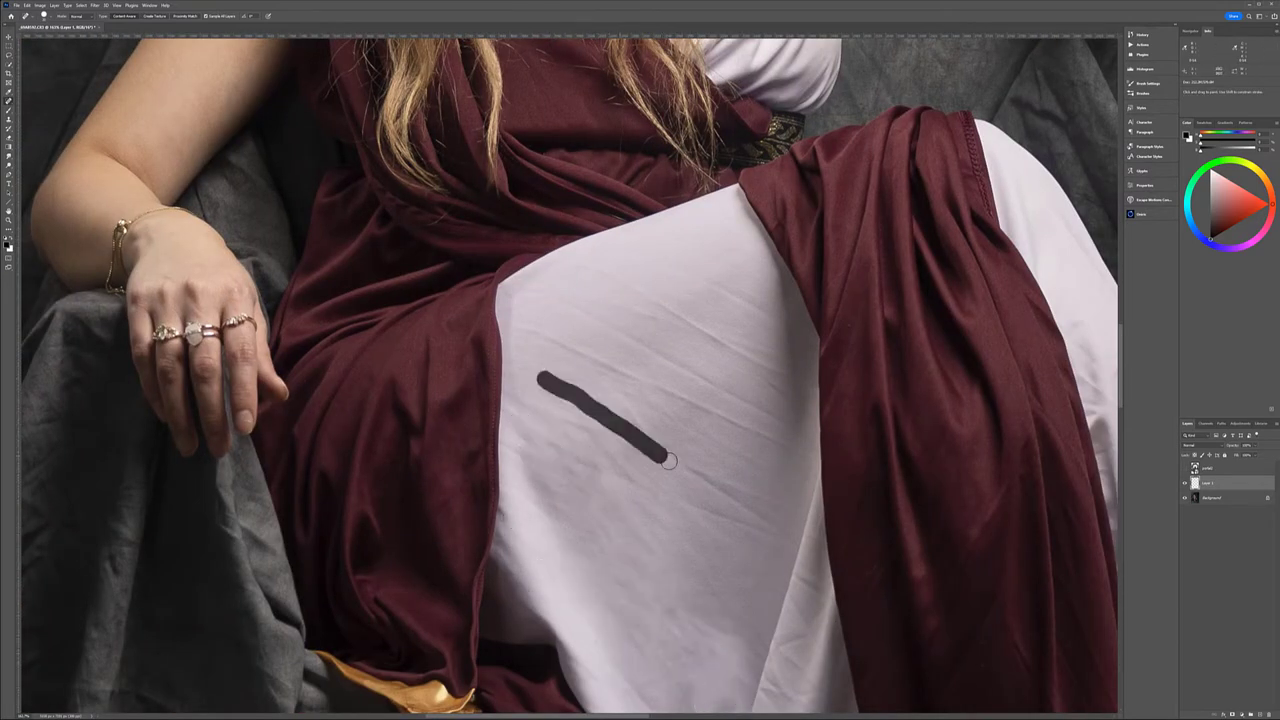
{"action": "left_click_drag", "start_coordinate": [709, 380], "coordinate": [803, 428]}
{"action": "left_click_drag", "start_coordinate": [586, 266], "coordinate": [786, 374]}
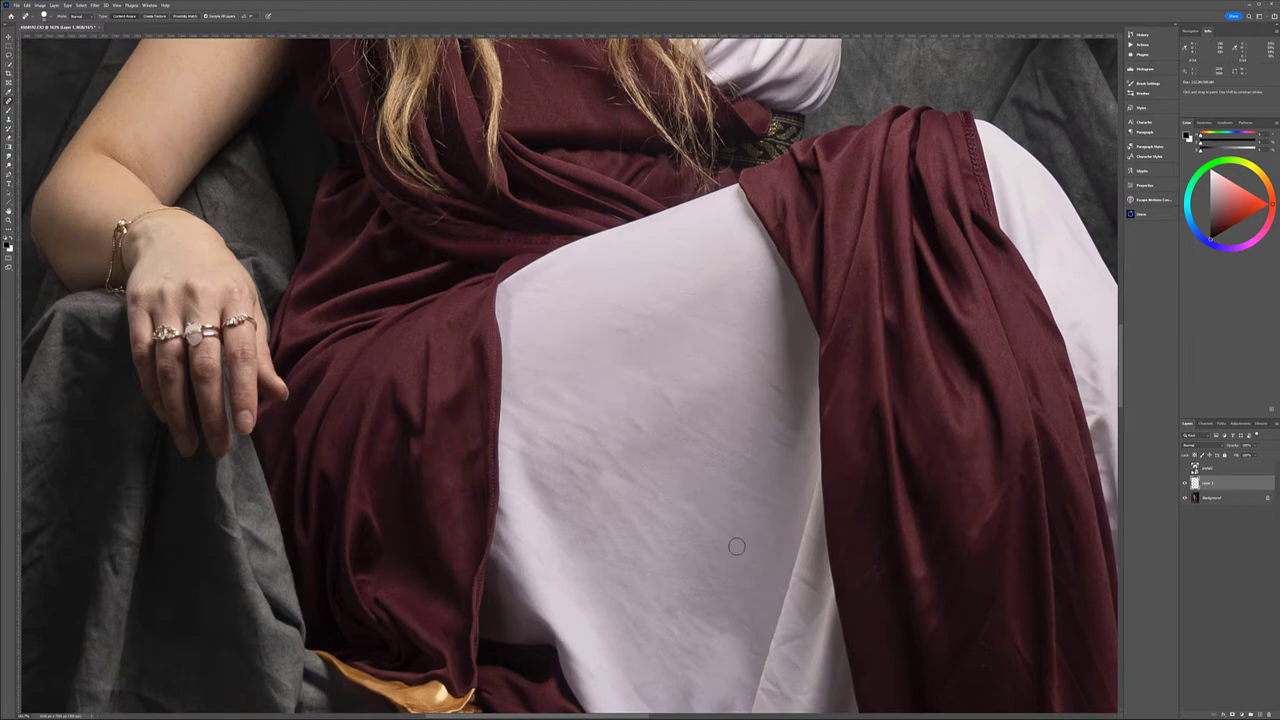
{"action": "scroll", "coordinate": [734, 543], "scroll_direction": "down", "scroll_amount": 5}
{"action": "left_click_drag", "start_coordinate": [500, 395], "coordinate": [465, 435]}
{"action": "left_click_drag", "start_coordinate": [480, 518], "coordinate": [425, 550]}
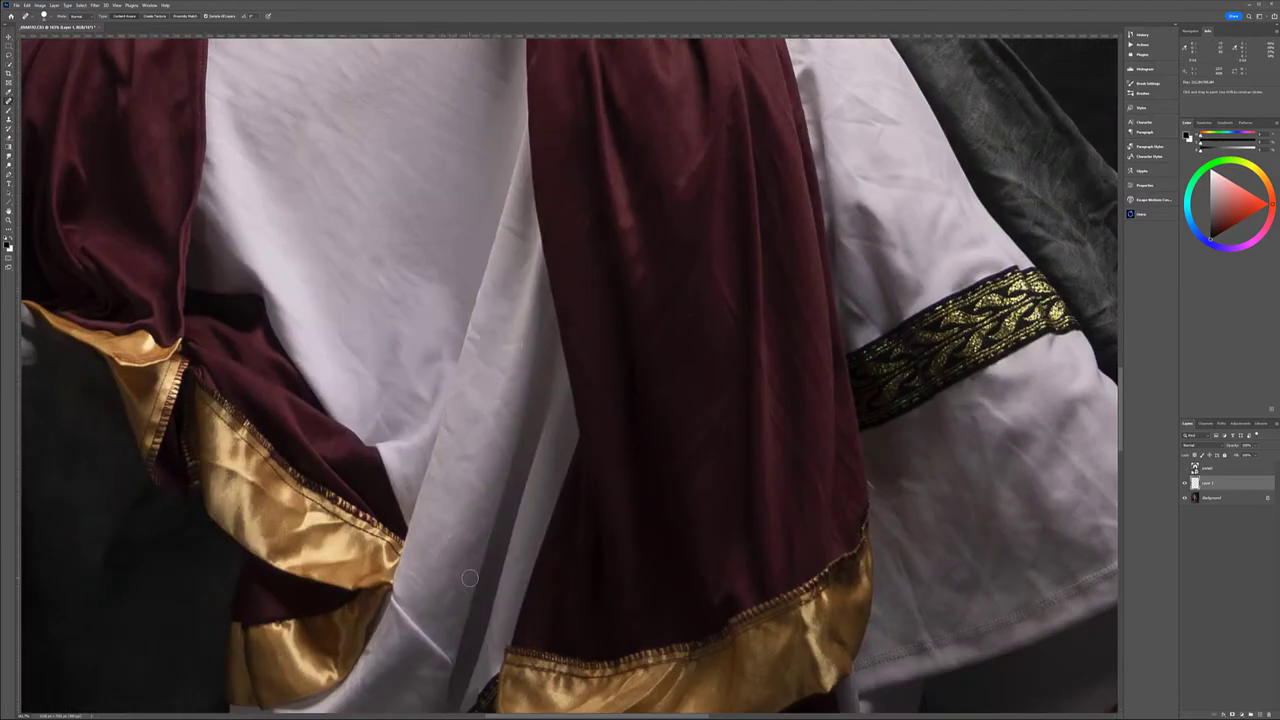
- Heal the remaining folds near the hem, above the foot and beside the maroon drape
{"action": "scroll", "coordinate": [460, 530], "scroll_direction": "down", "scroll_amount": 3}
{"action": "left_click_drag", "start_coordinate": [694, 436], "coordinate": [606, 462]}
{"action": "scroll", "coordinate": [650, 450], "scroll_direction": "right", "scroll_amount": 5}
{"action": "left_click_drag", "start_coordinate": [700, 606], "coordinate": [752, 526]}
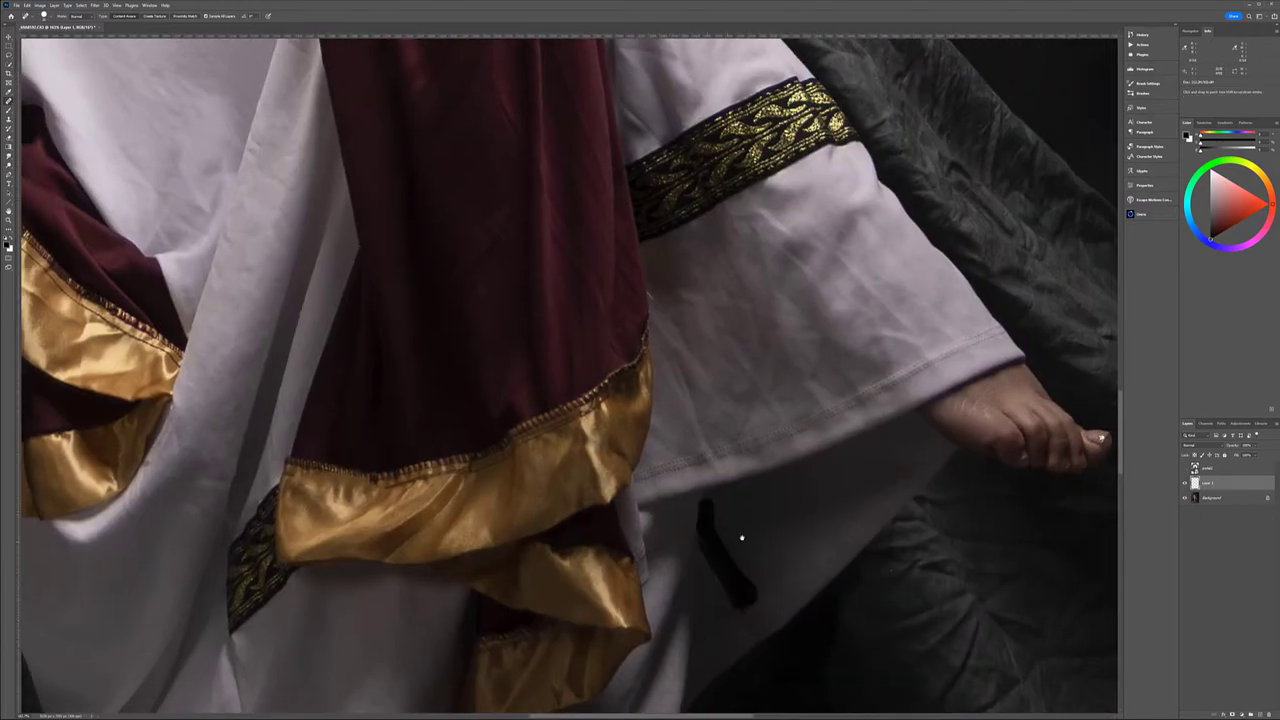
{"action": "left_click_drag", "start_coordinate": [700, 640], "coordinate": [922, 434]}
{"action": "scroll", "coordinate": [922, 434], "scroll_direction": "up", "scroll_amount": 4}
{"action": "left_click_drag", "start_coordinate": [818, 448], "coordinate": [766, 558]}
{"action": "left_click_drag", "start_coordinate": [700, 690], "coordinate": [1043, 551]}
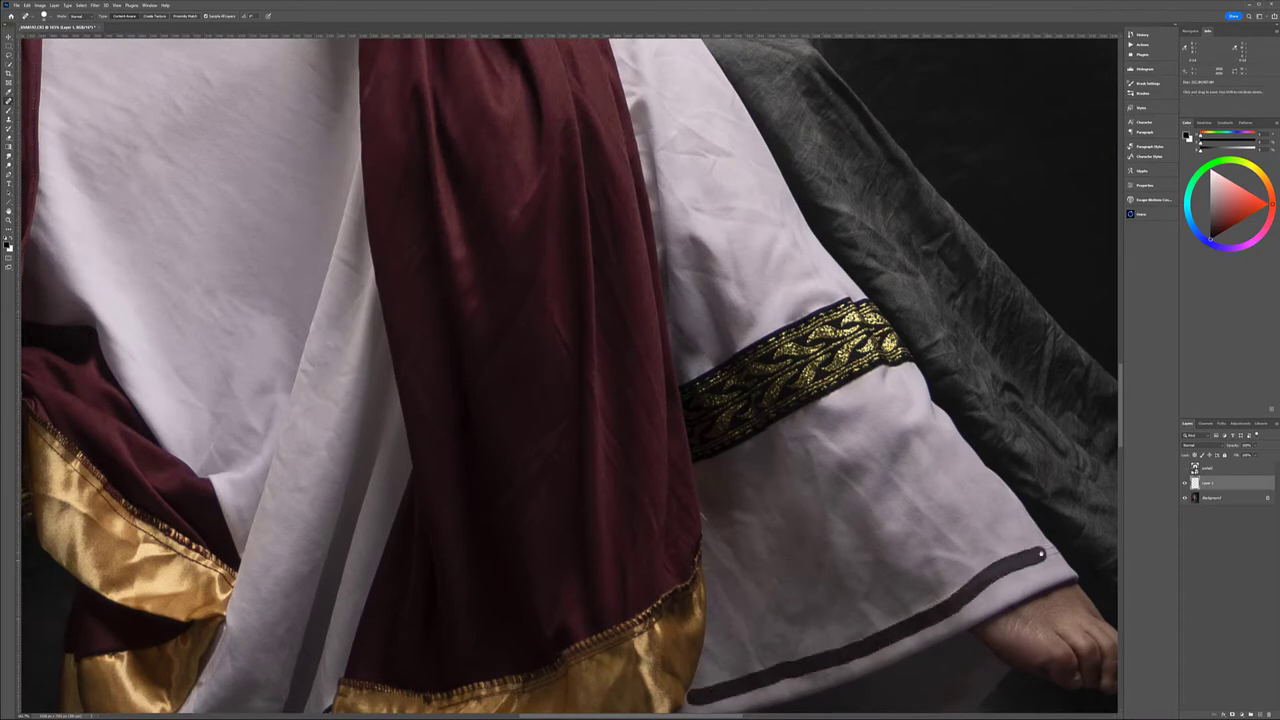
{"action": "left_click_drag", "start_coordinate": [830, 655], "coordinate": [972, 574]}
{"action": "left_click_drag", "start_coordinate": [826, 460], "coordinate": [826, 568]}
{"action": "scroll", "coordinate": [826, 568], "scroll_direction": "up", "scroll_amount": 4}
{"action": "left_click_drag", "start_coordinate": [652, 318], "coordinate": [648, 398]}
{"action": "left_click_drag", "start_coordinate": [730, 350], "coordinate": [744, 410]}
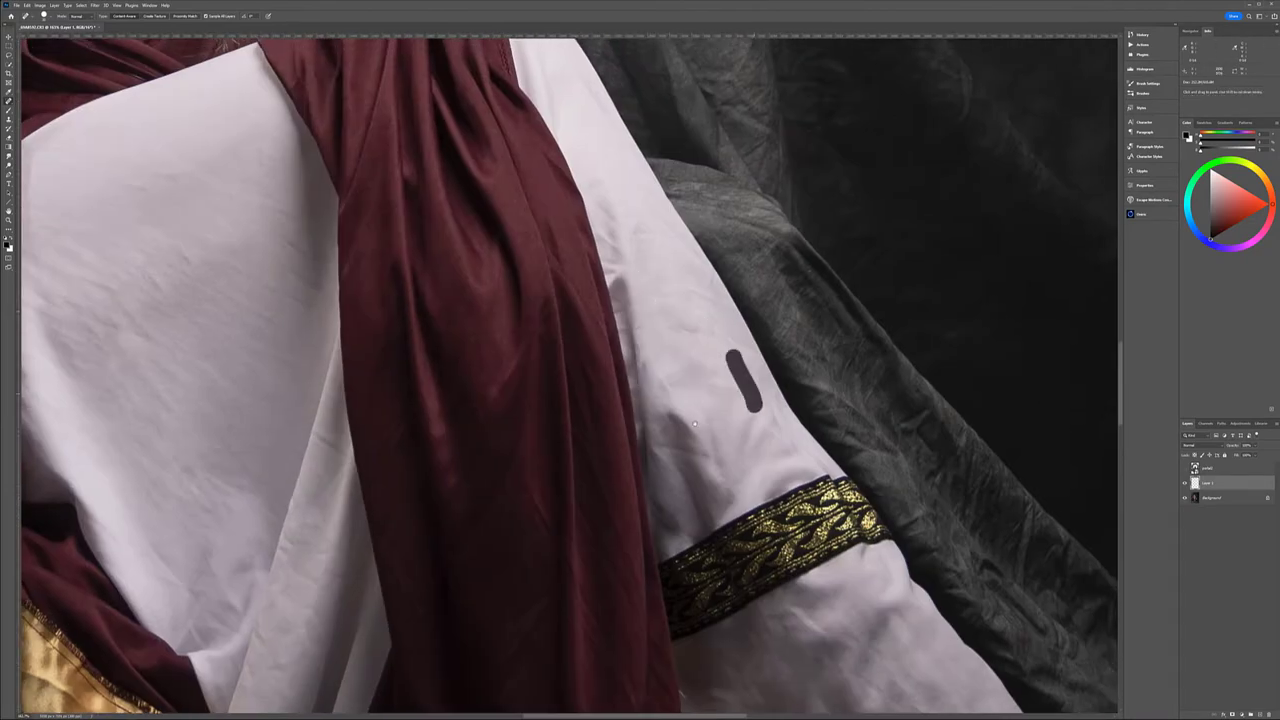
{"action": "scroll", "coordinate": [744, 410], "scroll_direction": "up", "scroll_amount": 5}
{"action": "scroll", "coordinate": [582, 311], "scroll_direction": "down", "scroll_amount": 10}
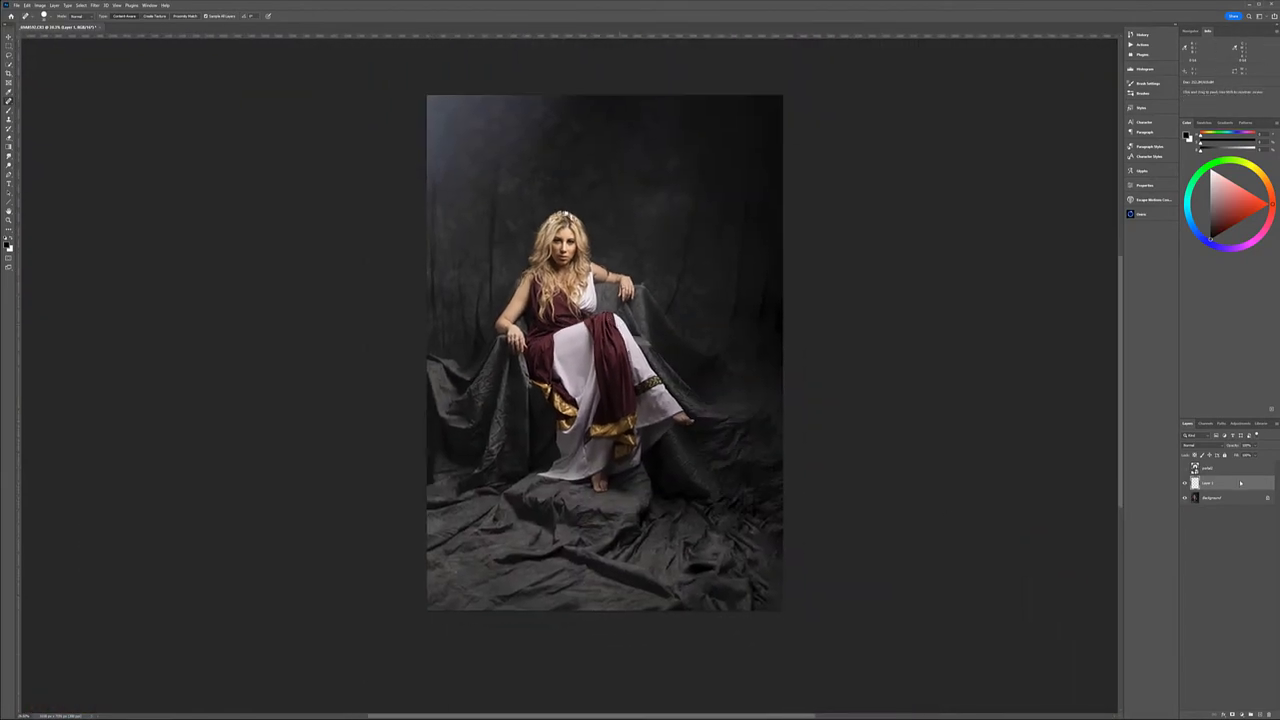
- Give Layer 1 a black layer mask that hides the whole layer
{"action": "left_click", "coordinate": [95, 5]}
{"action": "left_click", "coordinate": [200, 117]}
{"action": "key", "text": "Return"}
- With the Brush ready, pan over the figure, then add a new empty layer
{"action": "key", "text": "b"}
{"action": "scroll", "coordinate": [560, 250], "scroll_direction": "up", "scroll_amount": 5}
{"action": "scroll", "coordinate": [560, 250], "scroll_direction": "up", "scroll_amount": 4}
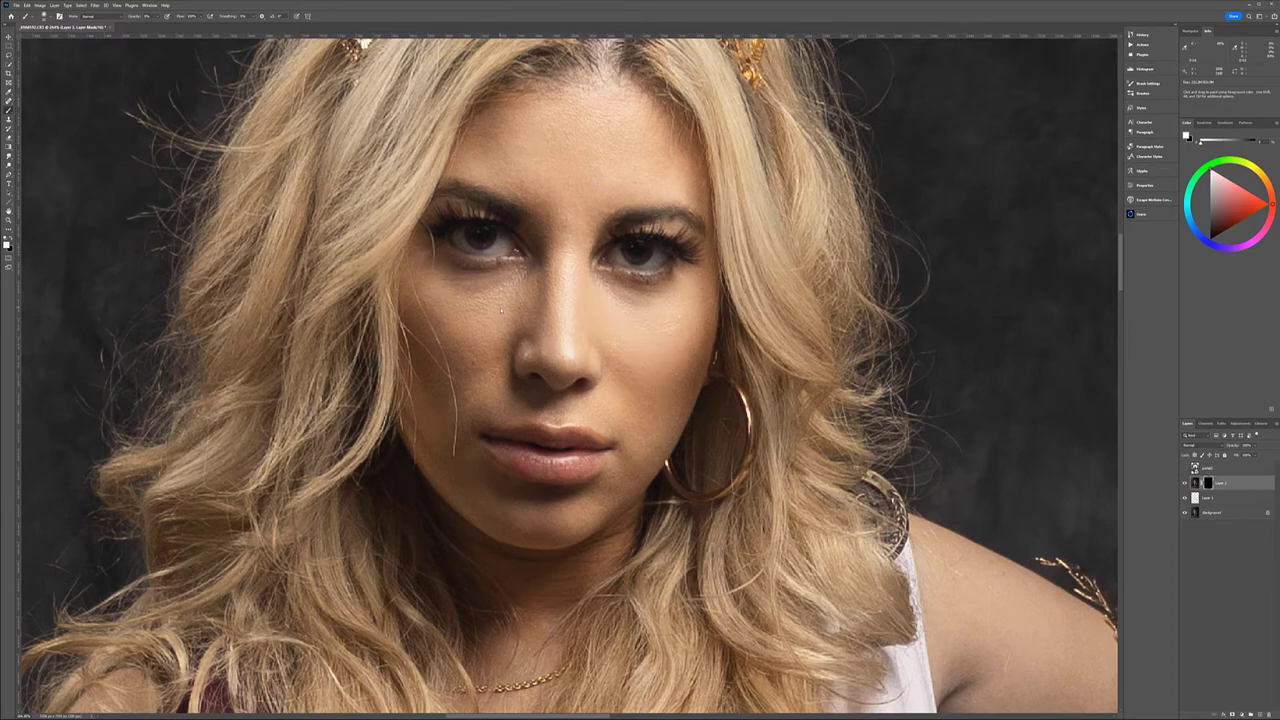
{"action": "scroll", "coordinate": [549, 304], "scroll_direction": "down", "scroll_amount": 5}
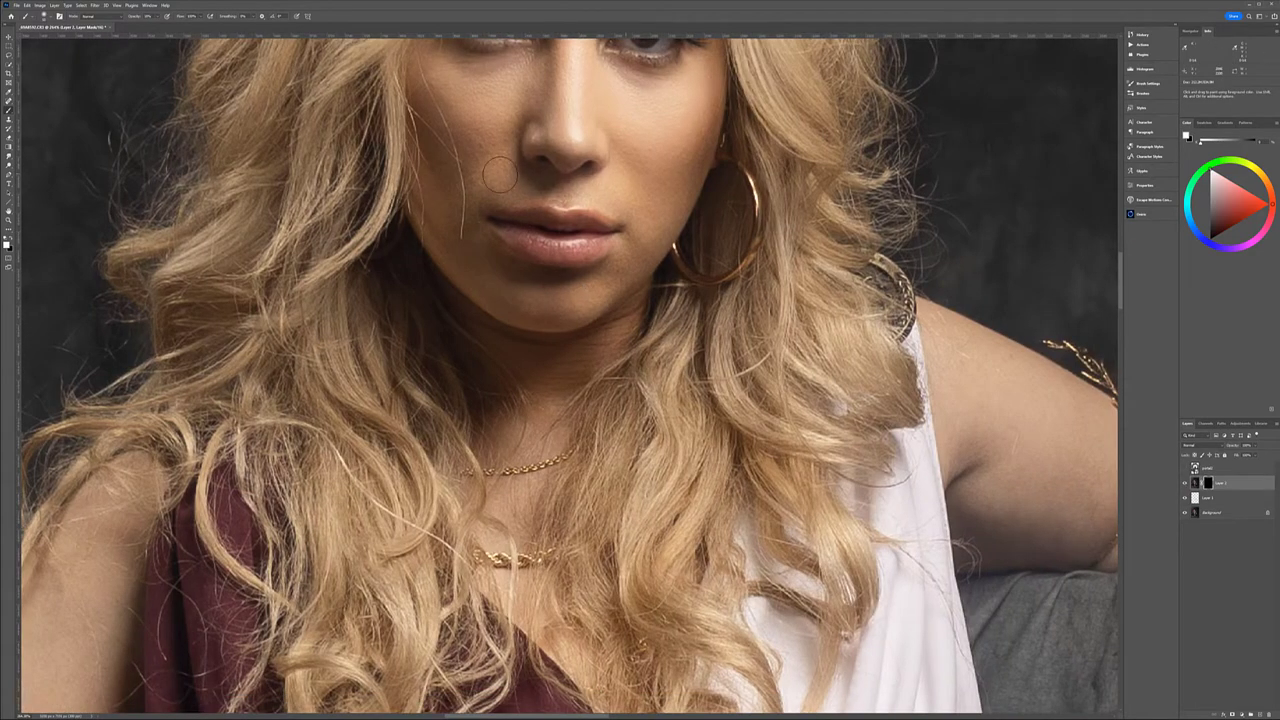
{"action": "scroll", "coordinate": [549, 372], "scroll_direction": "down", "scroll_amount": 2}
{"action": "scroll", "coordinate": [500, 290], "scroll_direction": "right", "scroll_amount": 5}
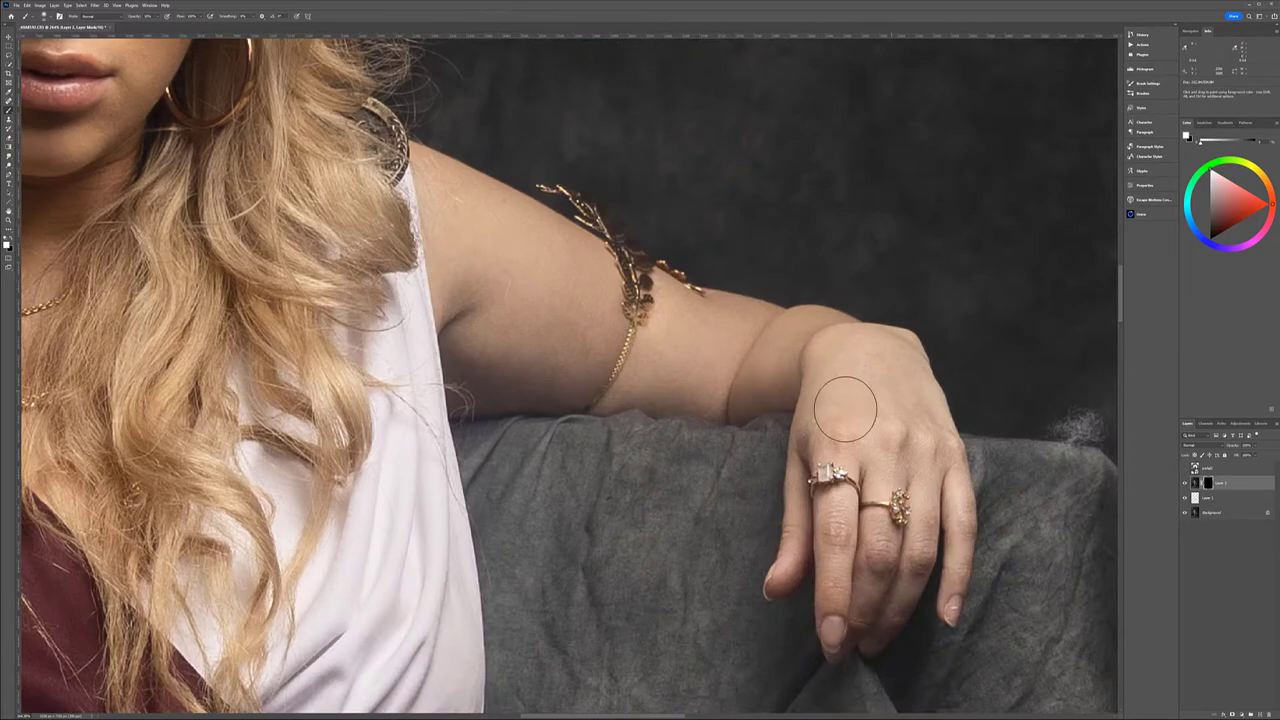
{"action": "scroll", "coordinate": [335, 401], "scroll_direction": "down", "scroll_amount": 2}
{"action": "scroll", "coordinate": [335, 401], "scroll_direction": "left", "scroll_amount": 8}
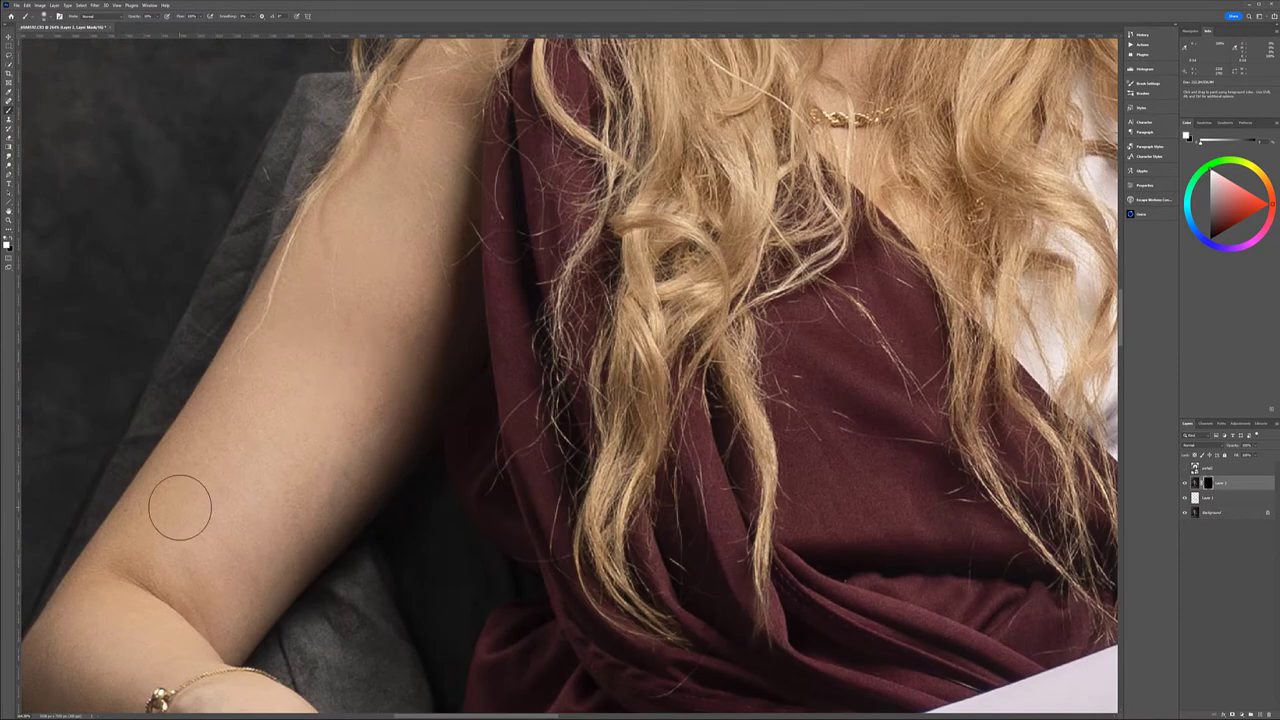
{"action": "scroll", "coordinate": [378, 465], "scroll_direction": "down", "scroll_amount": 2}
{"action": "scroll", "coordinate": [400, 440], "scroll_direction": "down", "scroll_amount": 1}
{"action": "scroll", "coordinate": [450, 410], "scroll_direction": "down", "scroll_amount": 2}
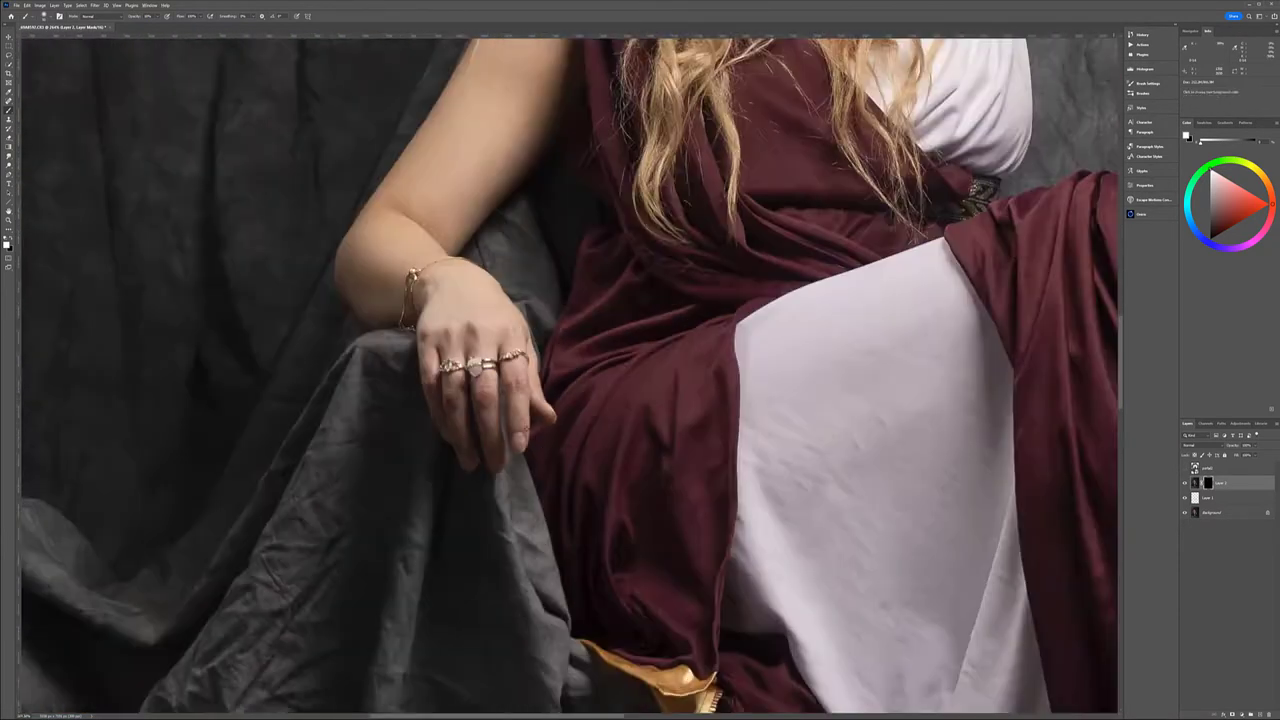
{"action": "scroll", "coordinate": [490, 378], "scroll_direction": "down", "scroll_amount": 2}
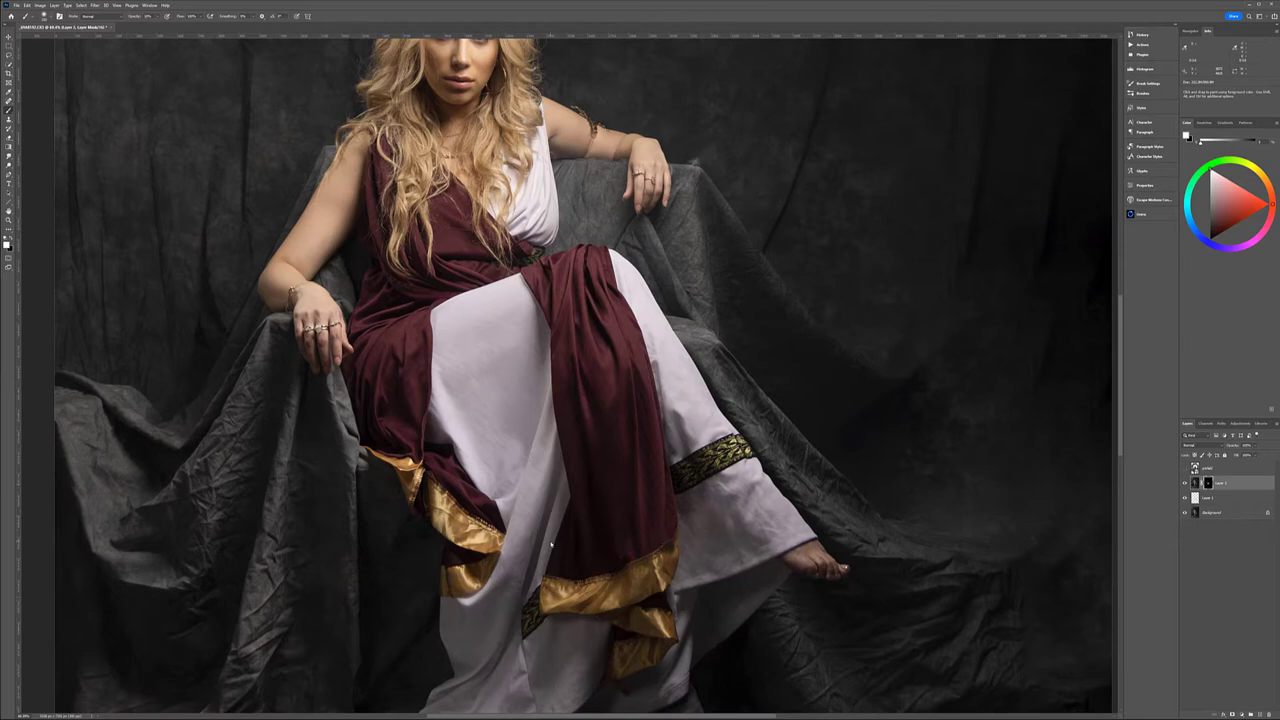
{"action": "scroll", "coordinate": [470, 370], "scroll_direction": "down", "scroll_amount": 3}
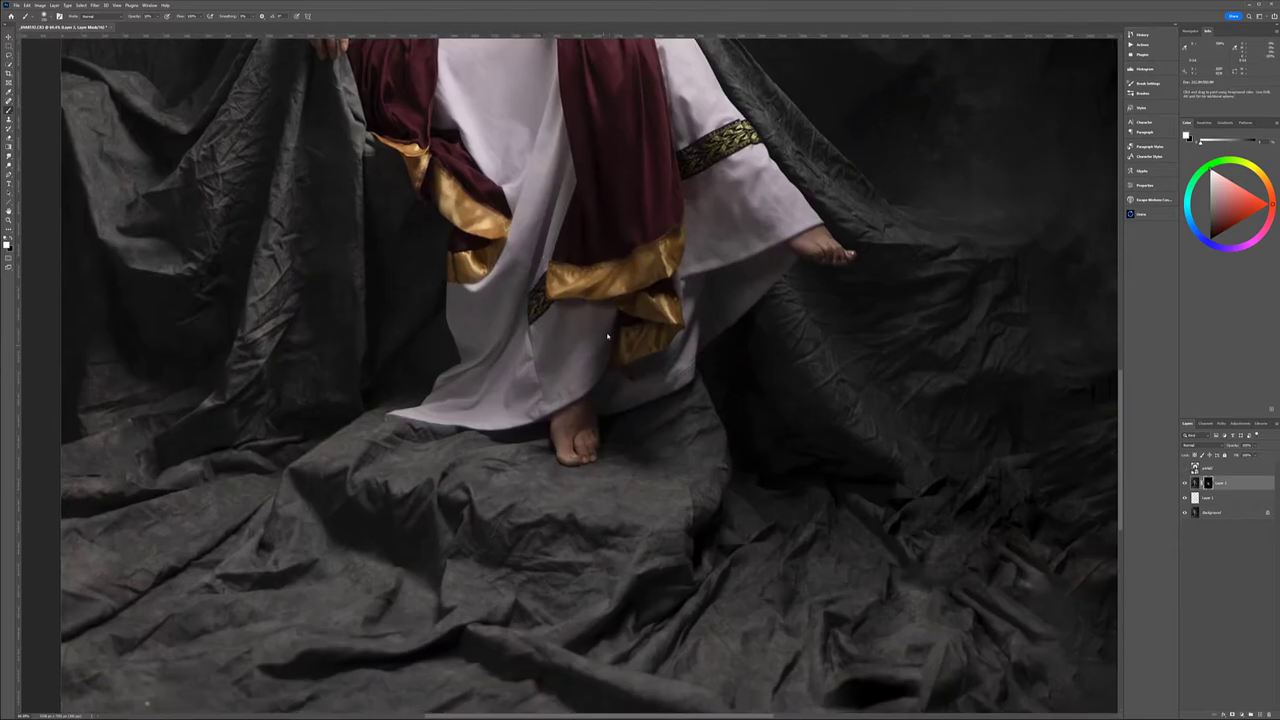
{"action": "key", "text": "ctrl+0"}
- Rename the layer to 'smooth'
{"action": "double_click", "coordinate": [1208, 512]}
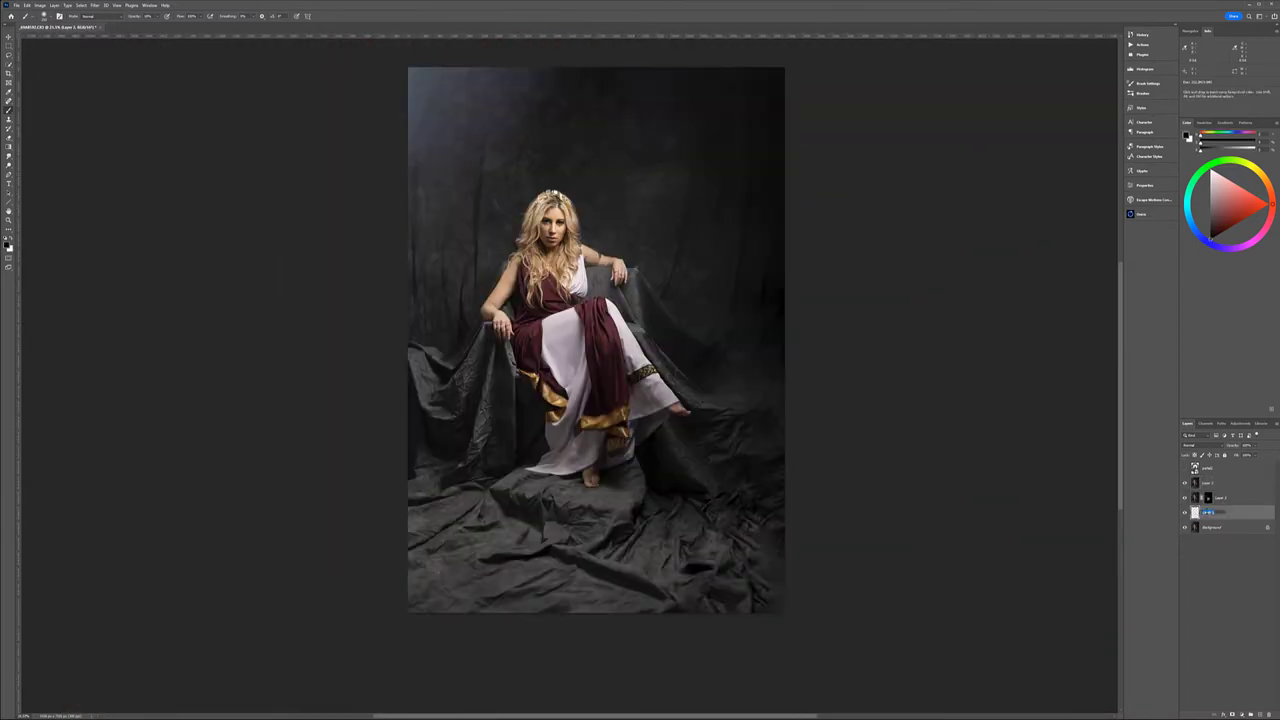
{"action": "key", "text": "shift+Tab"}
{"action": "type", "text": "smooth"}
{"action": "key", "text": "shift+Tab"}
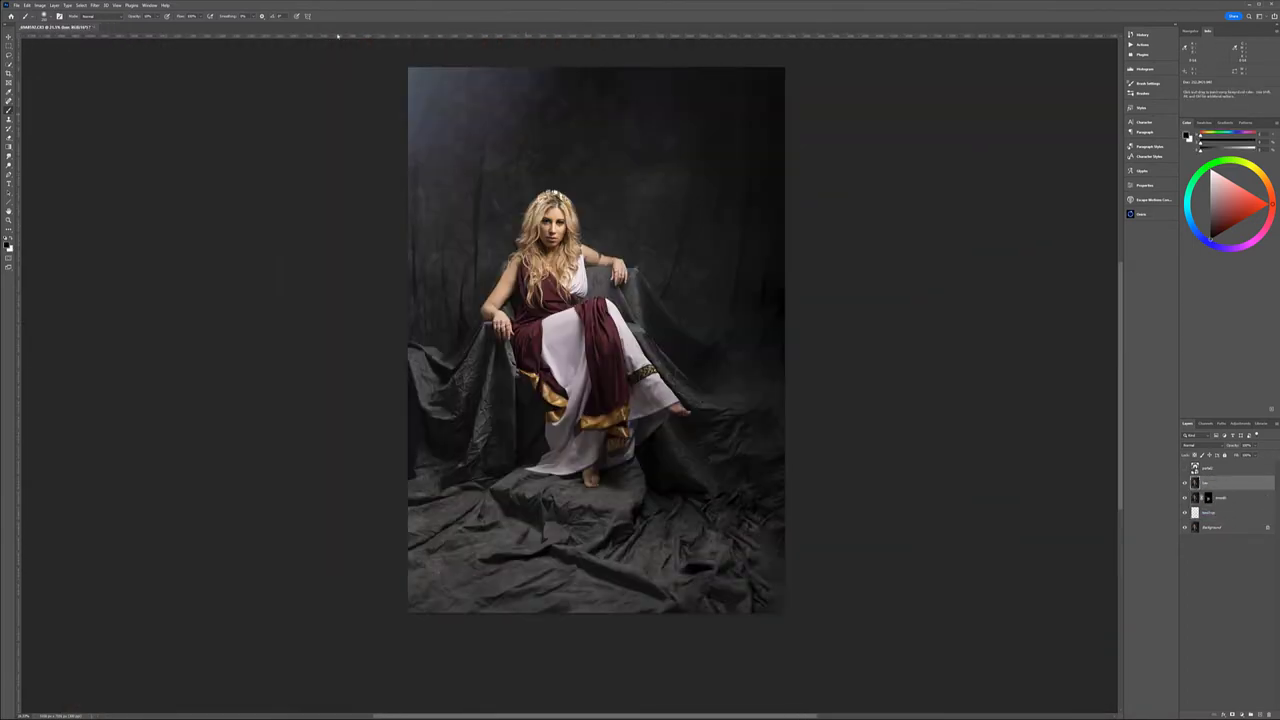
- Run the Retouch4me filter and review the torso, hem and feet
{"action": "left_click", "coordinate": [95, 5]}
{"action": "left_click", "coordinate": [195, 169]}
{"action": "left_click", "coordinate": [95, 5]}
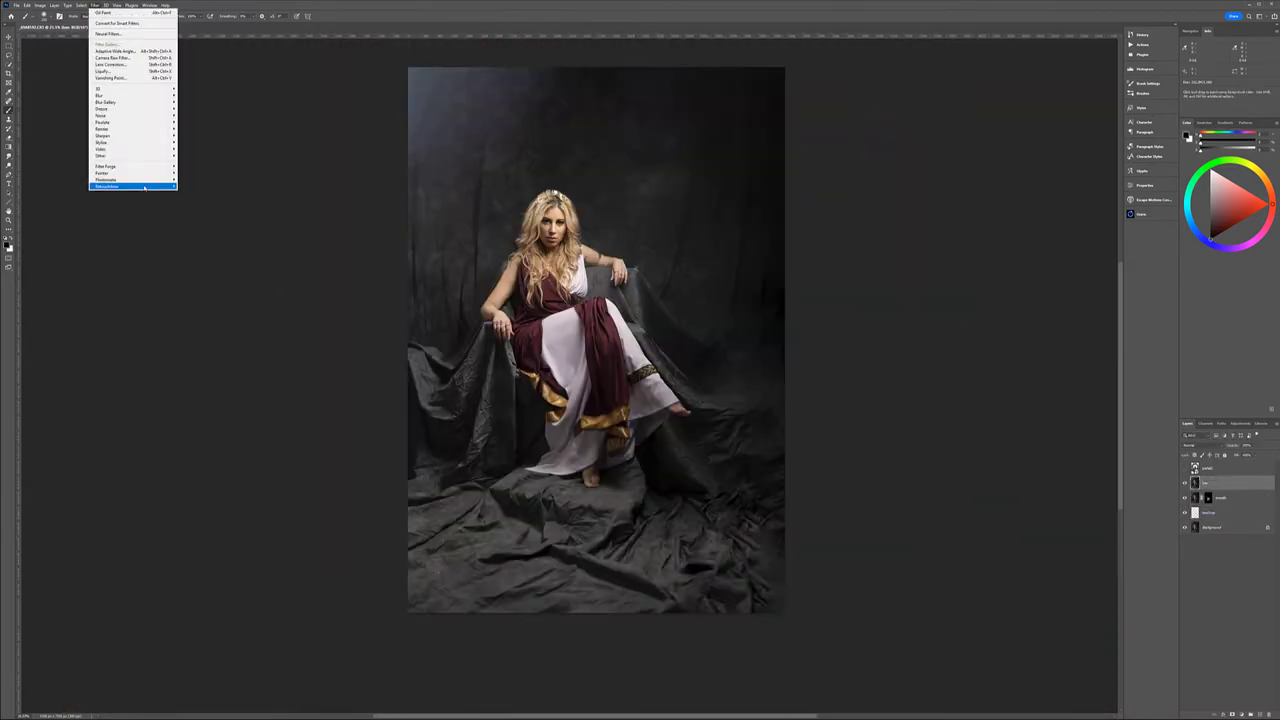
{"action": "left_click", "coordinate": [198, 170]}
{"action": "scroll", "coordinate": [549, 211], "scroll_direction": "up", "scroll_amount": 5}
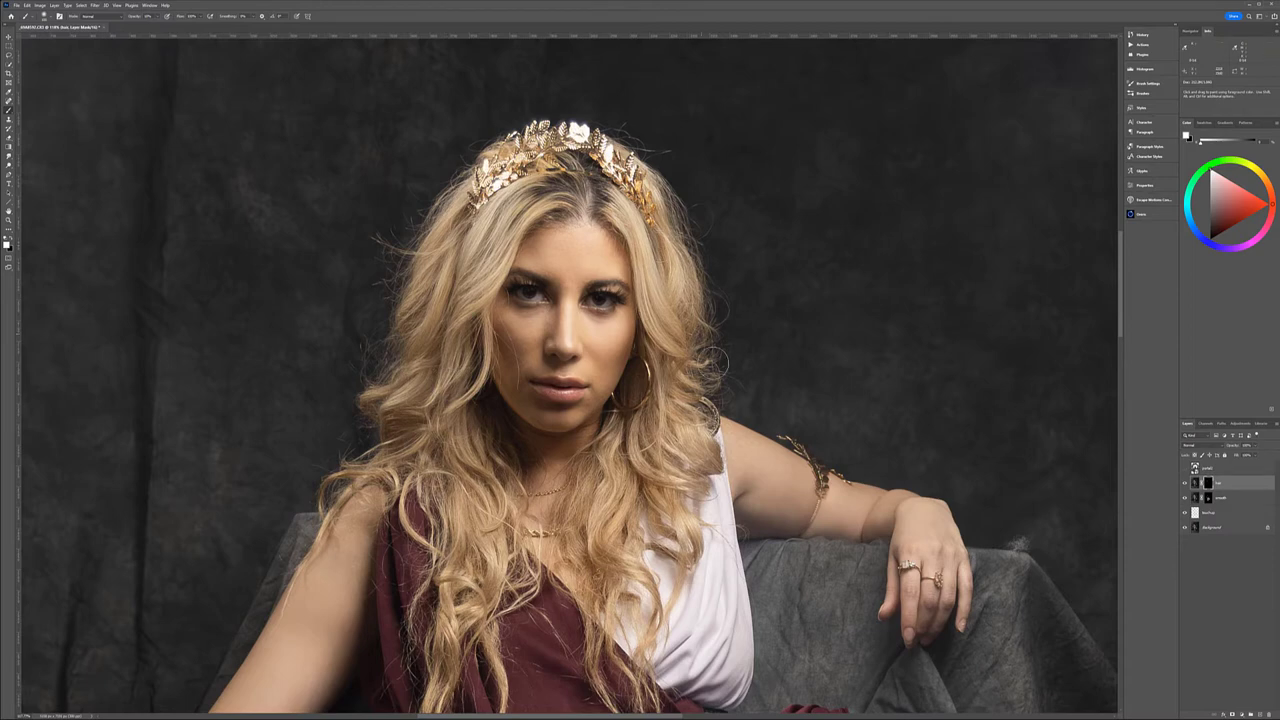
{"action": "left_click_drag", "start_coordinate": [640, 400], "coordinate": [555, 205]}
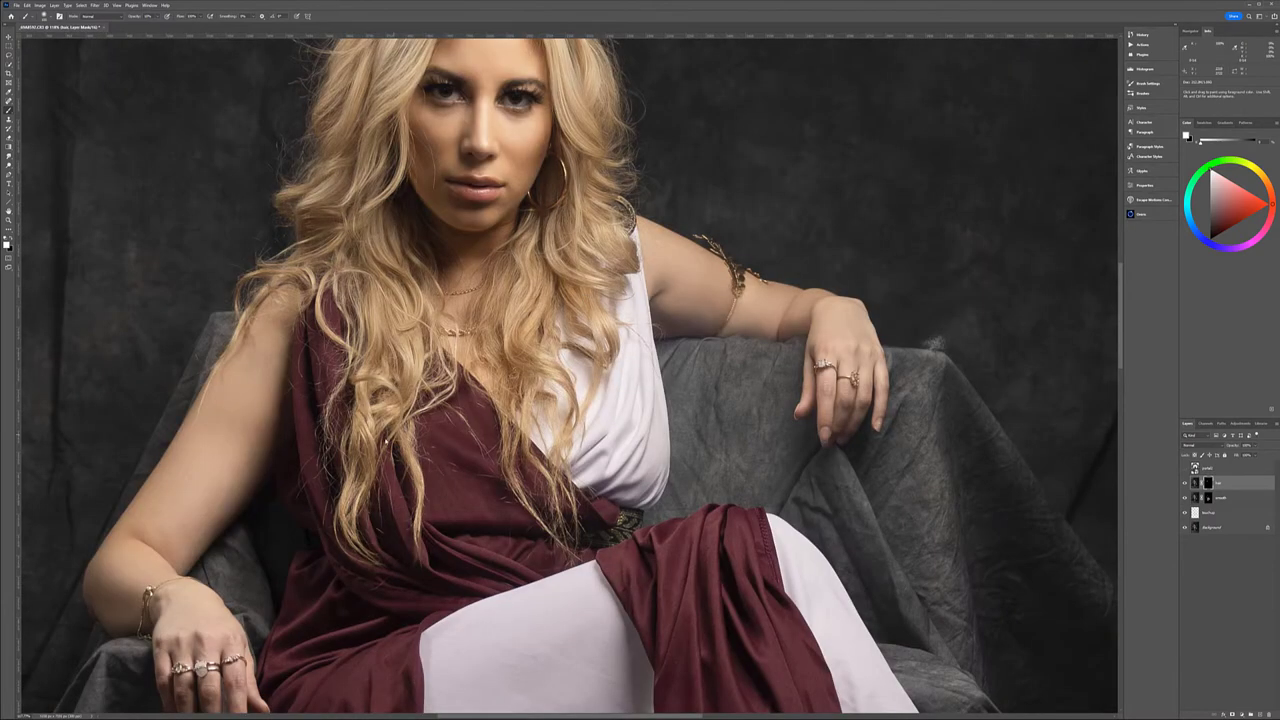
{"action": "scroll", "coordinate": [580, 478], "scroll_direction": "down", "scroll_amount": 2}
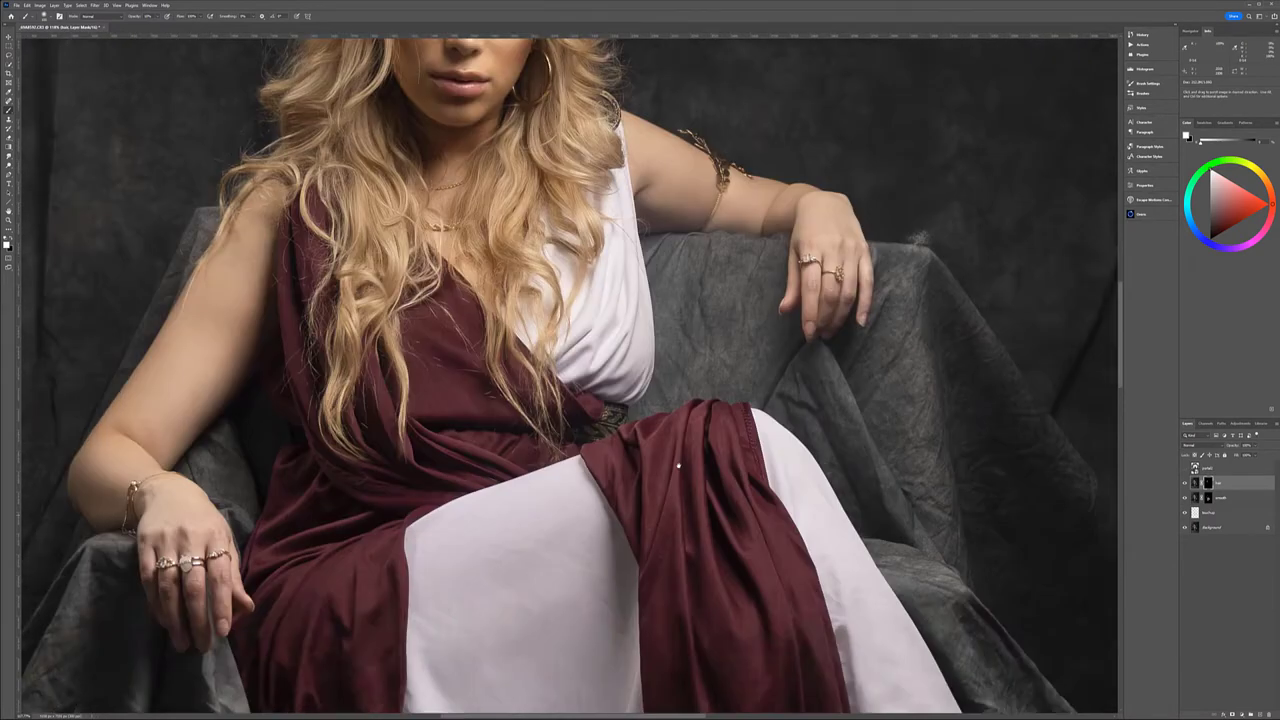
{"action": "scroll", "coordinate": [356, 532], "scroll_direction": "down", "scroll_amount": 3}
{"action": "left_click_drag", "start_coordinate": [810, 676], "coordinate": [838, 345]}
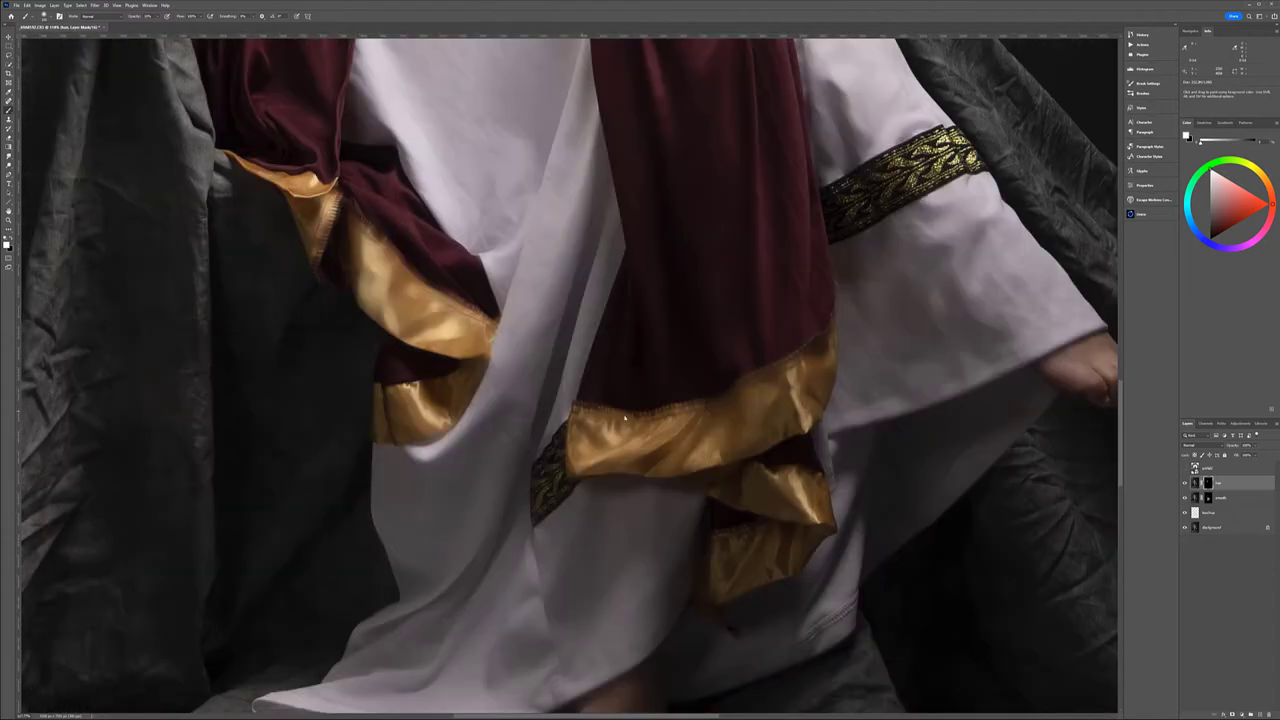
- Add a grey Soft Light layer and burn the hair on both sides of the face
{"action": "key", "text": "ctrl+0"}
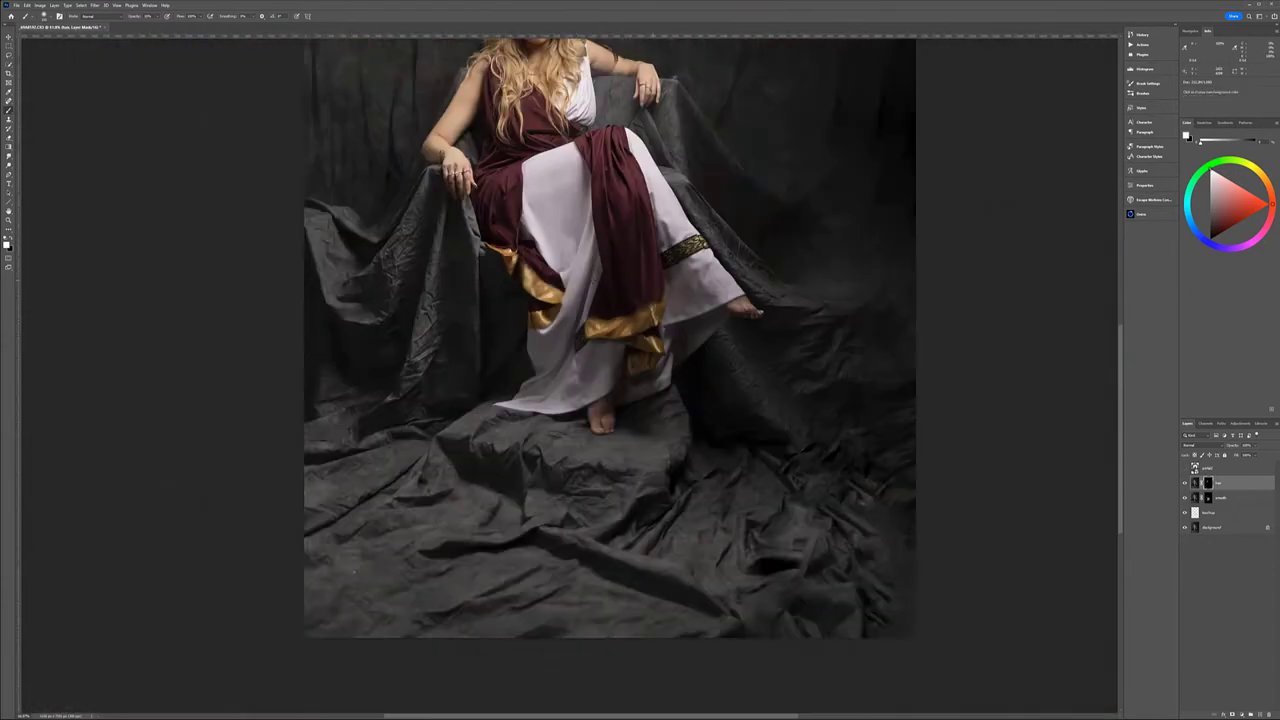
{"action": "key", "text": "shift+alt+f"}
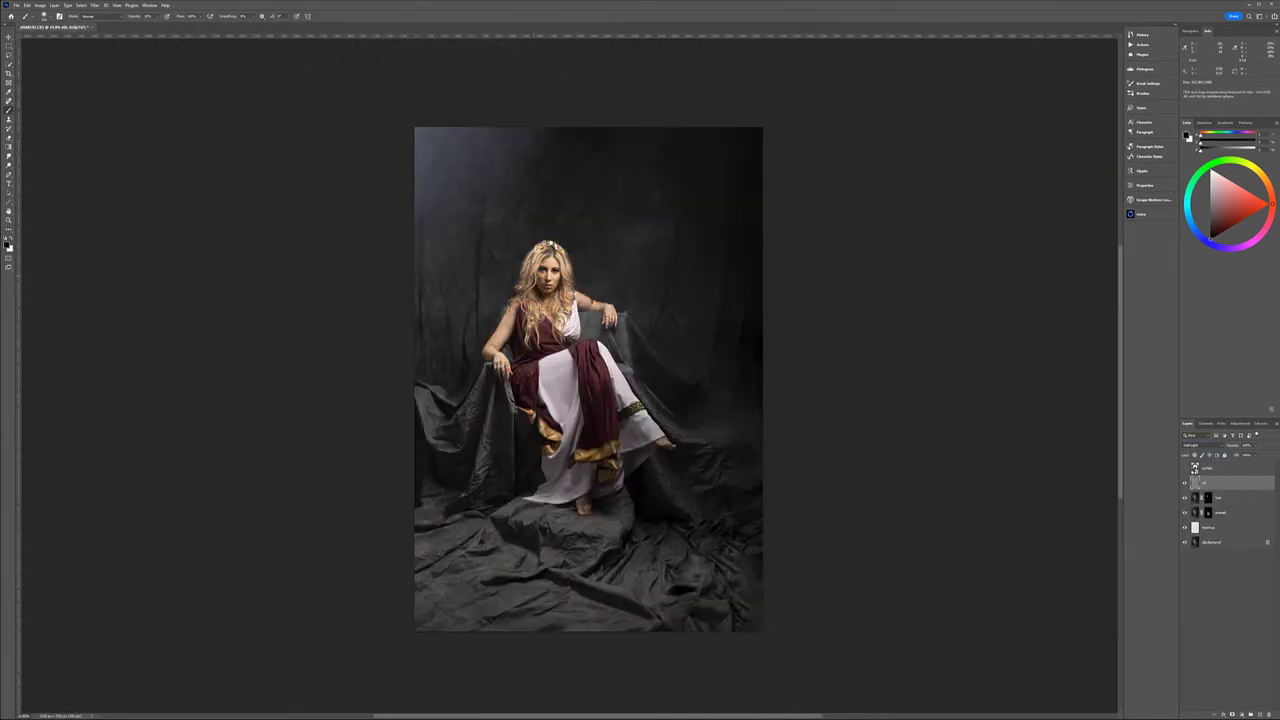
{"action": "scroll", "coordinate": [535, 280], "scroll_direction": "up", "scroll_amount": 5}
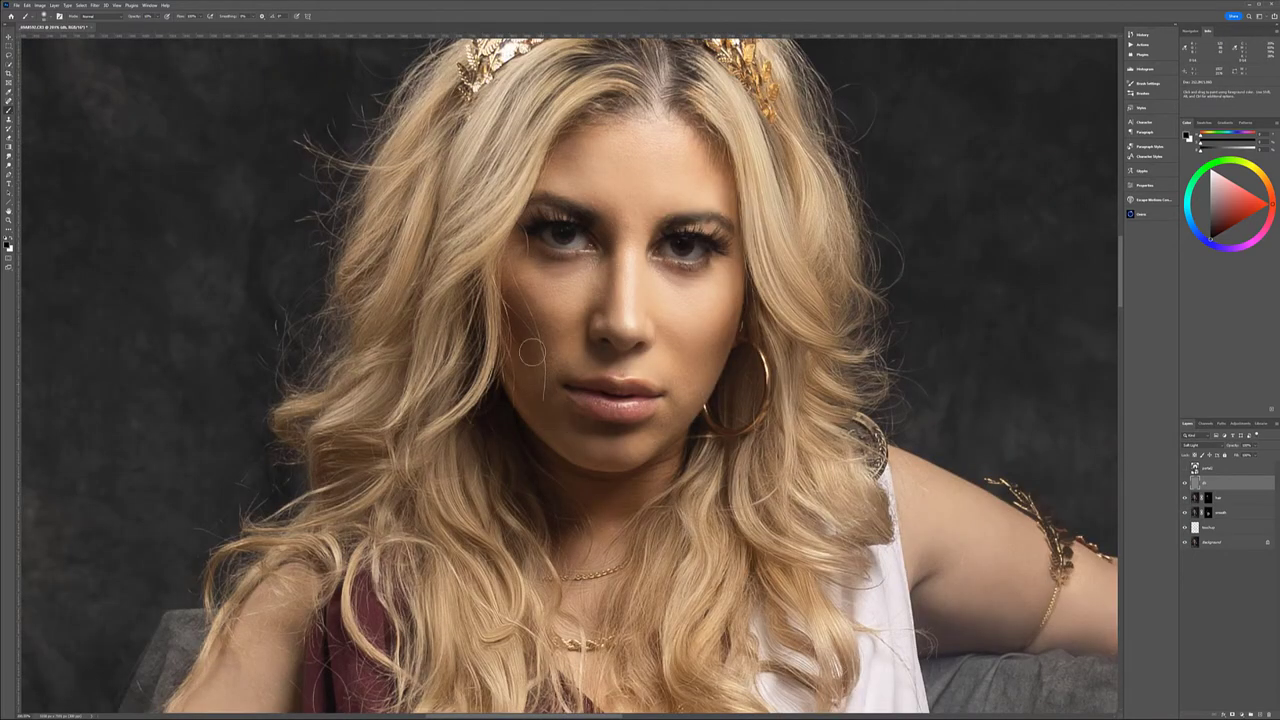
{"action": "left_click_drag", "start_coordinate": [726, 330], "coordinate": [343, 453]}
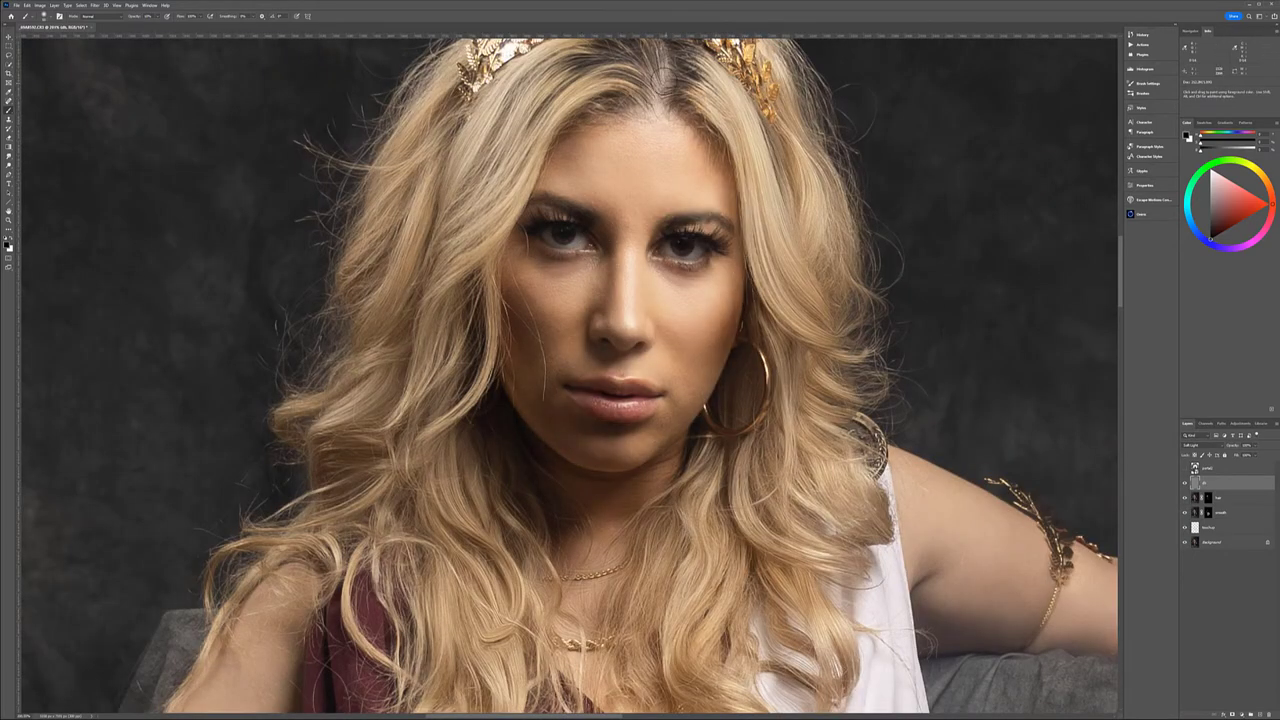
{"action": "left_click_drag", "start_coordinate": [466, 565], "coordinate": [726, 540]}
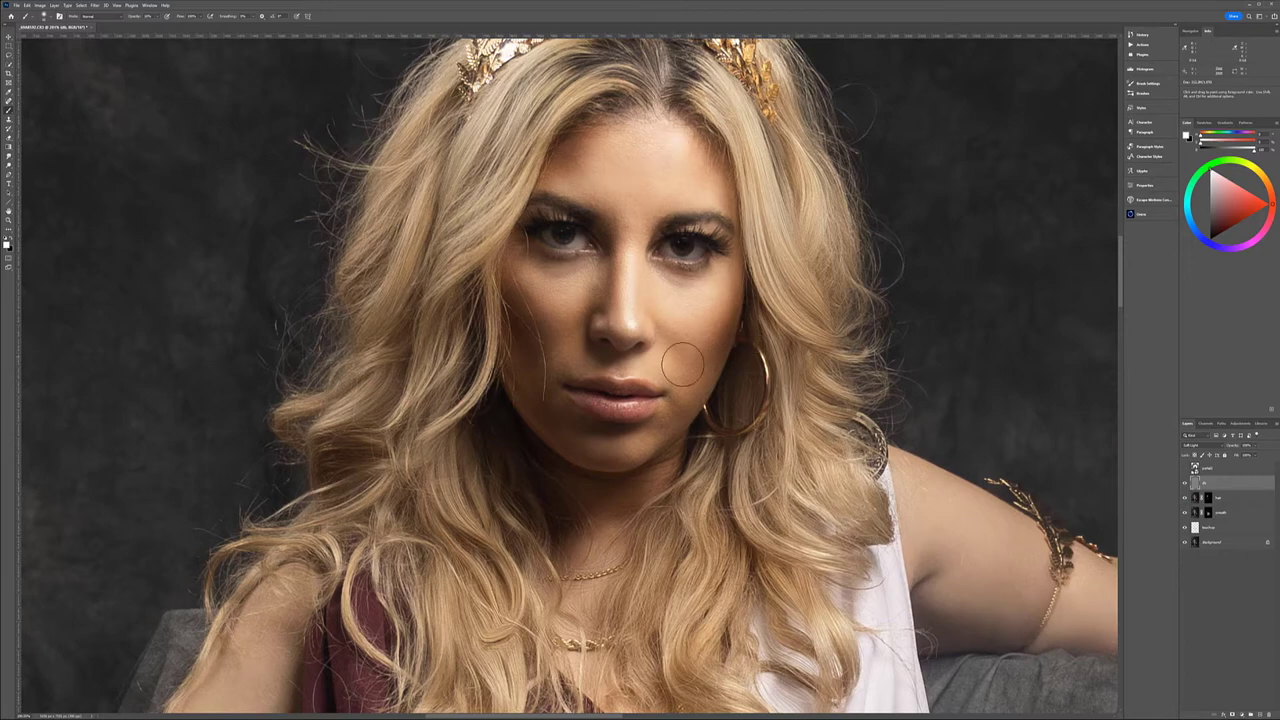
{"action": "key", "text": "ctrl+minus"}
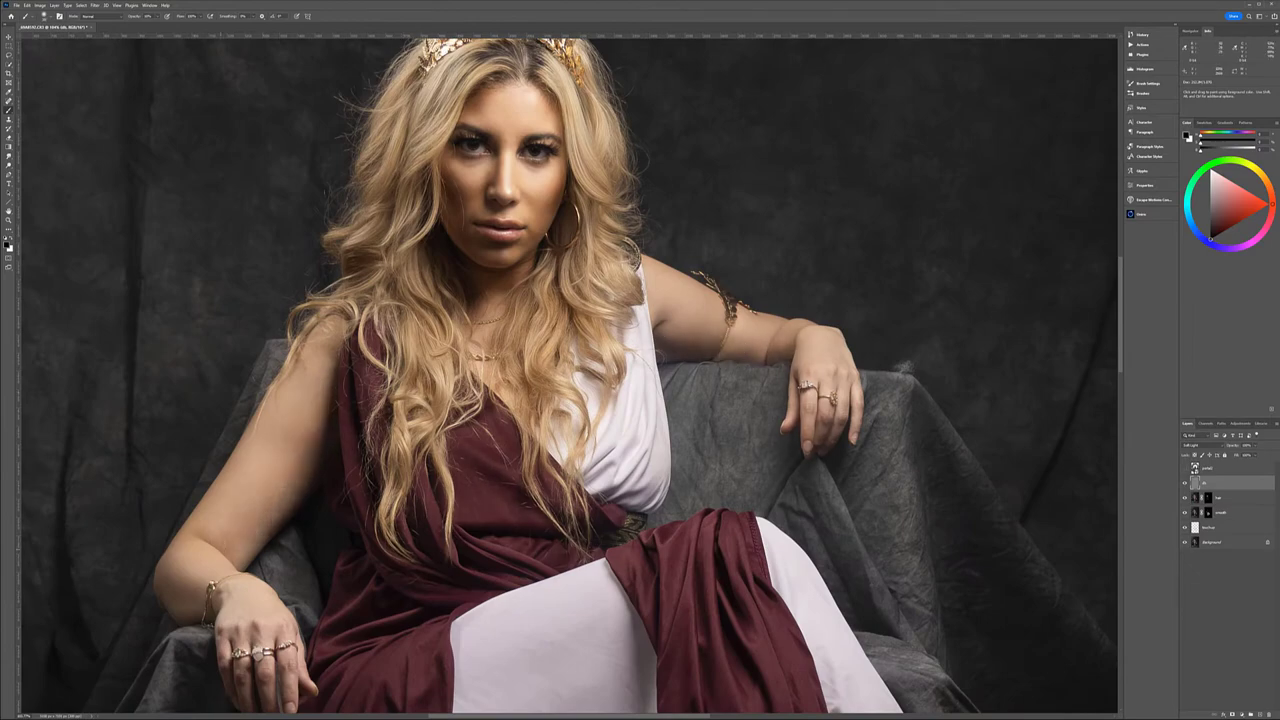
{"action": "scroll", "coordinate": [568, 376], "scroll_direction": "down", "scroll_amount": 3}
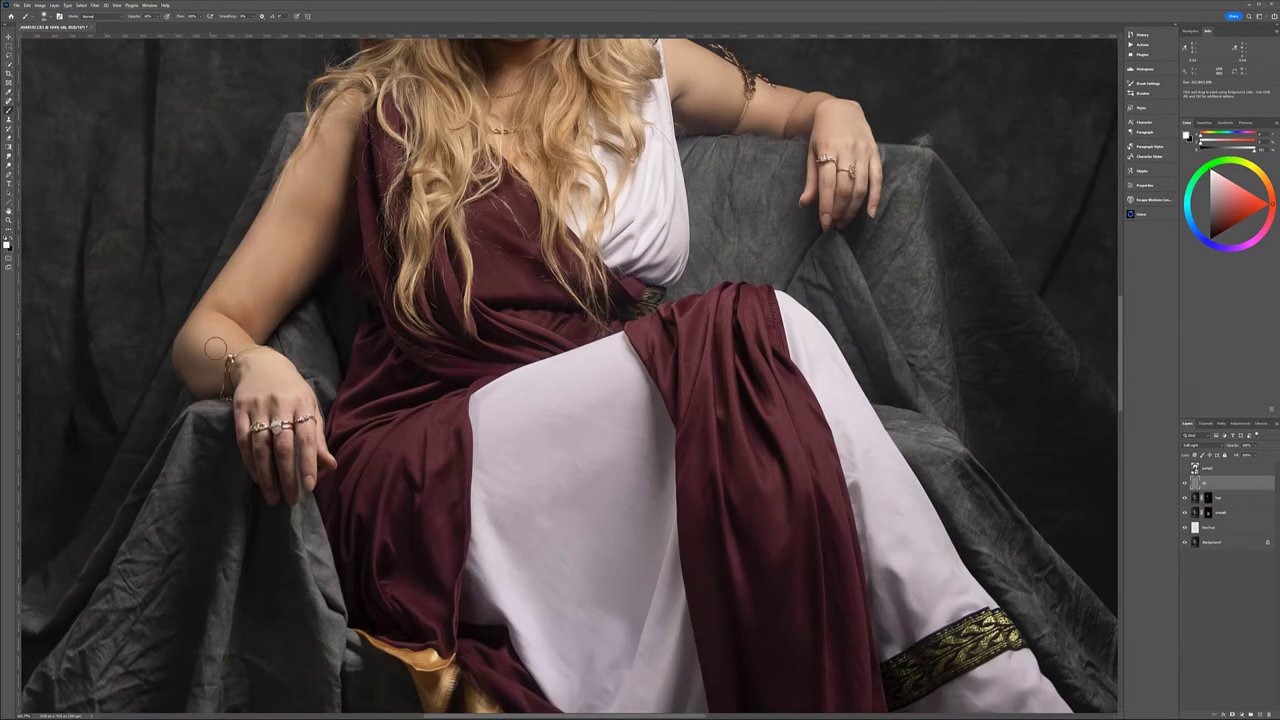
{"action": "key", "text": "ctrl+0"}
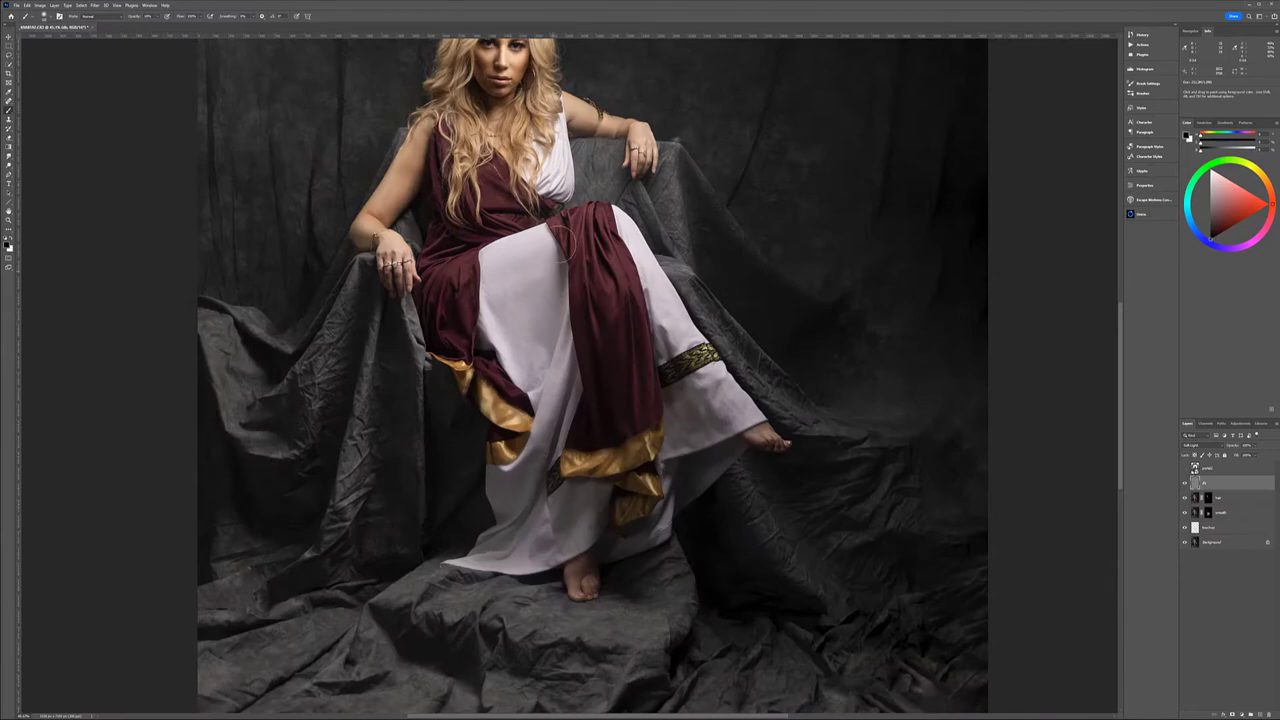
- Show the throne layer, add a mask, and hide the steps over the legs and dress
{"action": "key", "text": "ctrl+minus"}
{"action": "key", "text": "ctrl+minus"}
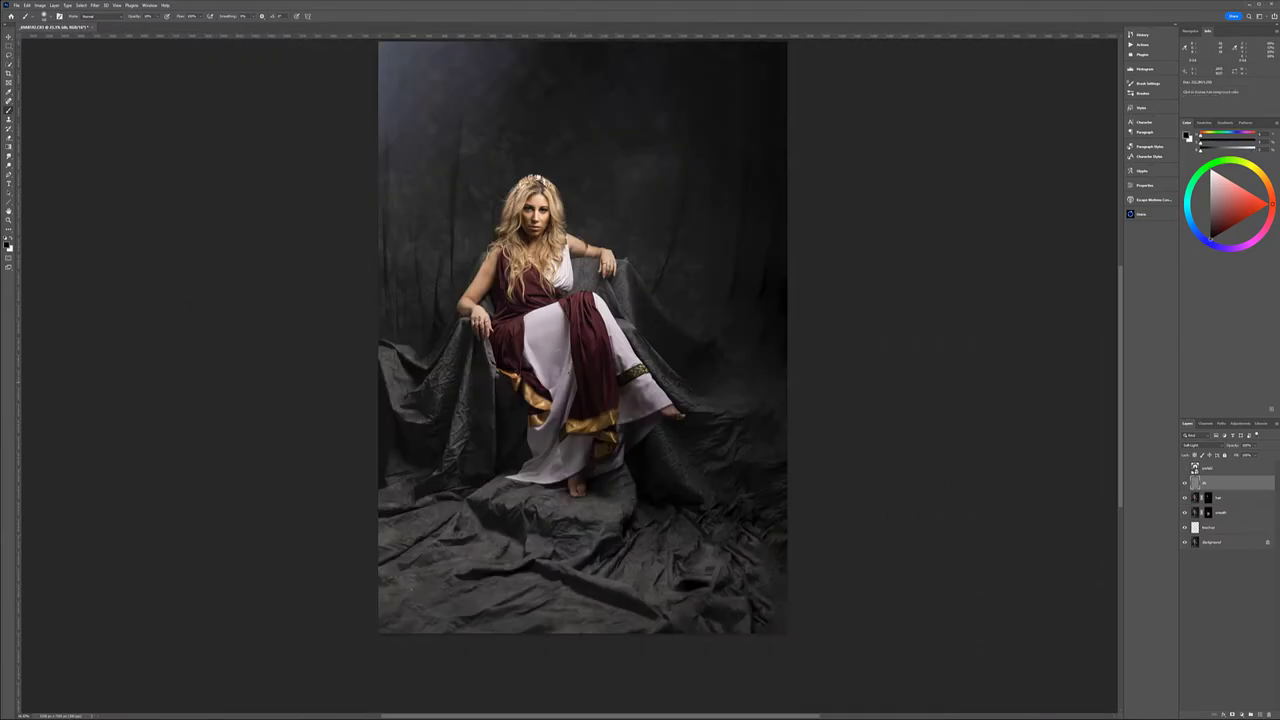
{"action": "left_click", "coordinate": [1185, 468]}
{"action": "left_click", "coordinate": [1219, 468]}
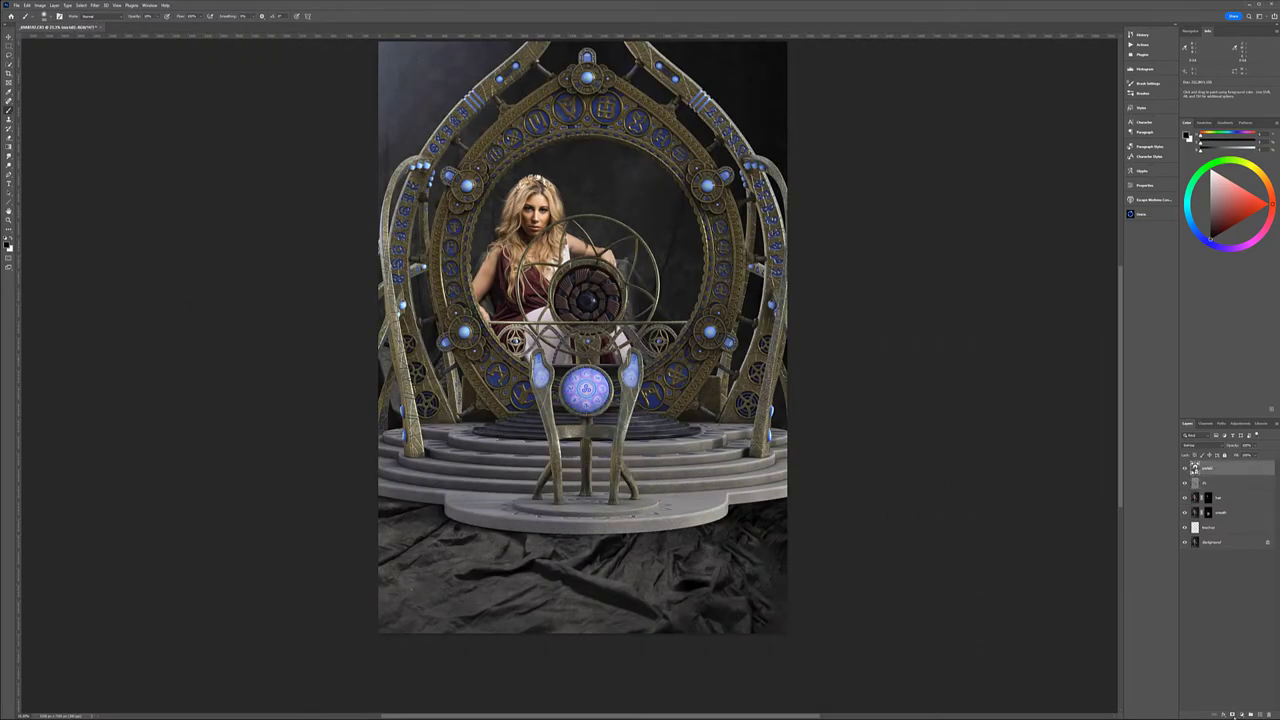
{"action": "left_click", "coordinate": [1232, 714]}
{"action": "key", "text": "x"}
{"action": "mouse_move", "coordinate": [440, 505]}
{"action": "left_mouse_down"}
{"action": "mouse_move", "coordinate": [553, 370]}
{"action": "mouse_move", "coordinate": [560, 290]}
{"action": "mouse_move", "coordinate": [720, 420]}
{"action": "mouse_move", "coordinate": [396, 381]}
{"action": "left_mouse_up"}
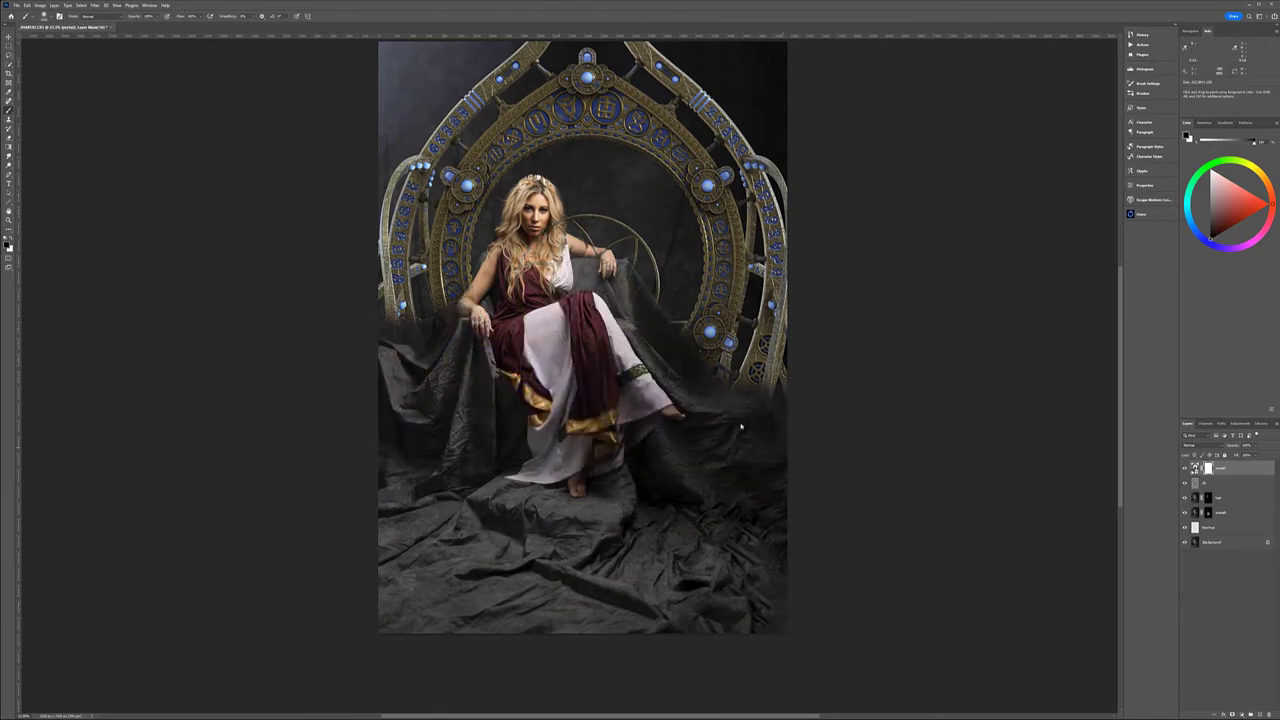
- Inspect the throne edges along the arm, face, crown, dark cloth and medallion
{"action": "scroll", "coordinate": [465, 290], "scroll_direction": "up", "scroll_amount": 4}
{"action": "scroll", "coordinate": [465, 290], "scroll_direction": "up", "scroll_amount": 8}
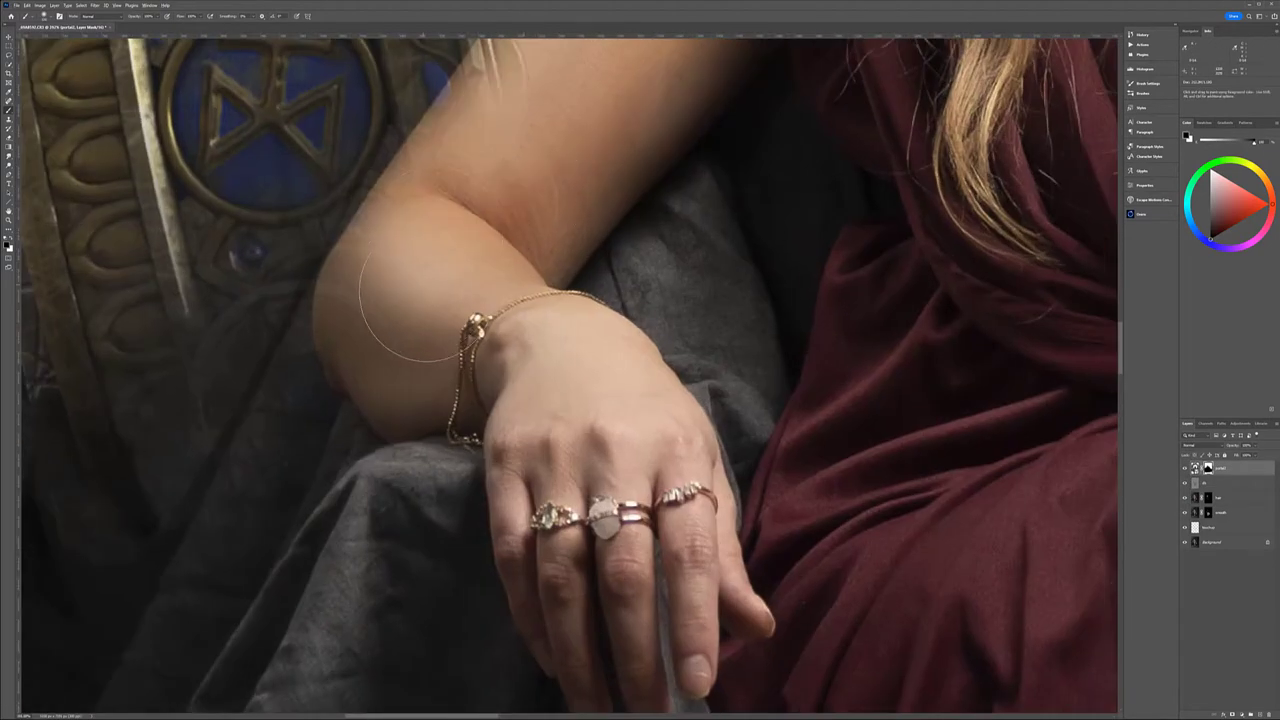
{"action": "left_click_drag", "start_coordinate": [498, 171], "coordinate": [650, 228]}
{"action": "left_click_drag", "start_coordinate": [674, 413], "coordinate": [594, 533]}
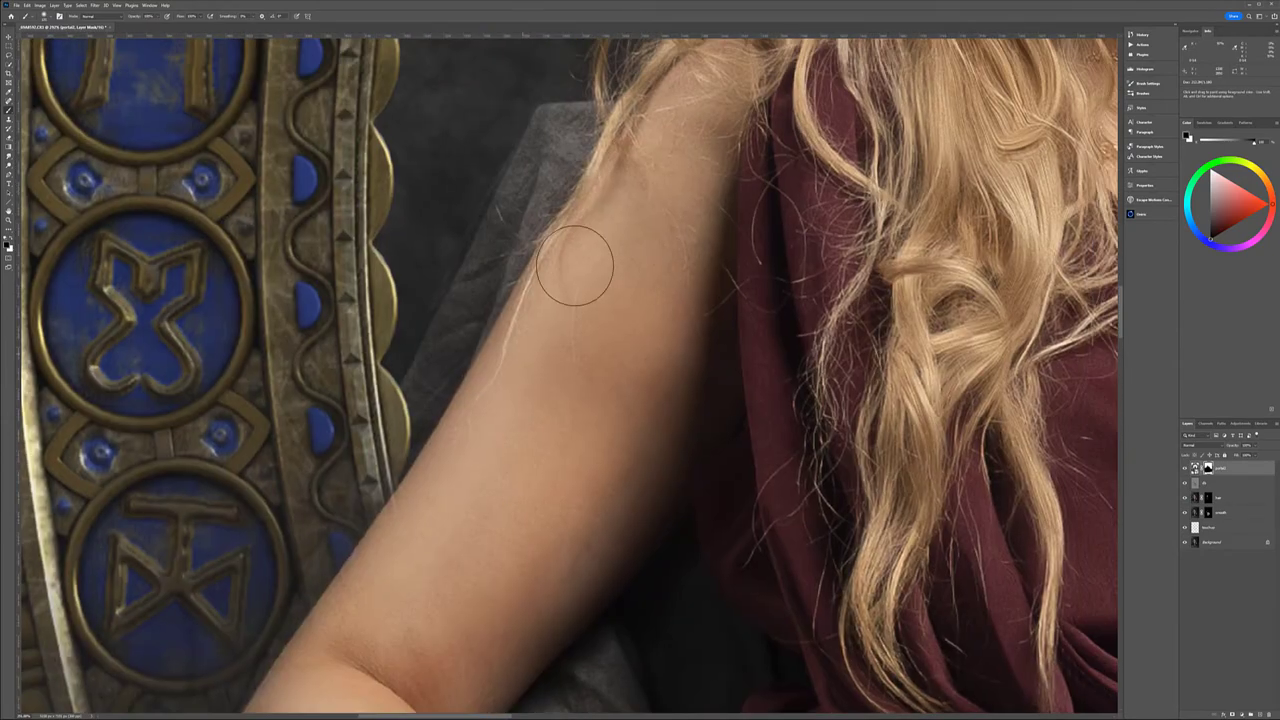
{"action": "mouse_move", "coordinate": [574, 263]}
{"action": "left_mouse_down"}
{"action": "mouse_move", "coordinate": [598, 476]}
{"action": "mouse_move", "coordinate": [270, 700]}
{"action": "left_mouse_up"}
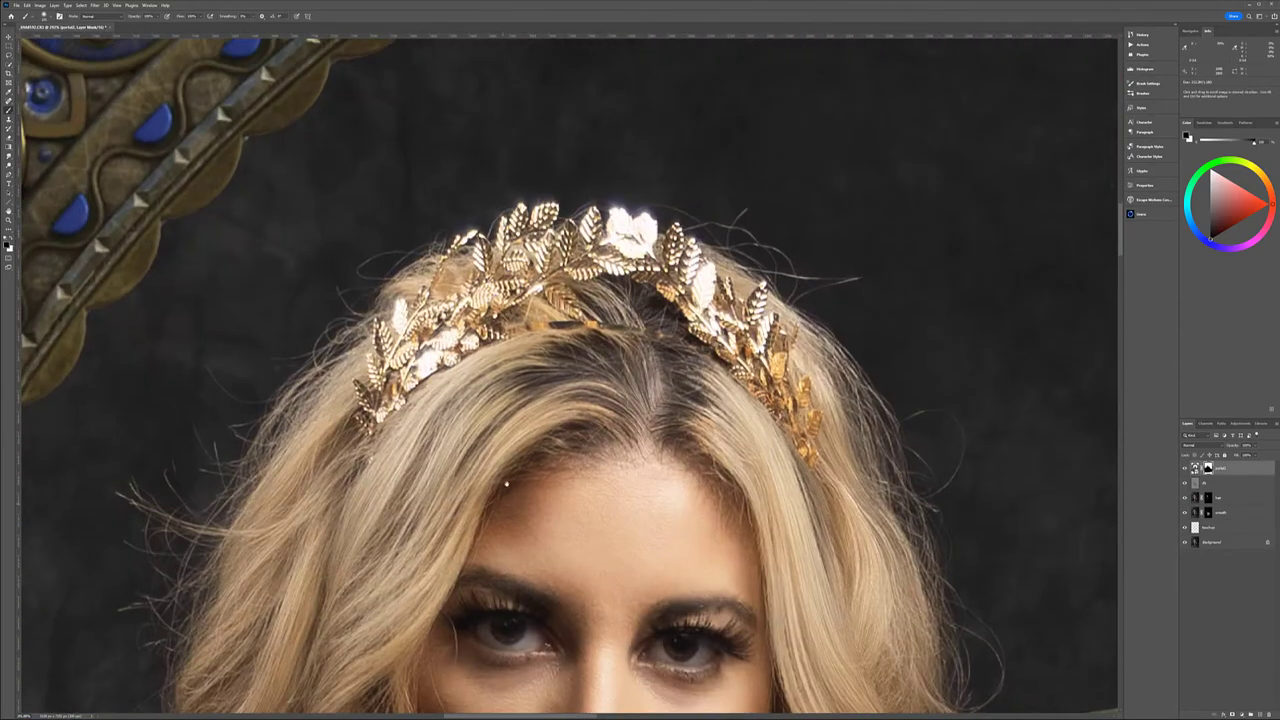
{"action": "left_click_drag", "start_coordinate": [700, 650], "coordinate": [315, 136]}
{"action": "mouse_move", "coordinate": [941, 496]}
{"action": "left_mouse_down"}
{"action": "mouse_move", "coordinate": [561, 396]}
{"action": "mouse_move", "coordinate": [150, 90]}
{"action": "left_mouse_up"}
{"action": "left_click_drag", "start_coordinate": [820, 560], "coordinate": [632, 282]}
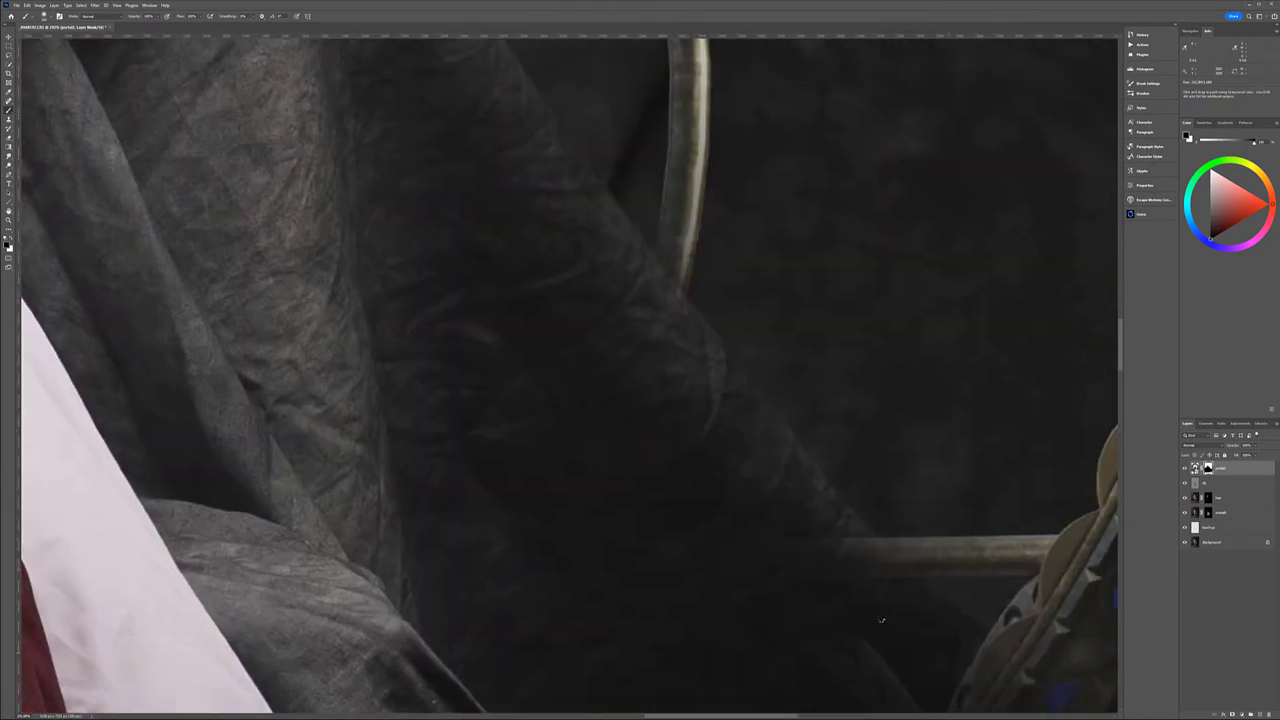
{"action": "mouse_move", "coordinate": [1006, 651]}
{"action": "left_mouse_down"}
{"action": "mouse_move", "coordinate": [808, 317]}
{"action": "mouse_move", "coordinate": [672, 394]}
{"action": "left_mouse_up"}
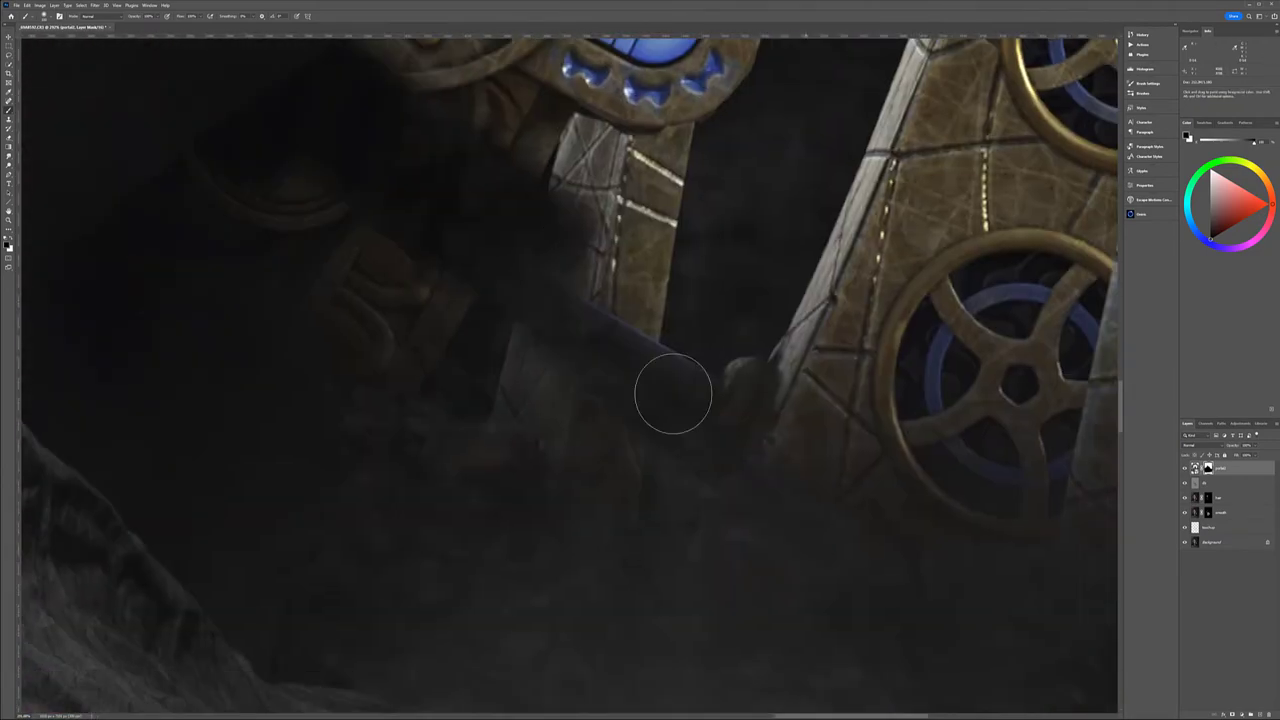
- Lower the throne layer's opacity slightly
{"action": "scroll", "coordinate": [663, 471], "scroll_direction": "down", "scroll_amount": 3}
{"action": "scroll", "coordinate": [600, 380], "scroll_direction": "down", "scroll_amount": 3}
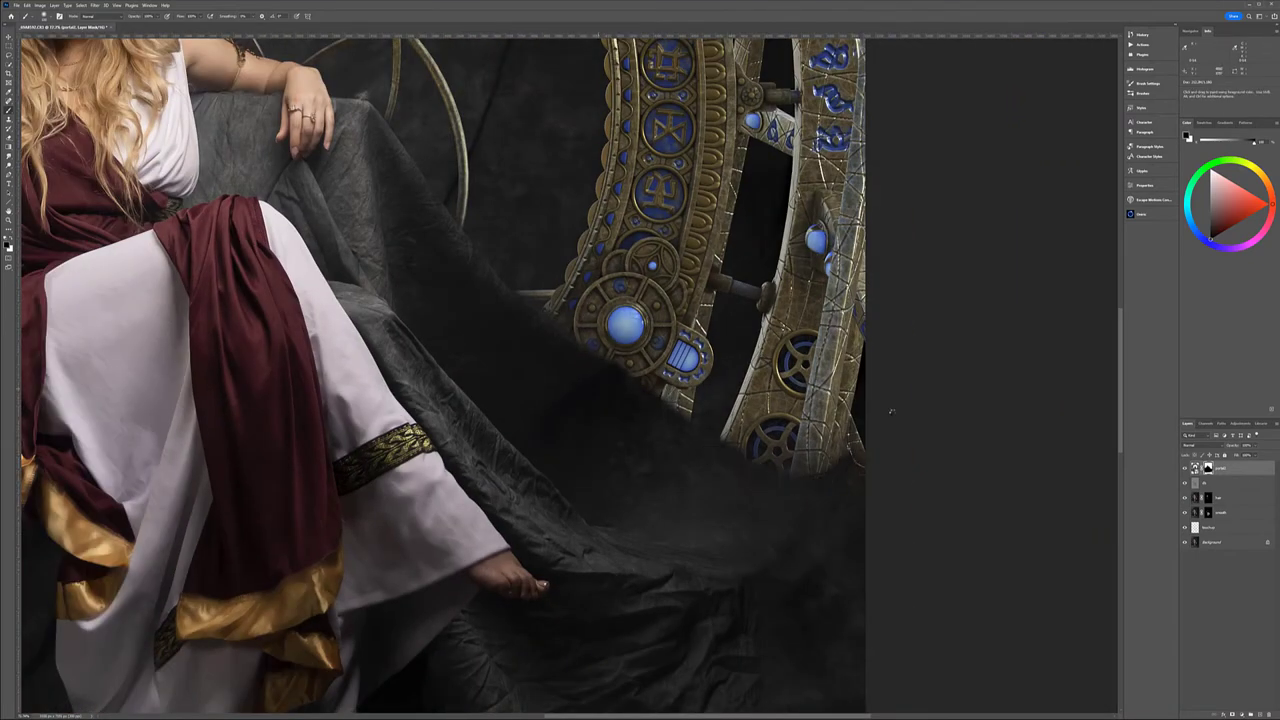
{"action": "scroll", "coordinate": [891, 410], "scroll_direction": "down", "scroll_amount": 3}
{"action": "scroll", "coordinate": [891, 410], "scroll_direction": "down", "scroll_amount": 2}
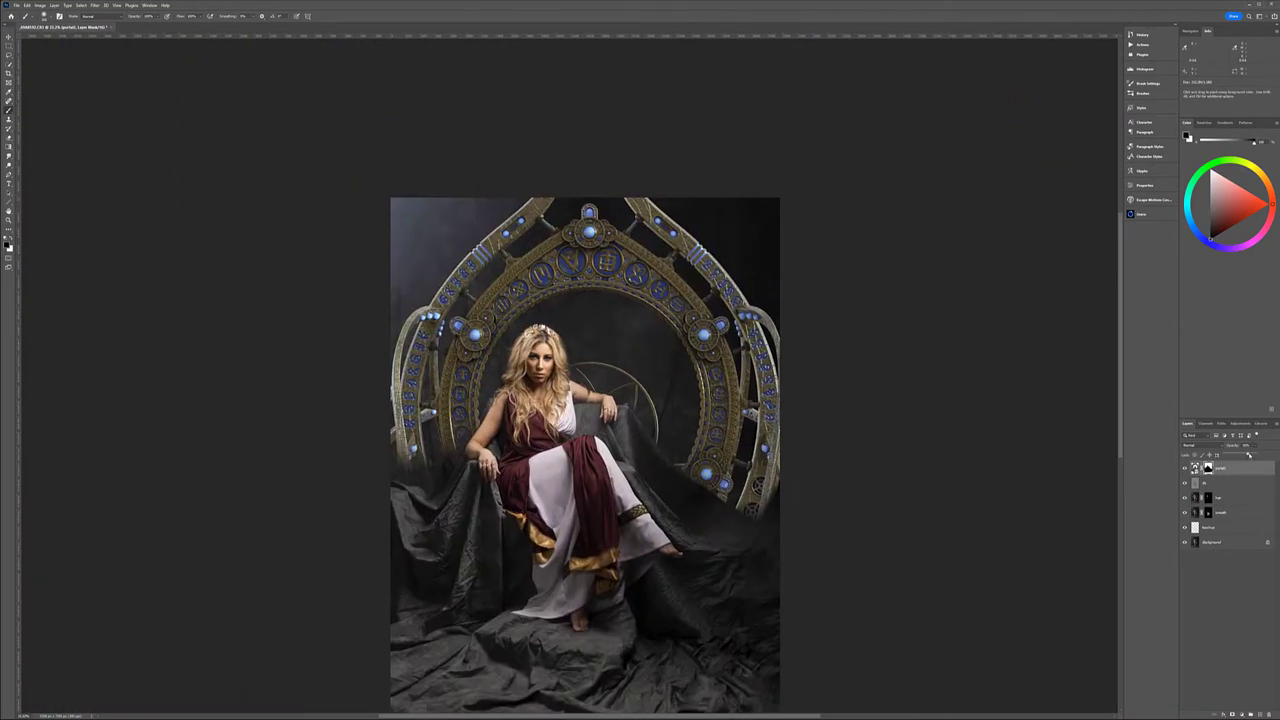
{"action": "left_click_drag", "start_coordinate": [1249, 455], "coordinate": [1247, 455]}
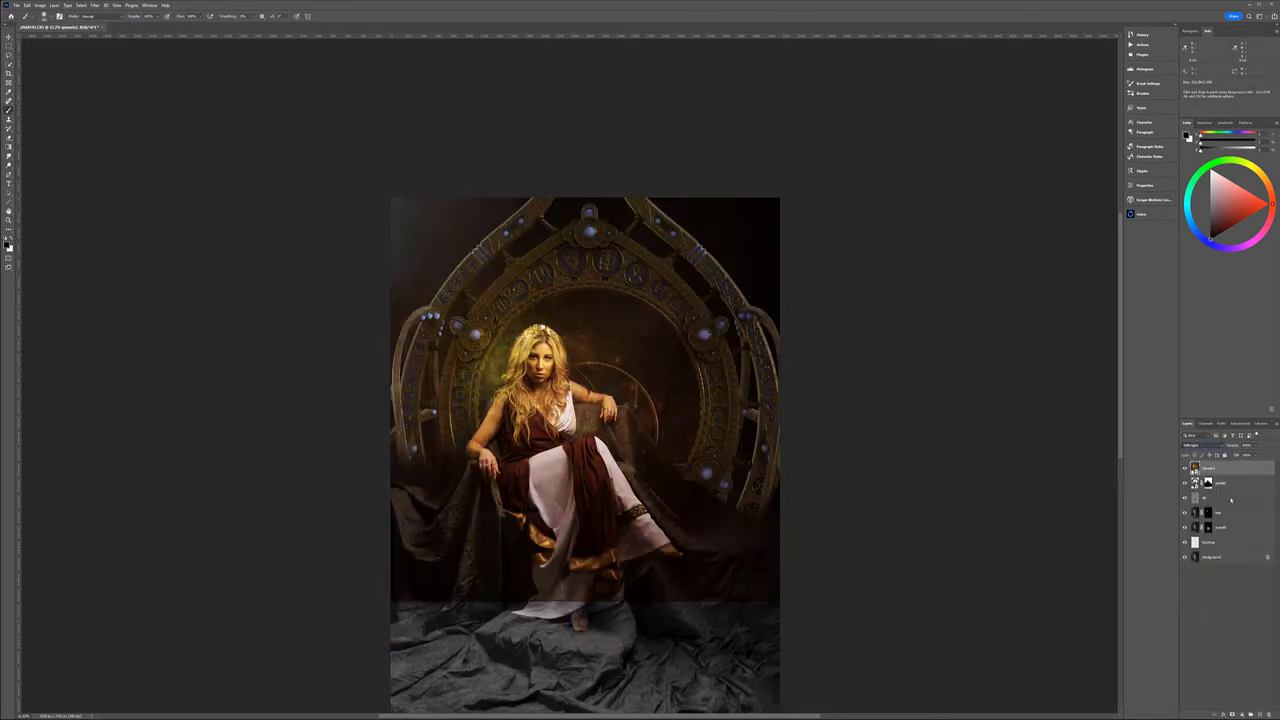
- Move the golden bokeh layer down, mask it black, and paint the glow behind the throne
{"action": "key", "text": "ctrl+bracketleft"}
{"action": "left_click", "coordinate": [1232, 714], "text": "alt"}
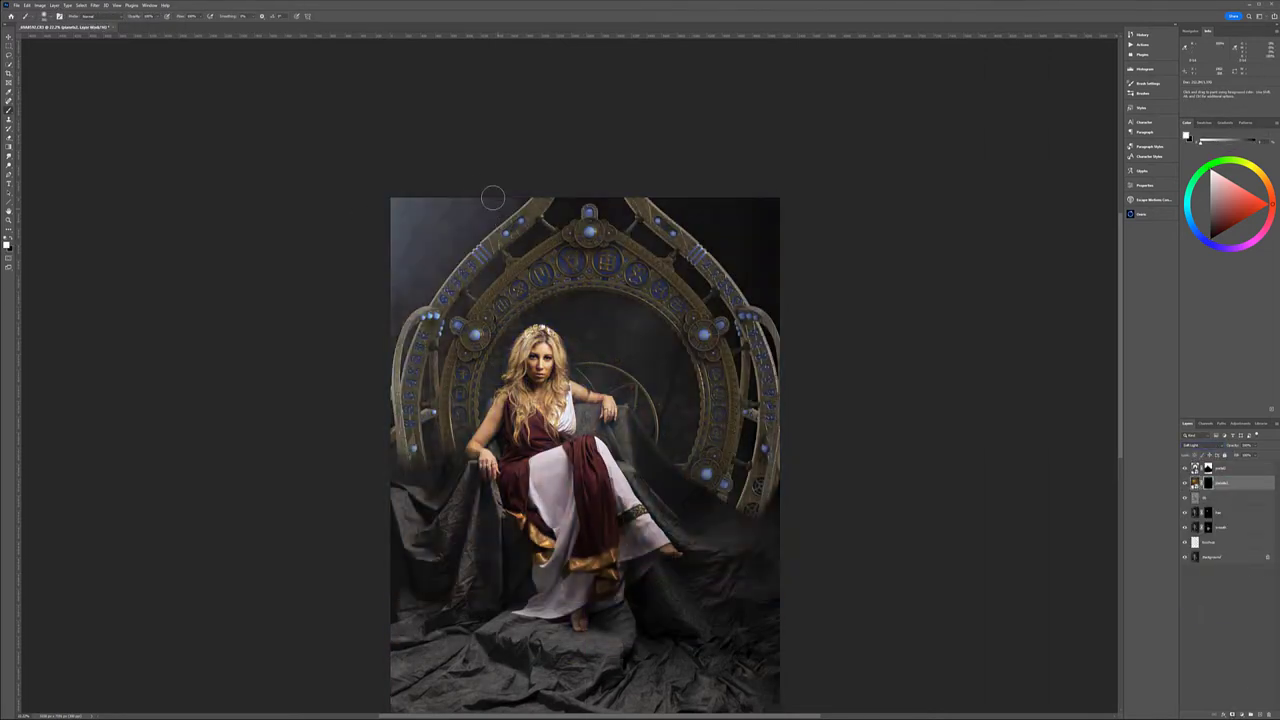
{"action": "left_click_drag", "start_coordinate": [493, 198], "coordinate": [607, 222]}
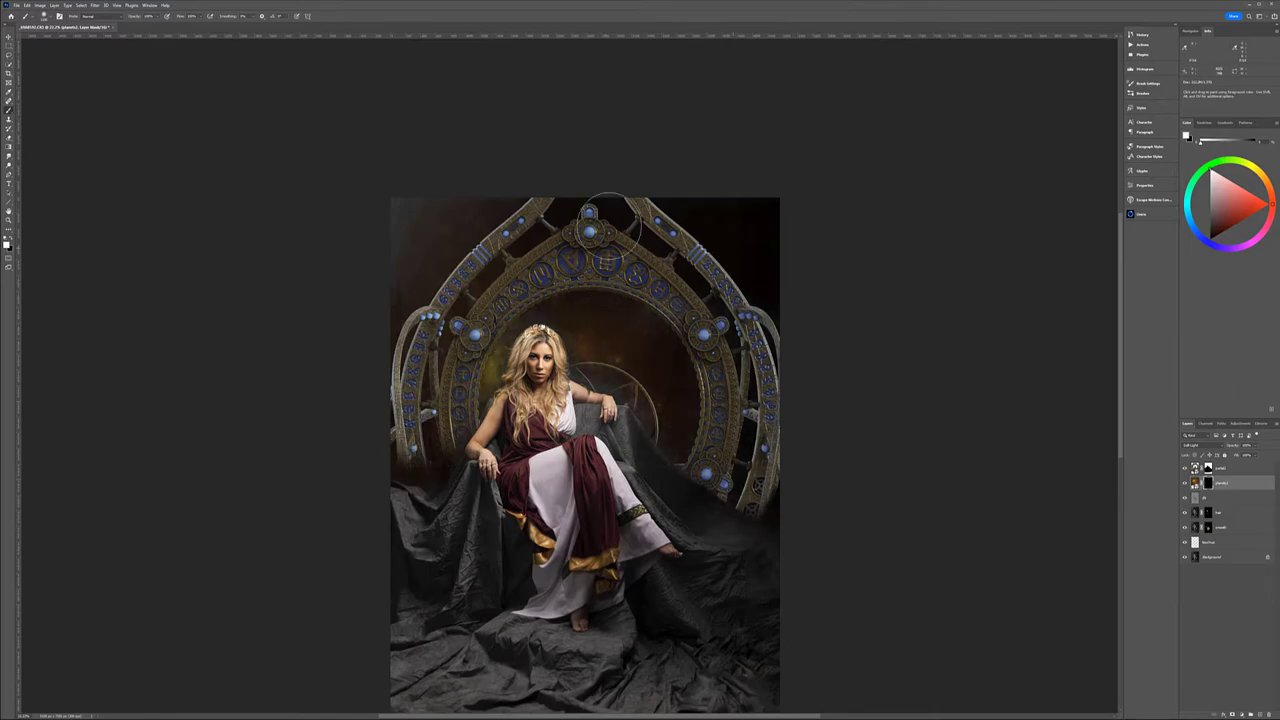
{"action": "scroll", "coordinate": [599, 383], "scroll_direction": "up", "scroll_amount": 3}
{"action": "scroll", "coordinate": [599, 383], "scroll_direction": "up", "scroll_amount": 2}
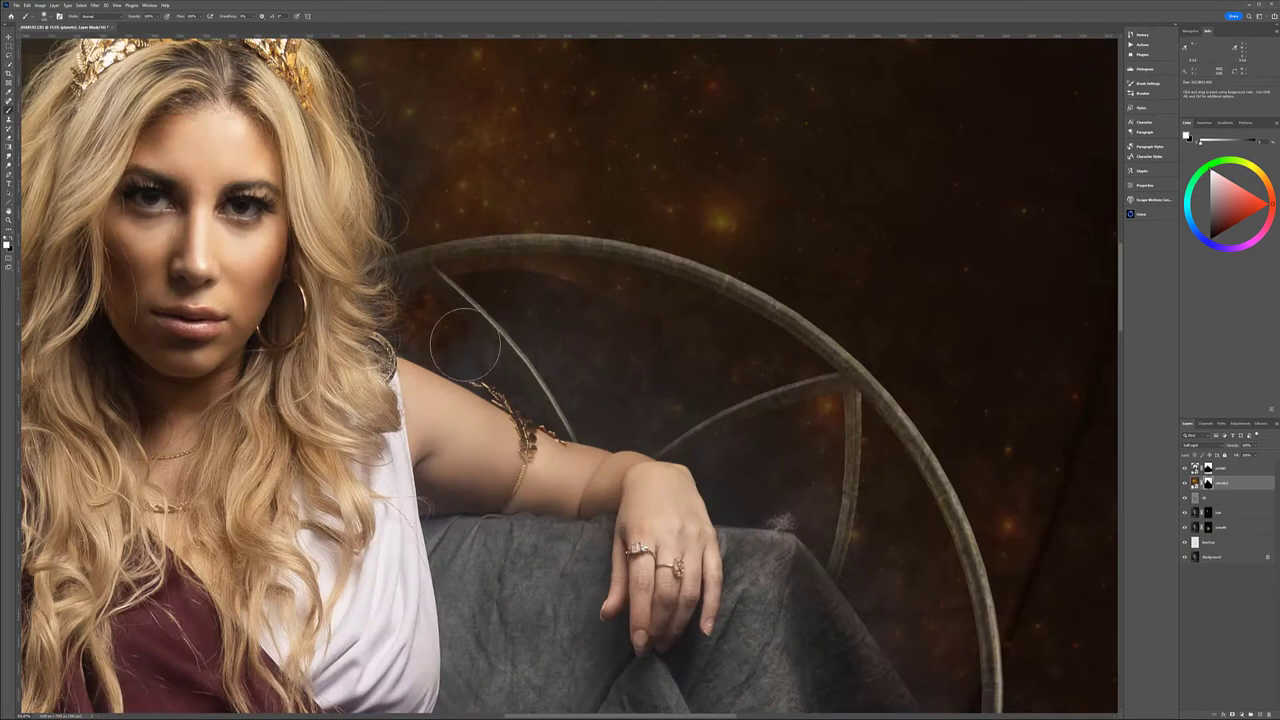
{"action": "scroll", "coordinate": [837, 520], "scroll_direction": "up", "scroll_amount": 3}
{"action": "scroll", "coordinate": [588, 218], "scroll_direction": "down", "scroll_amount": 2}
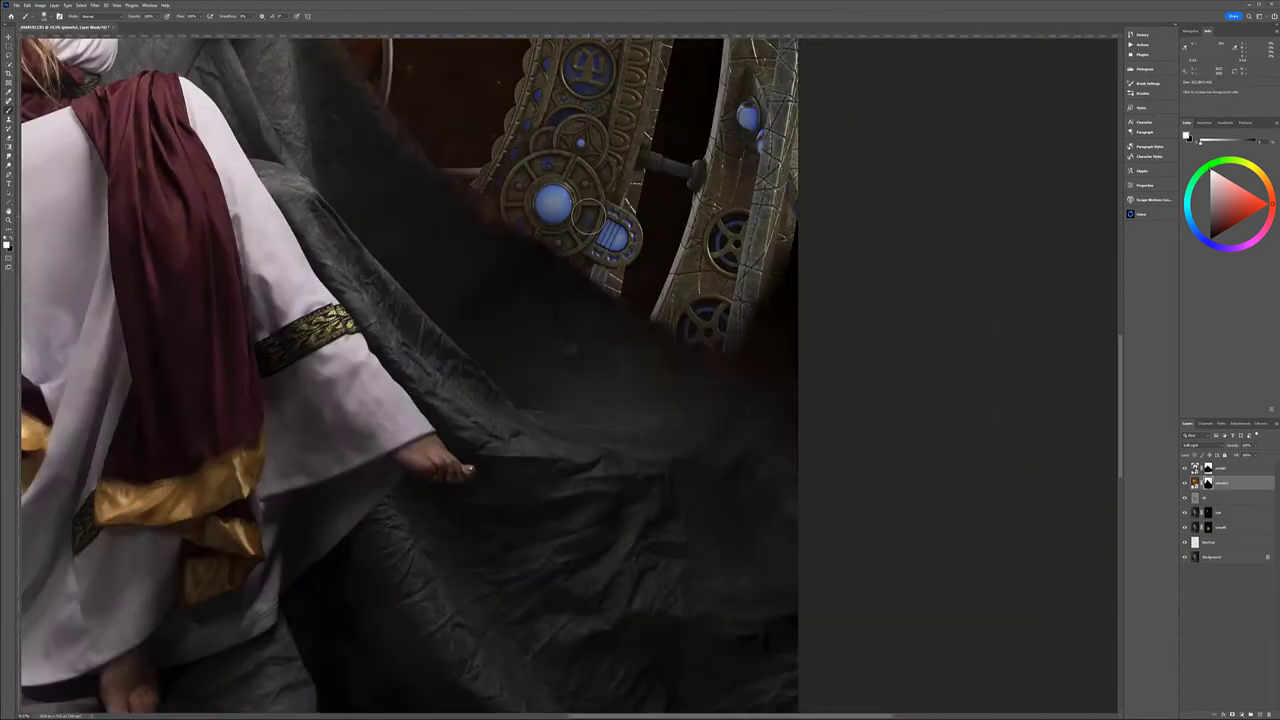
{"action": "scroll", "coordinate": [588, 218], "scroll_direction": "down", "scroll_amount": 5}
{"action": "scroll", "coordinate": [521, 341], "scroll_direction": "up", "scroll_amount": 5}
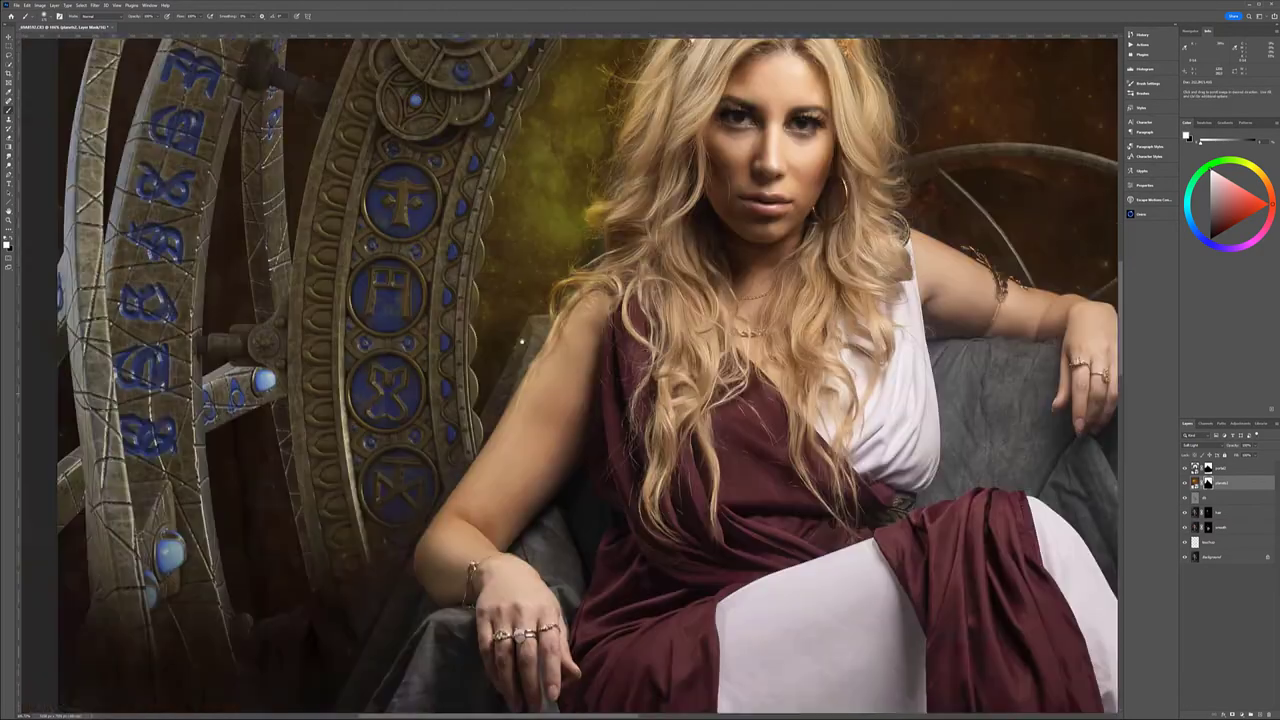
{"action": "scroll", "coordinate": [303, 514], "scroll_direction": "down", "scroll_amount": 2}
{"action": "scroll", "coordinate": [303, 514], "scroll_direction": "down", "scroll_amount": 5}
- View the bokeh mask alone and reveal more glow near the top right
{"action": "key", "text": "backslash"}
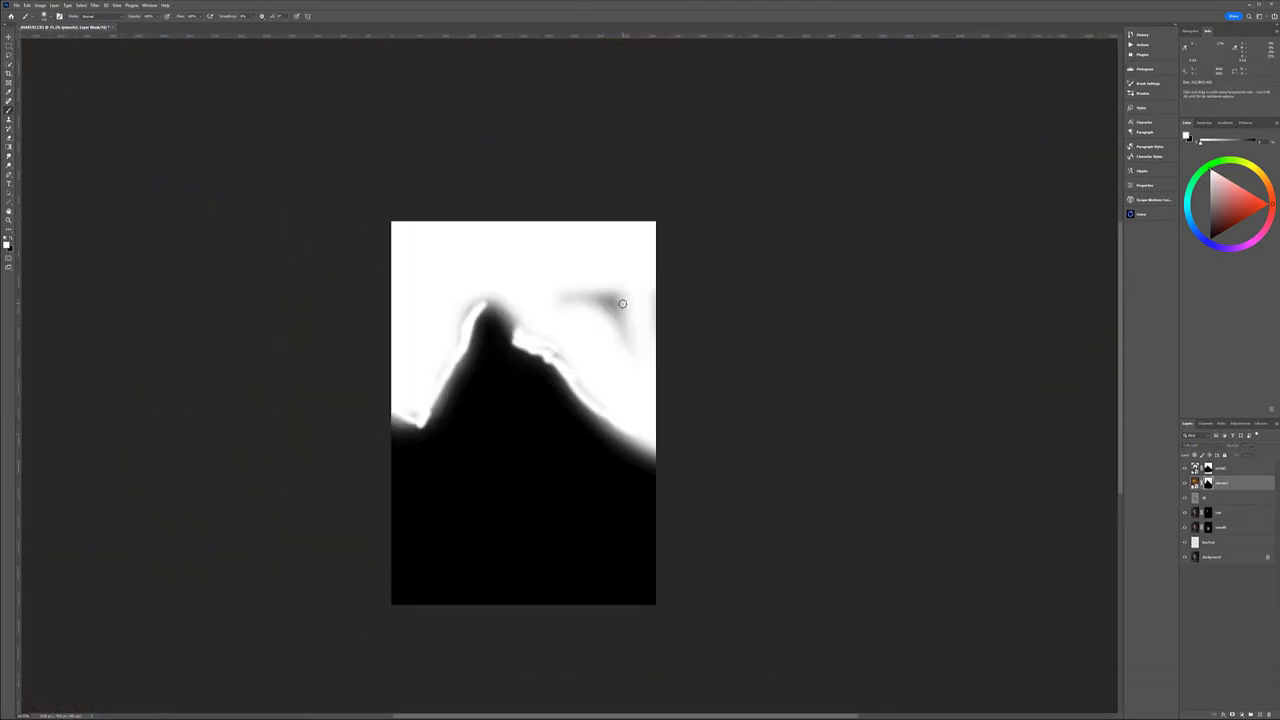
{"action": "left_click_drag", "start_coordinate": [622, 303], "coordinate": [587, 375]}
{"action": "key", "text": "backslash"}
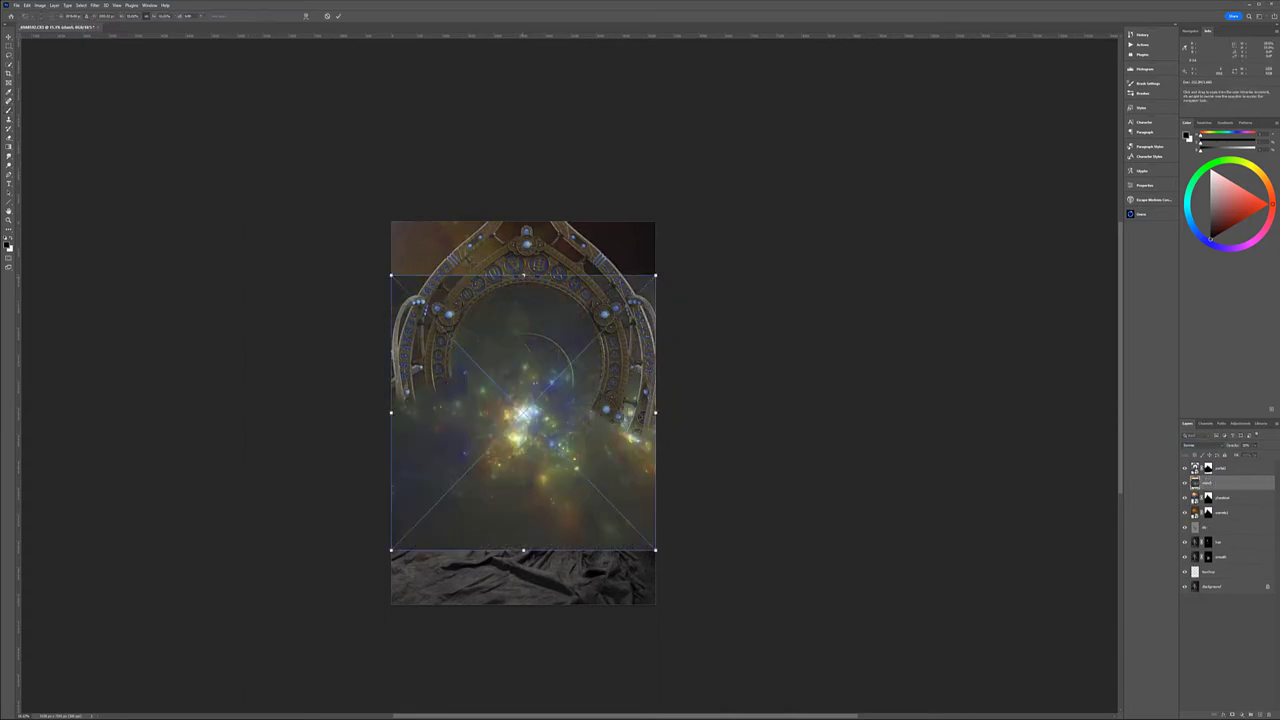
- Set the galaxy layer to Soft Light, add an inverted mask, and paint it in behind her head
{"action": "left_click", "coordinate": [1200, 445]}
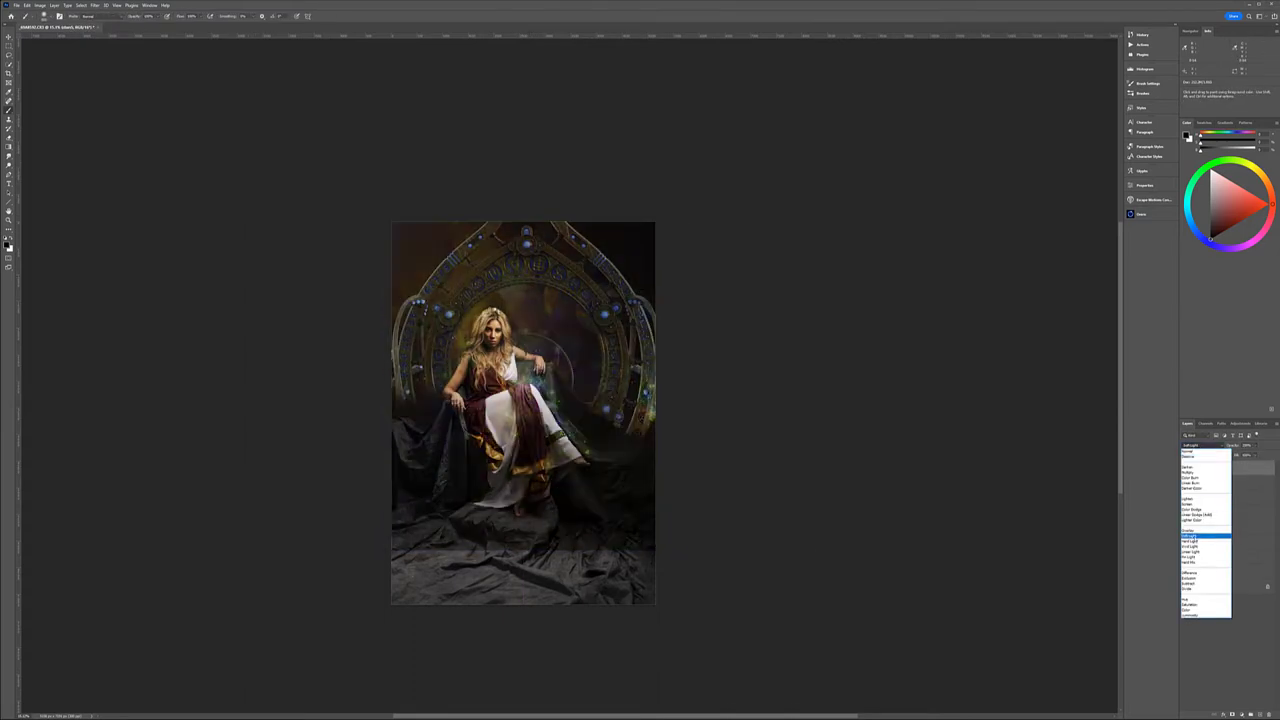
{"action": "left_click", "coordinate": [1192, 540]}
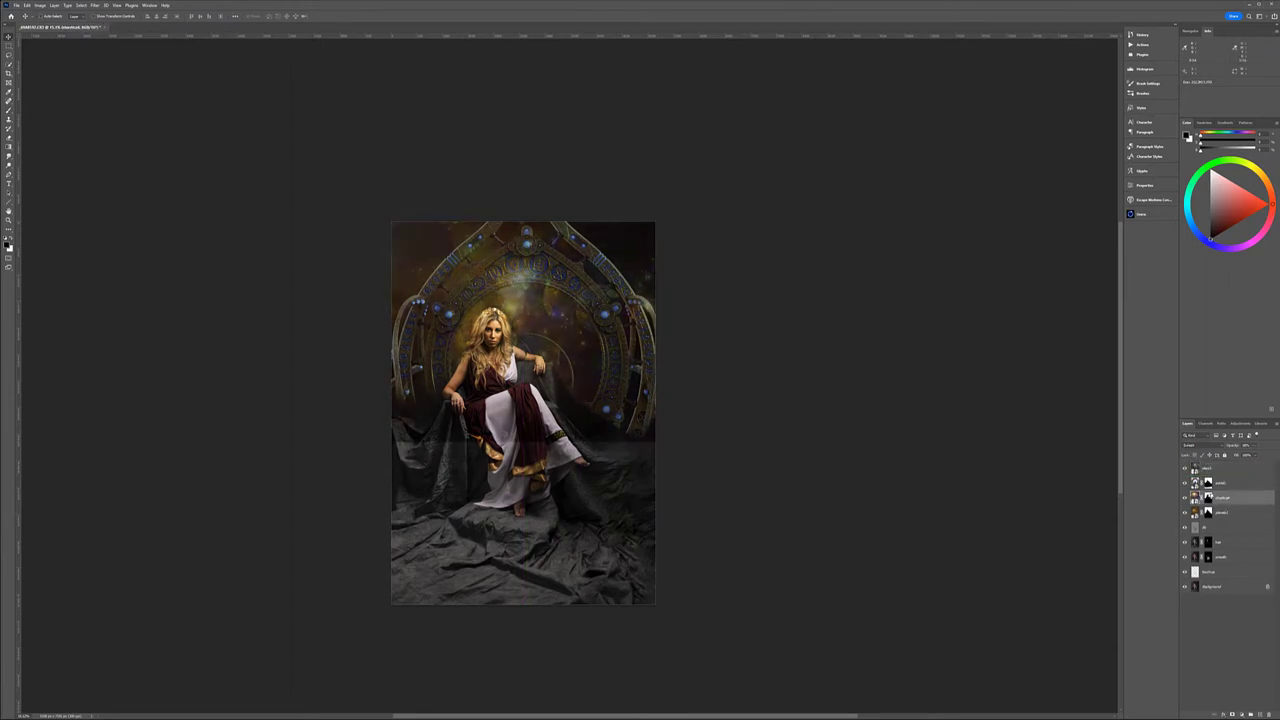
{"action": "left_click_drag", "start_coordinate": [1207, 497], "coordinate": [1210, 483]}
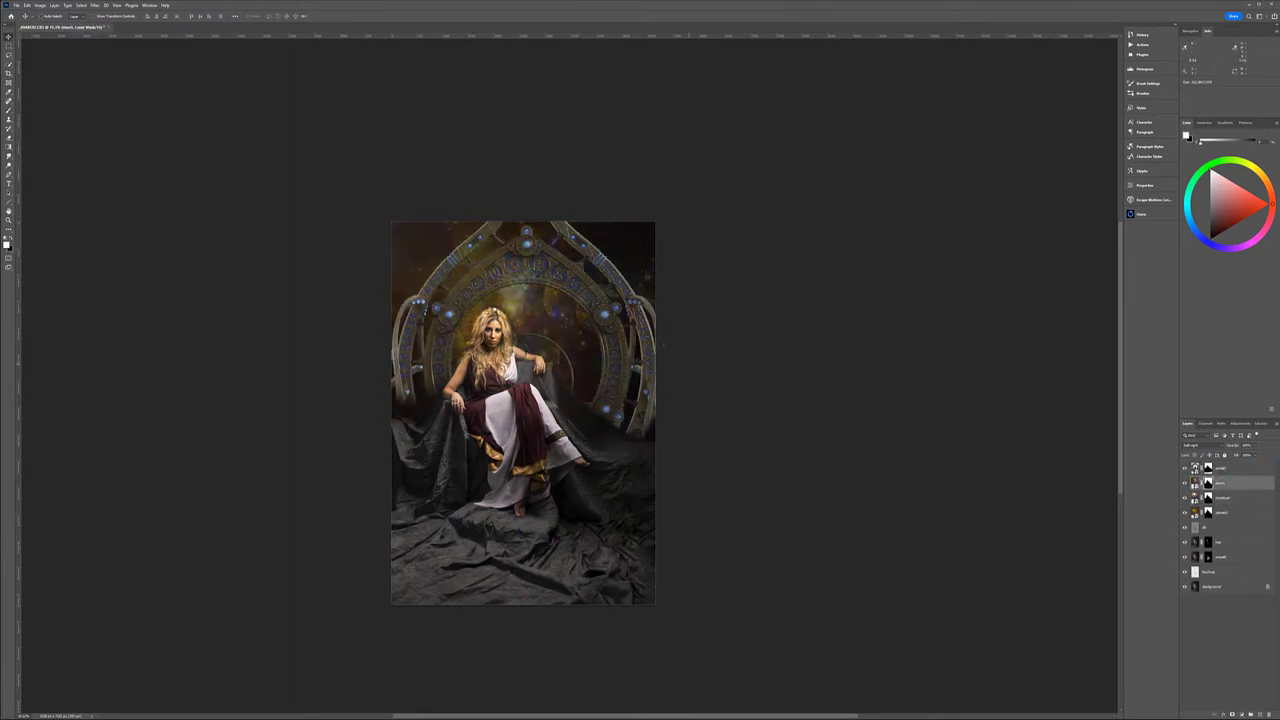
{"action": "key", "text": "ctrl+i"}
{"action": "key", "text": "b"}
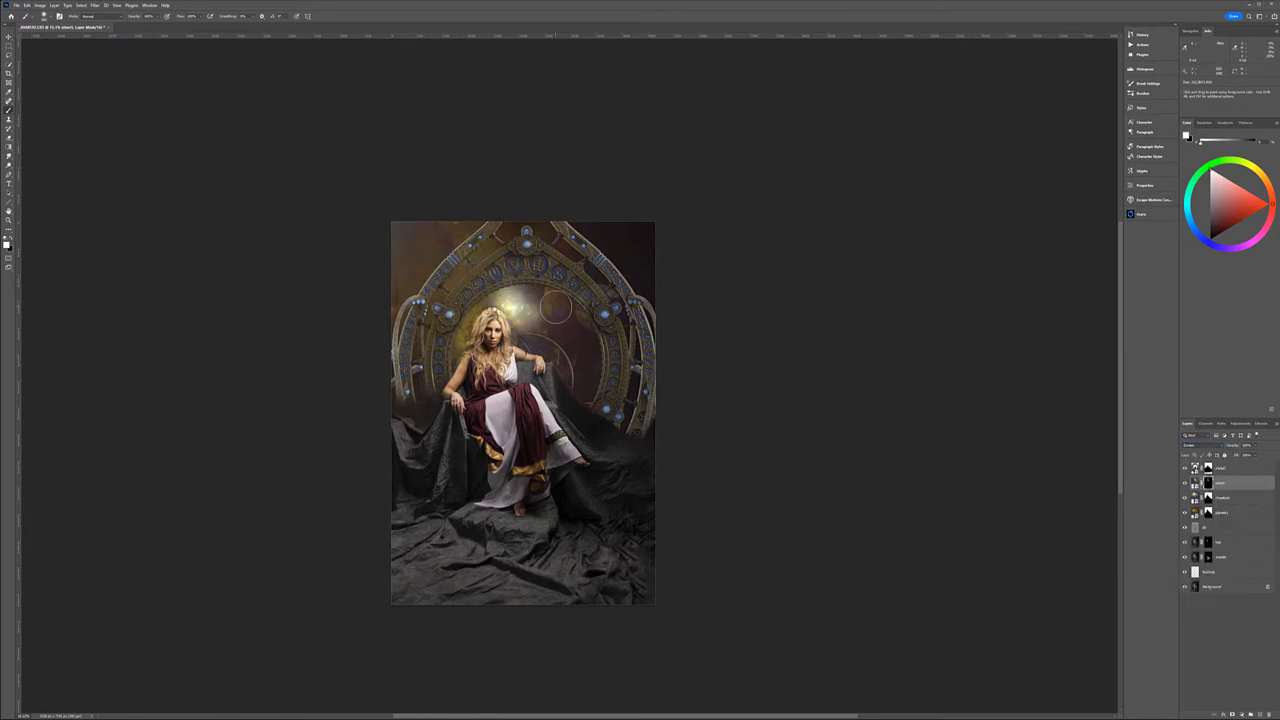
{"action": "mouse_move", "coordinate": [509, 289]}
{"action": "left_mouse_down"}
{"action": "mouse_move", "coordinate": [552, 301]}
{"action": "mouse_move", "coordinate": [563, 206]}
{"action": "mouse_move", "coordinate": [630, 280]}
{"action": "left_mouse_up"}
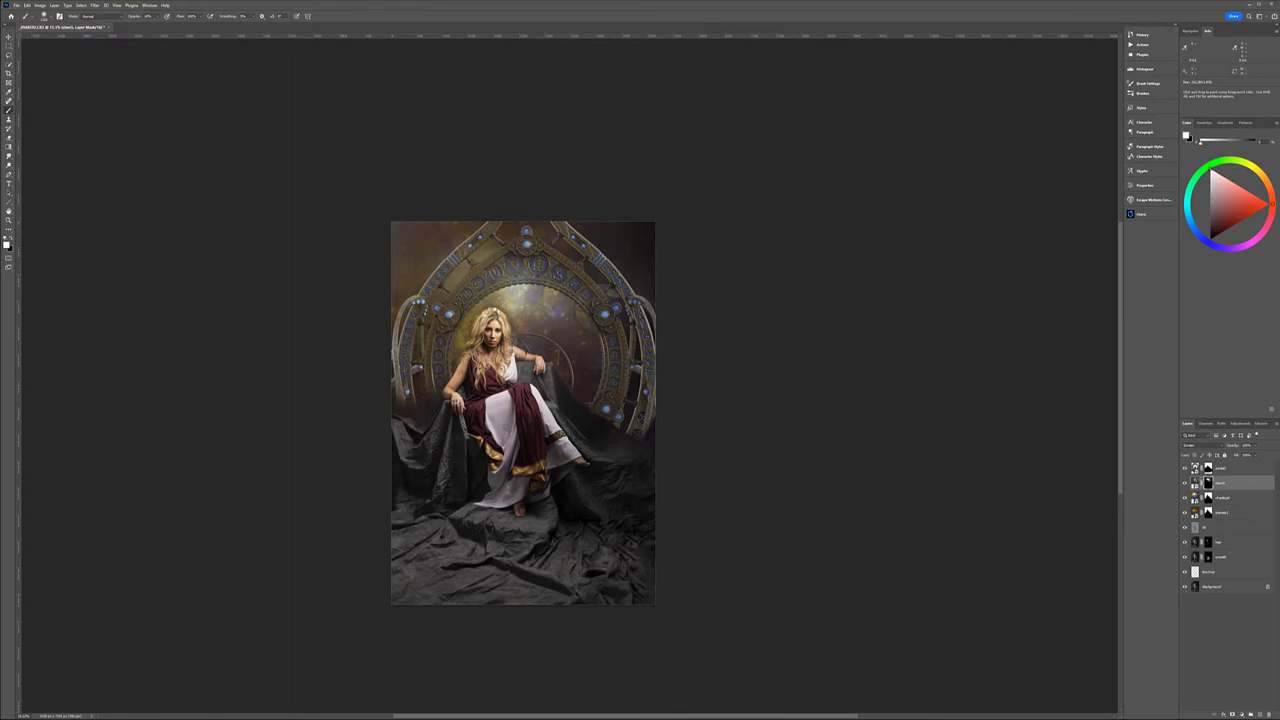
- Stretch the stone texture to full canvas width over the lower image and commit it
{"action": "left_click_drag", "start_coordinate": [523, 413], "coordinate": [527, 462]}
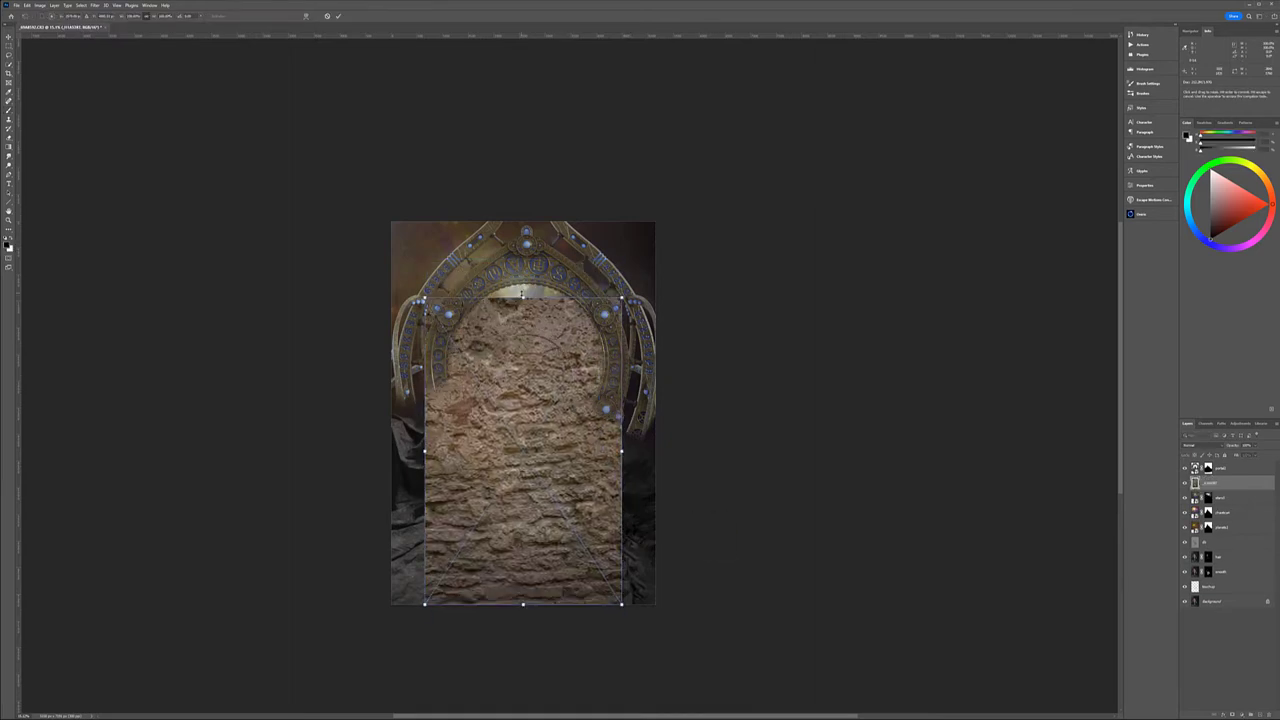
{"action": "left_click_drag", "start_coordinate": [622, 462], "coordinate": [664, 474]}
{"action": "left_click_drag", "start_coordinate": [425, 462], "coordinate": [391, 468]}
{"action": "key", "text": "Return"}
- Blend the stone texture in Soft Light over the grey drapery around the woman
{"action": "key", "text": "b"}
{"action": "left_click", "coordinate": [1200, 445]}
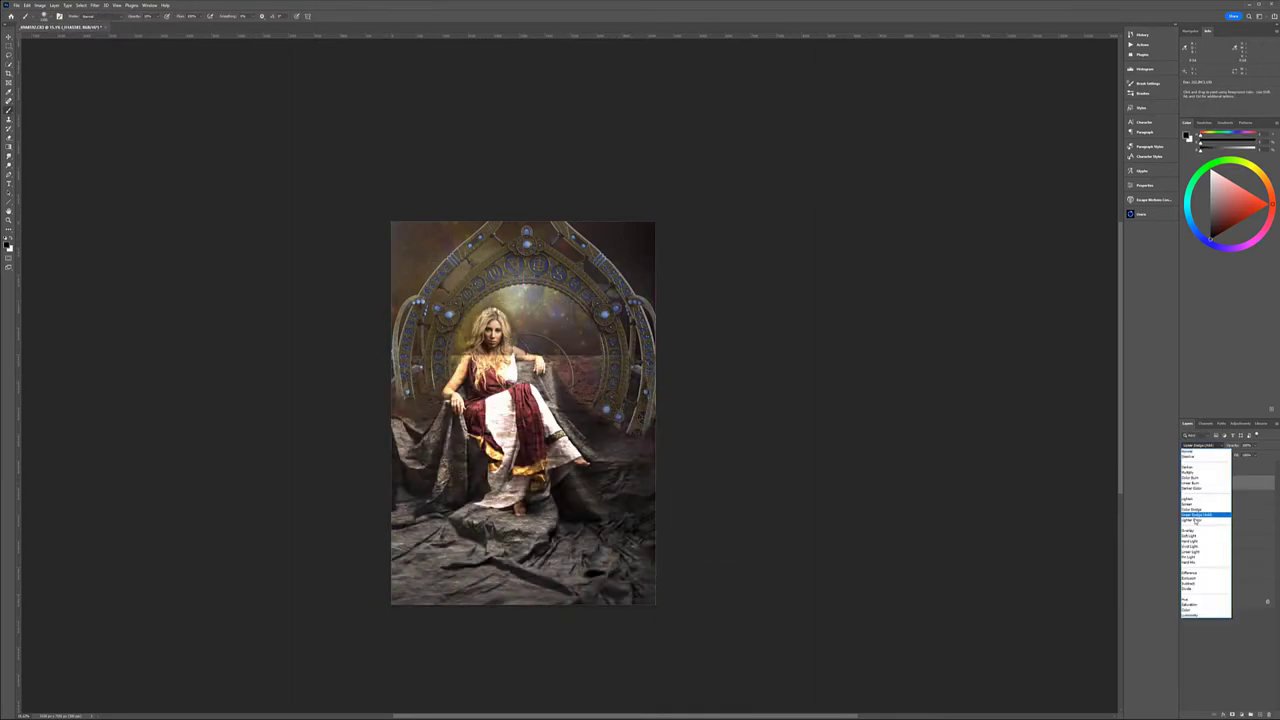
{"action": "left_click", "coordinate": [1205, 525]}
{"action": "scroll", "coordinate": [454, 440], "scroll_direction": "up", "scroll_amount": 4}
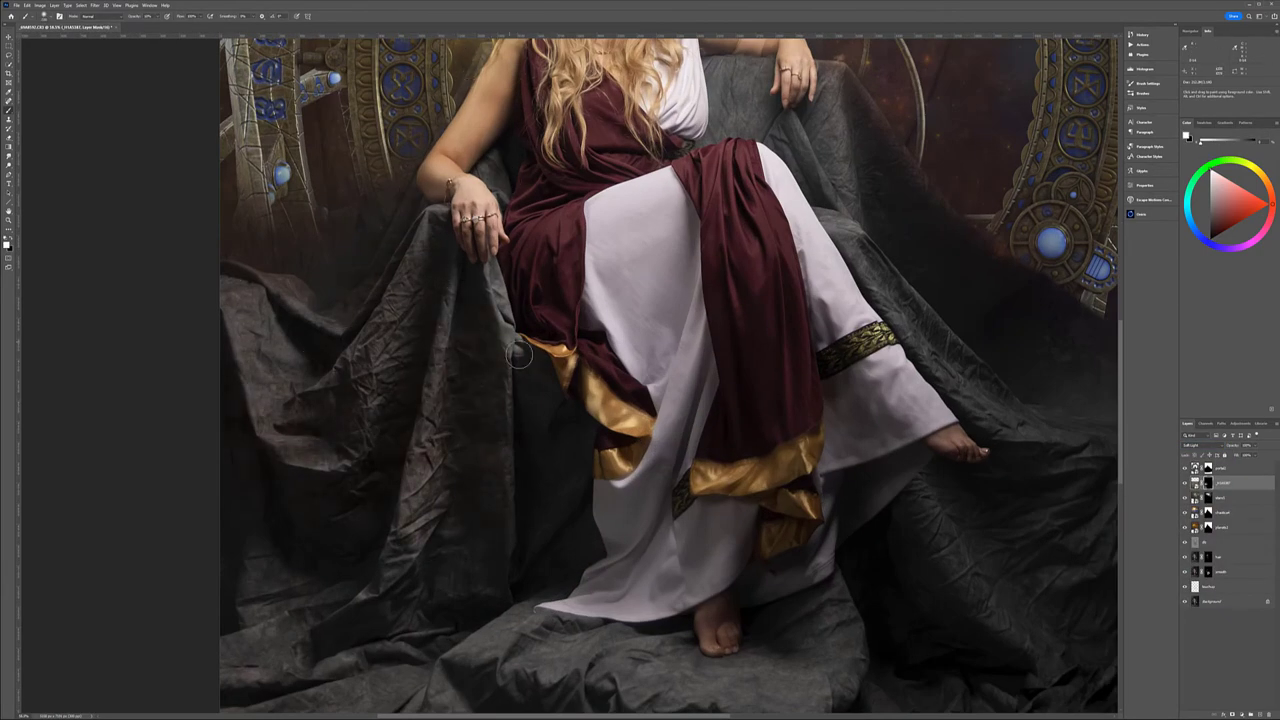
{"action": "left_click_drag", "start_coordinate": [580, 525], "coordinate": [360, 685]}
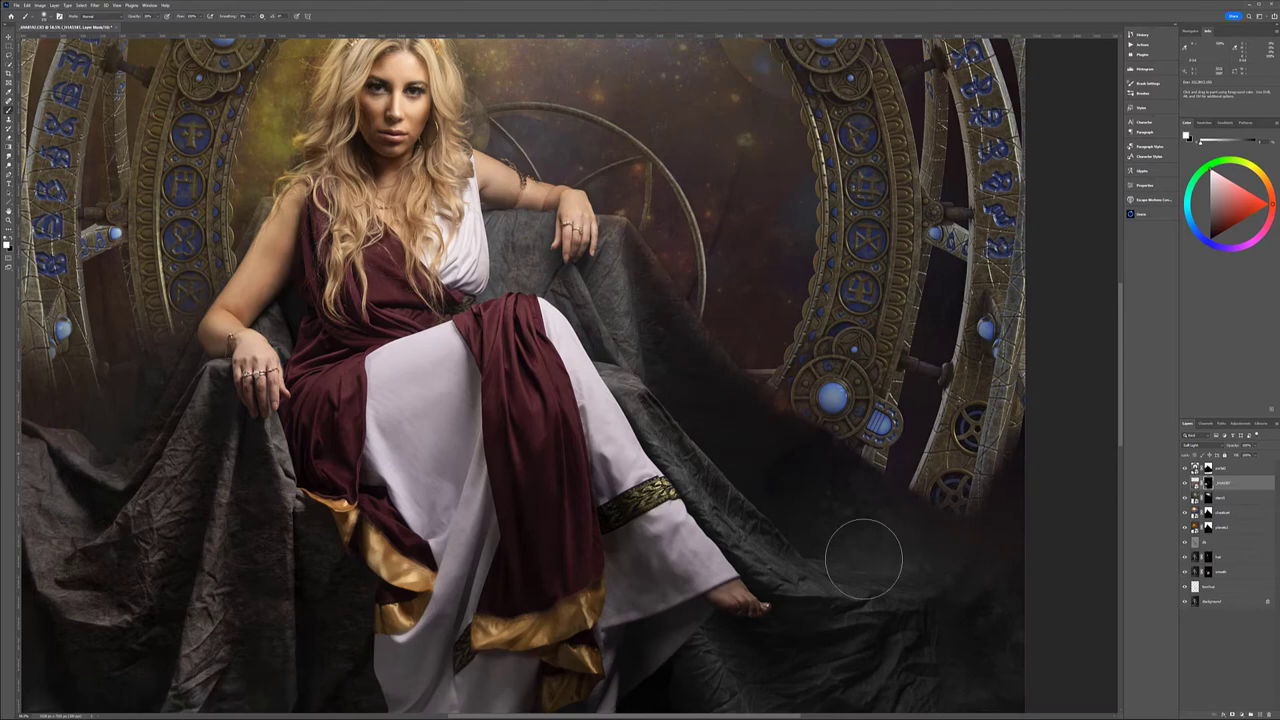
{"action": "left_click_drag", "start_coordinate": [1020, 574], "coordinate": [948, 221]}
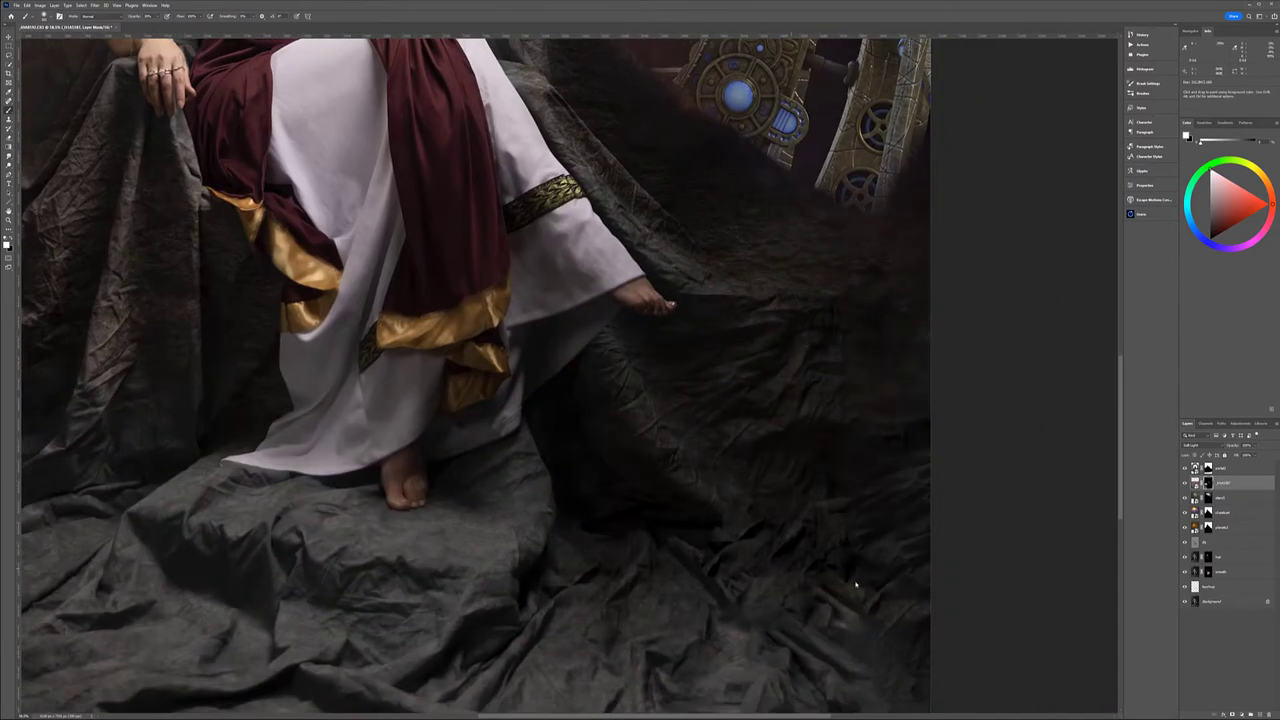
{"action": "left_click_drag", "start_coordinate": [855, 585], "coordinate": [861, 305]}
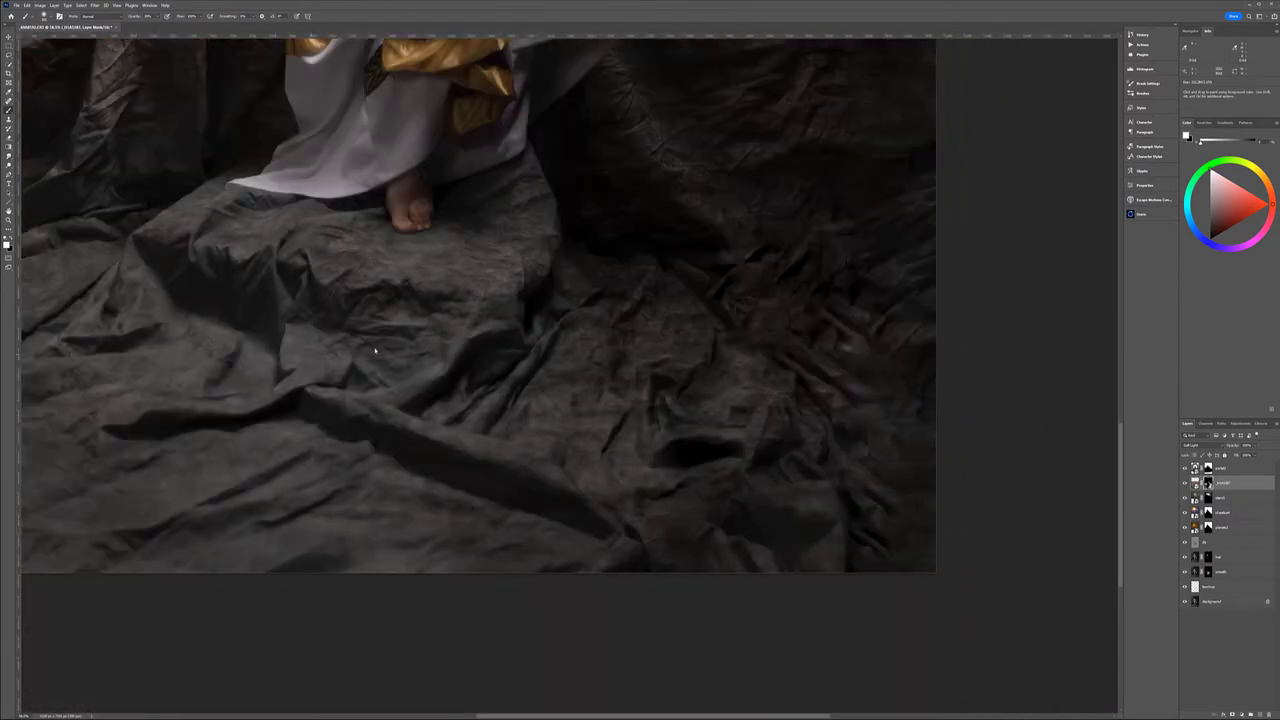
{"action": "left_click_drag", "start_coordinate": [375, 350], "coordinate": [755, 265]}
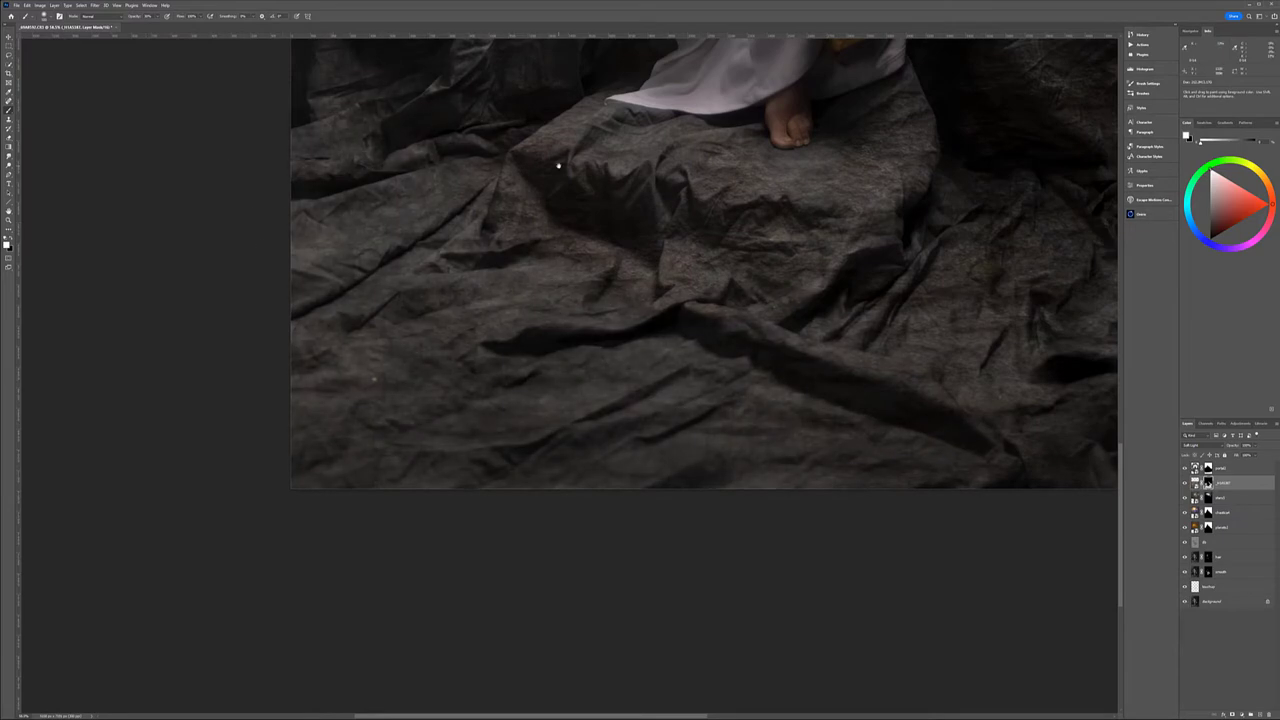
{"action": "scroll", "coordinate": [558, 165], "scroll_direction": "down", "scroll_amount": 2}
{"action": "scroll", "coordinate": [414, 349], "scroll_direction": "down", "scroll_amount": 2}
{"action": "scroll", "coordinate": [602, 487], "scroll_direction": "down", "scroll_amount": 3}
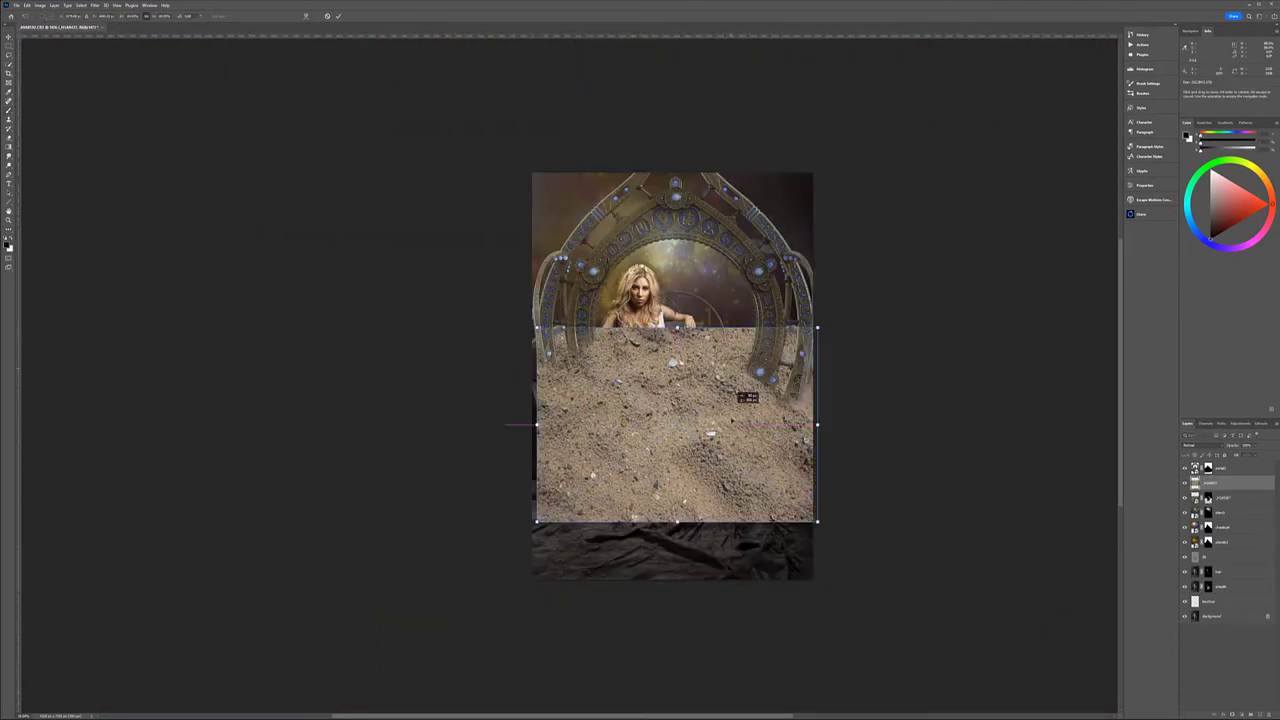
- Place the sand texture over the lower canvas and widen its bottom with Perspective
{"action": "left_click_drag", "start_coordinate": [670, 420], "coordinate": [670, 500]}
{"action": "key", "text": "Return"}
{"action": "left_click", "coordinate": [27, 5]}
{"action": "left_click", "coordinate": [140, 200]}
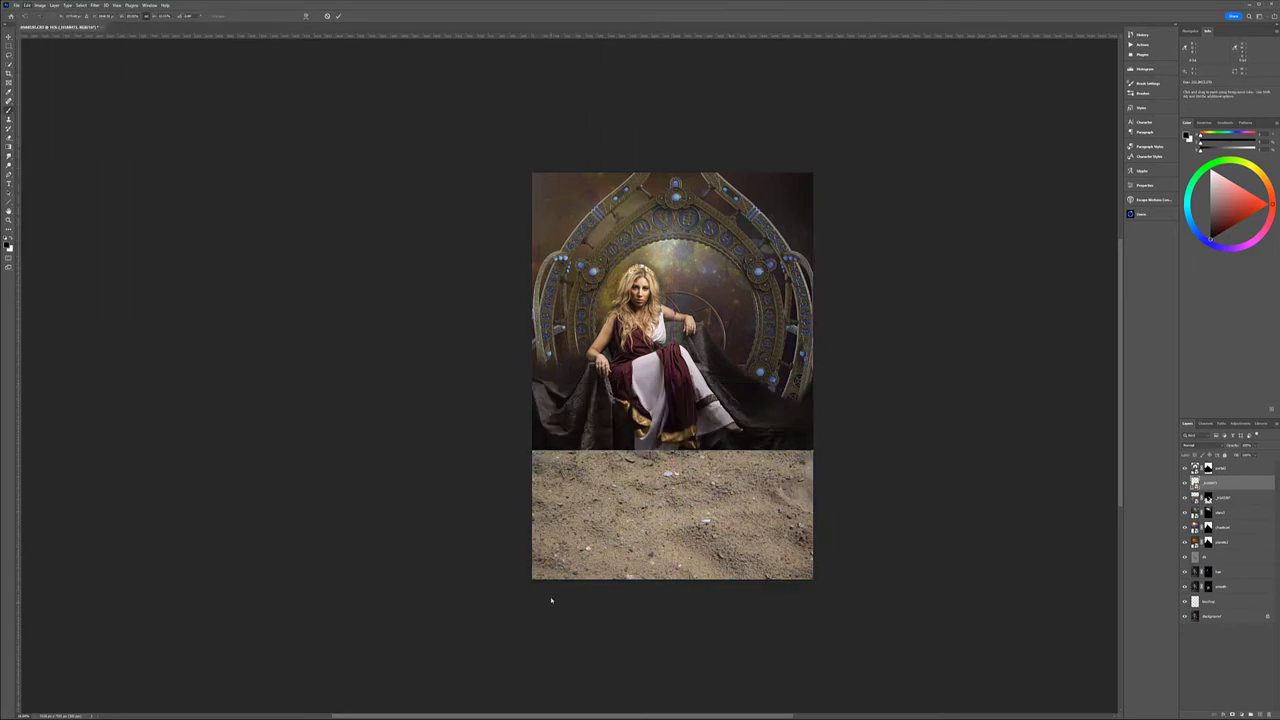
{"action": "left_click_drag", "start_coordinate": [532, 579], "coordinate": [431, 579]}
{"action": "left_click_drag", "start_coordinate": [813, 579], "coordinate": [940, 580]}
{"action": "key", "text": "Return"}
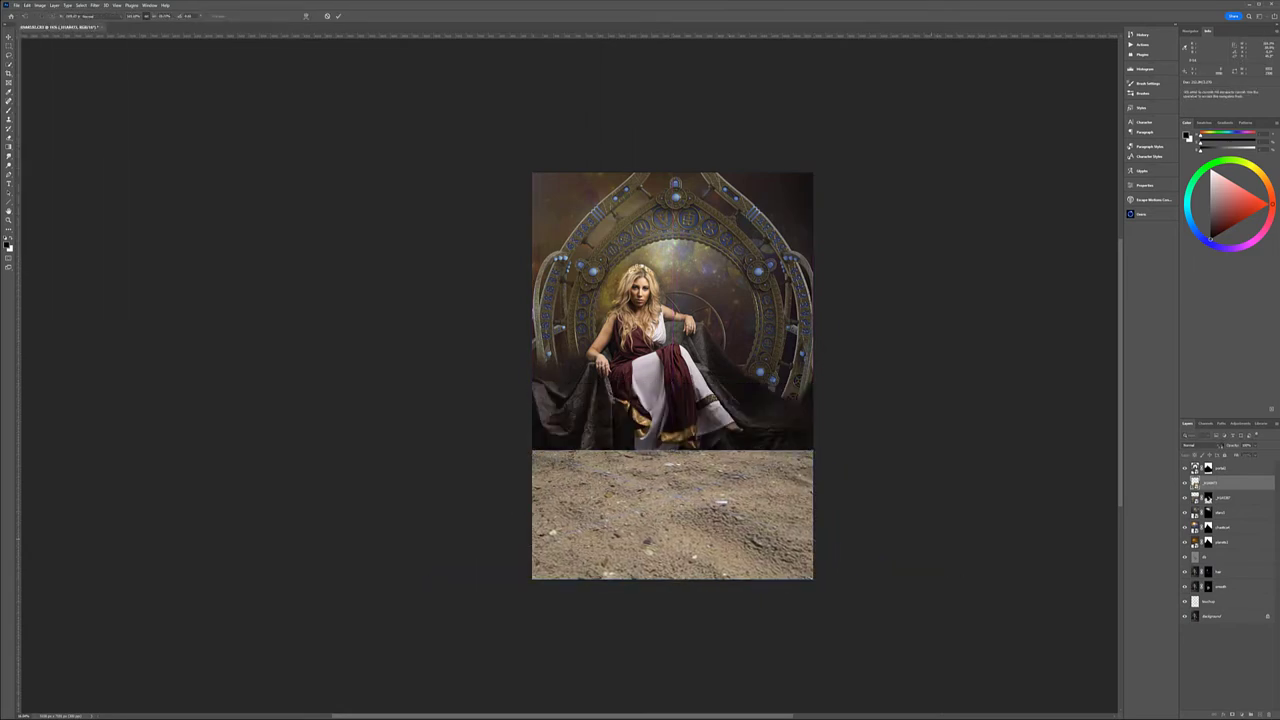
- Change the sand layer's blend mode to merge it into the floor drapery
{"action": "left_click", "coordinate": [1195, 445]}
{"action": "left_click", "coordinate": [1200, 530]}
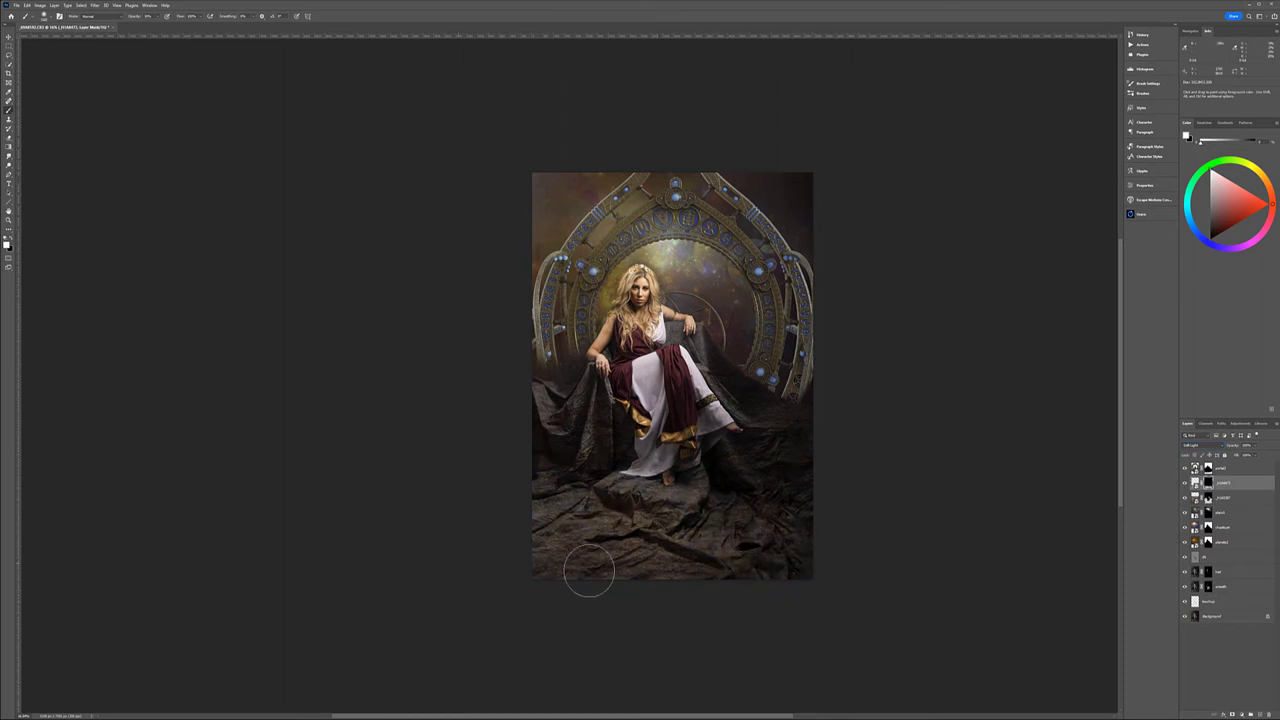
{"action": "left_click", "coordinate": [1238, 470]}
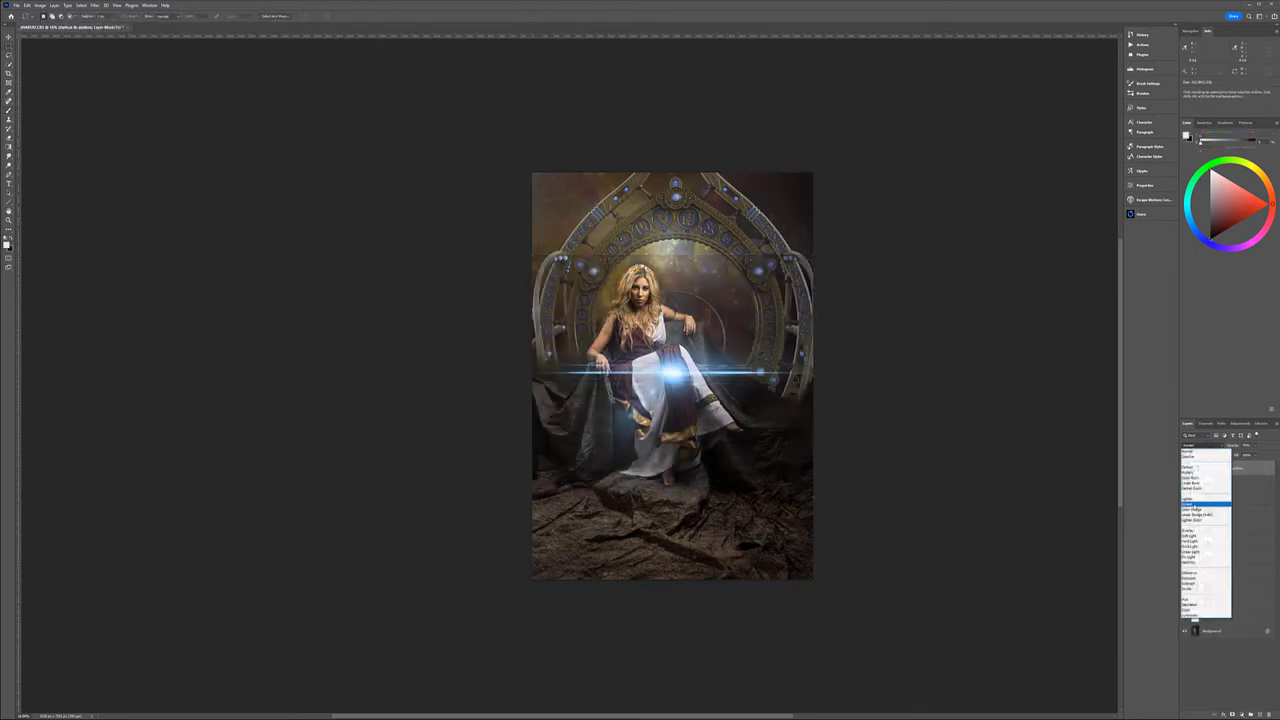
- Move the lens flare to the arch top and position a test copy on the right arch
{"action": "mouse_move", "coordinate": [680, 282]}
{"action": "left_mouse_down"}
{"action": "mouse_move", "coordinate": [586, 366]}
{"action": "mouse_move", "coordinate": [651, 168]}
{"action": "mouse_move", "coordinate": [677, 198]}
{"action": "left_mouse_up"}
{"action": "scroll", "coordinate": [677, 198], "scroll_direction": "up", "scroll_amount": 5}
{"action": "mouse_move", "coordinate": [586, 212]}
{"action": "left_mouse_down"}
{"action": "mouse_move", "coordinate": [914, 508]}
{"action": "mouse_move", "coordinate": [866, 557]}
{"action": "mouse_move", "coordinate": [923, 509]}
{"action": "left_mouse_up"}
{"action": "key", "text": "Return"}
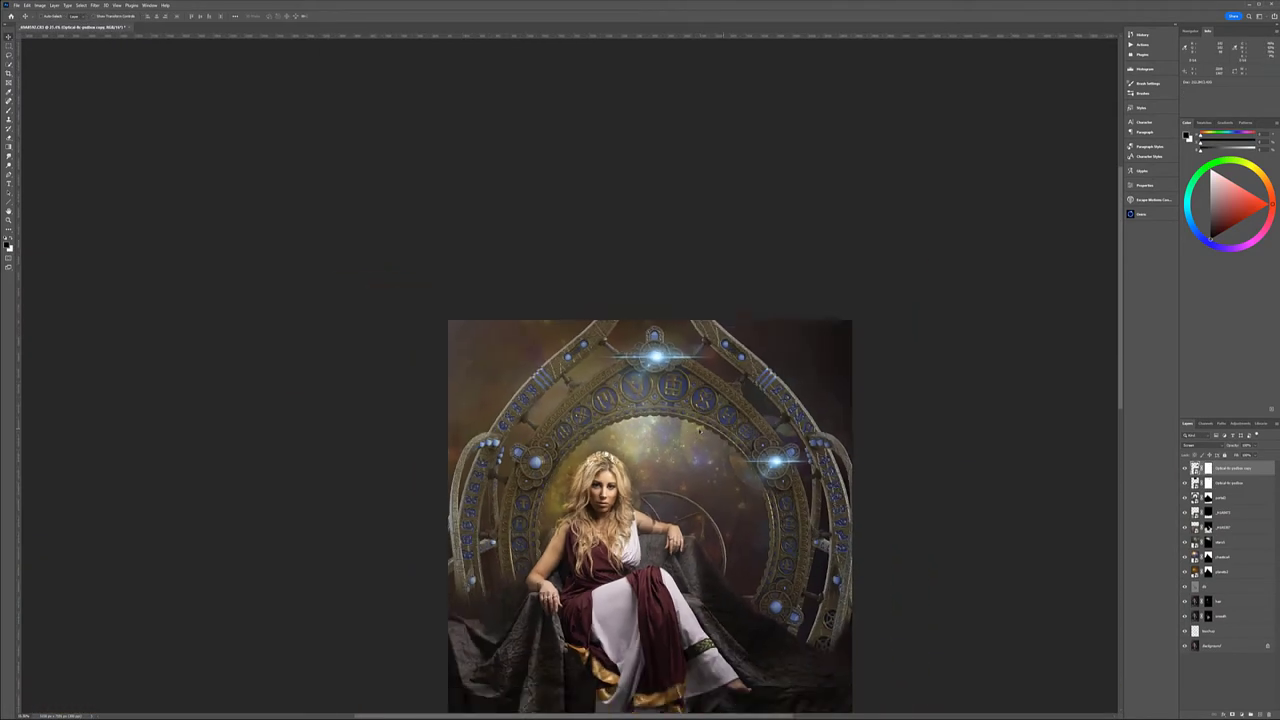
{"action": "scroll", "coordinate": [923, 509], "scroll_direction": "down", "scroll_amount": 5}
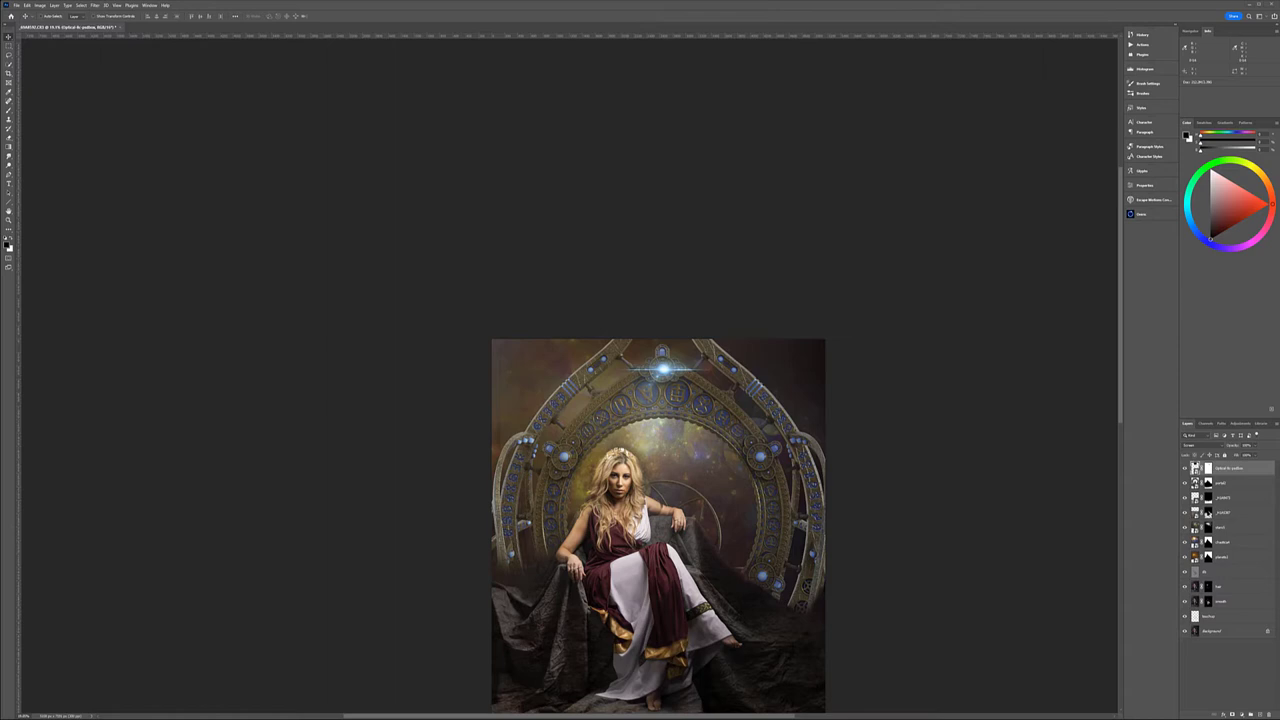
- Place and enlarge the fireball image on the canvas and check its blend mode
{"action": "left_click_drag", "start_coordinate": [709, 455], "coordinate": [720, 460]}
{"action": "left_click_drag", "start_coordinate": [503, 443], "coordinate": [463, 423]}
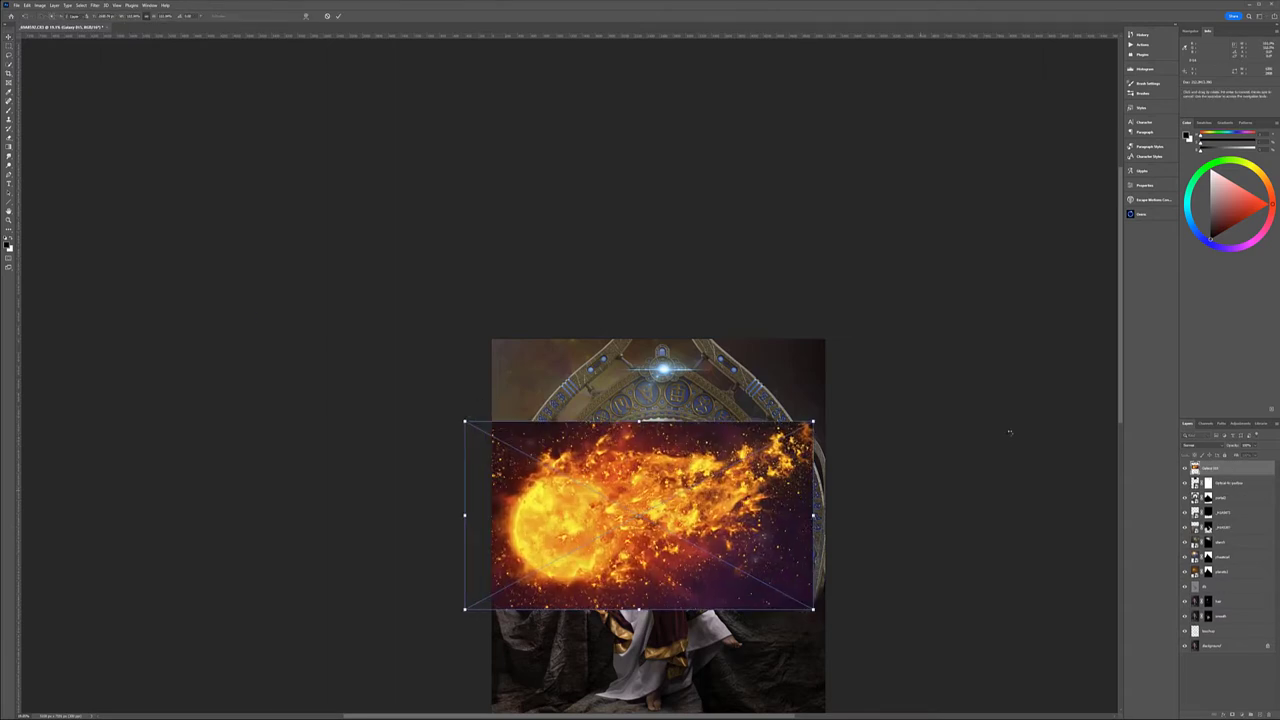
{"action": "key", "text": "Return"}
{"action": "left_click", "coordinate": [1196, 445]}
{"action": "left_click", "coordinate": [1196, 509]}
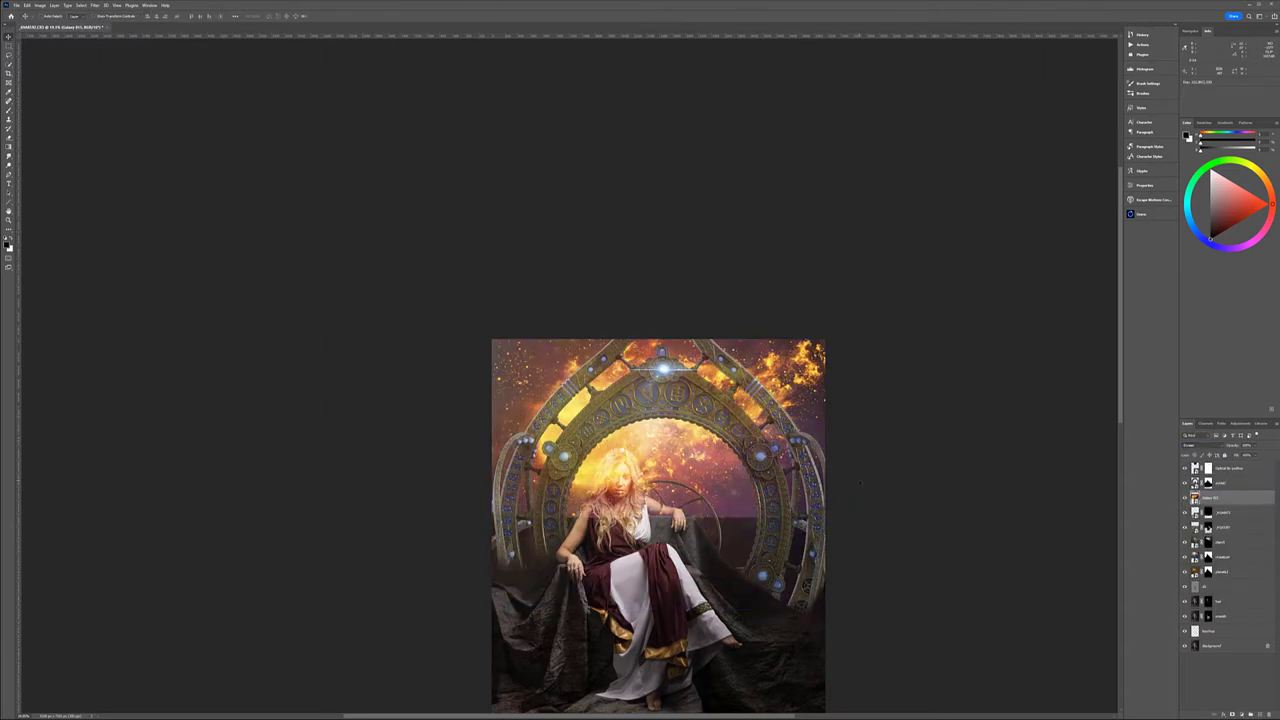
- Reposition the sun sky behind the arch and mask away its hard right and bottom edges
{"action": "left_click_drag", "start_coordinate": [810, 480], "coordinate": [828, 470]}
{"action": "key", "text": "Return"}
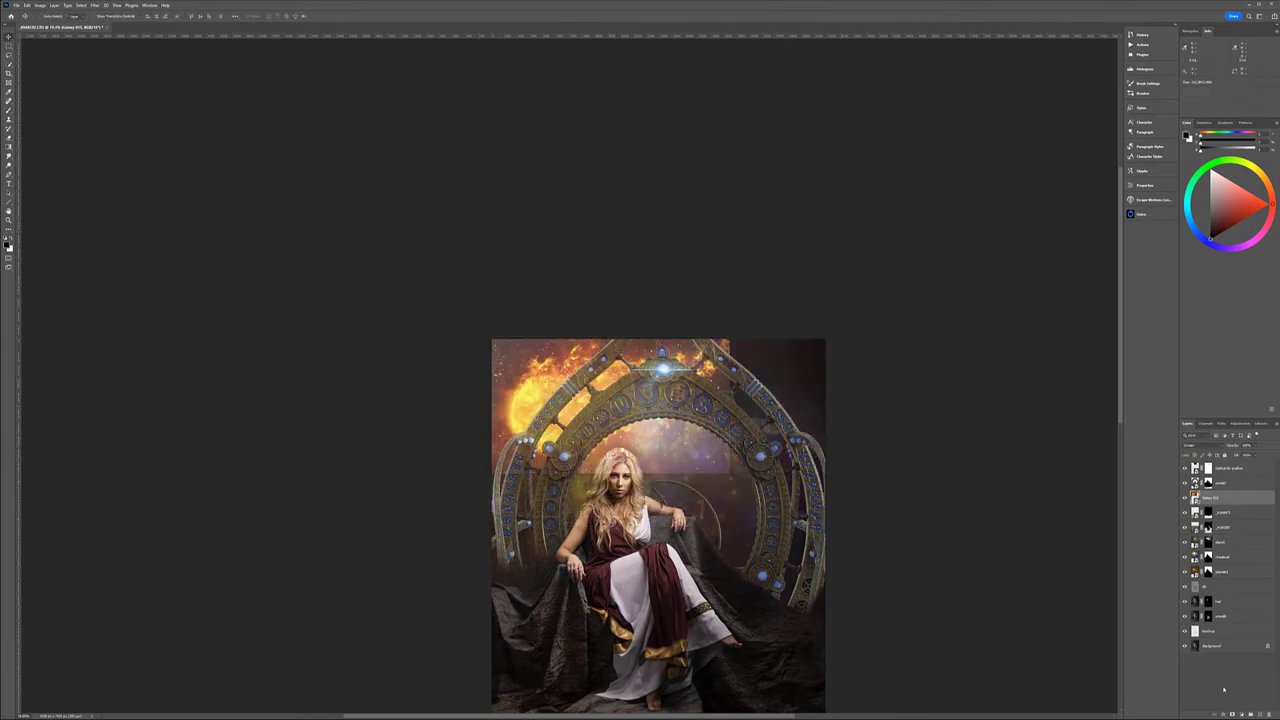
{"action": "left_click", "coordinate": [1240, 714]}
{"action": "key", "text": "b"}
{"action": "scroll", "coordinate": [547, 508], "scroll_direction": "up", "scroll_amount": 3}
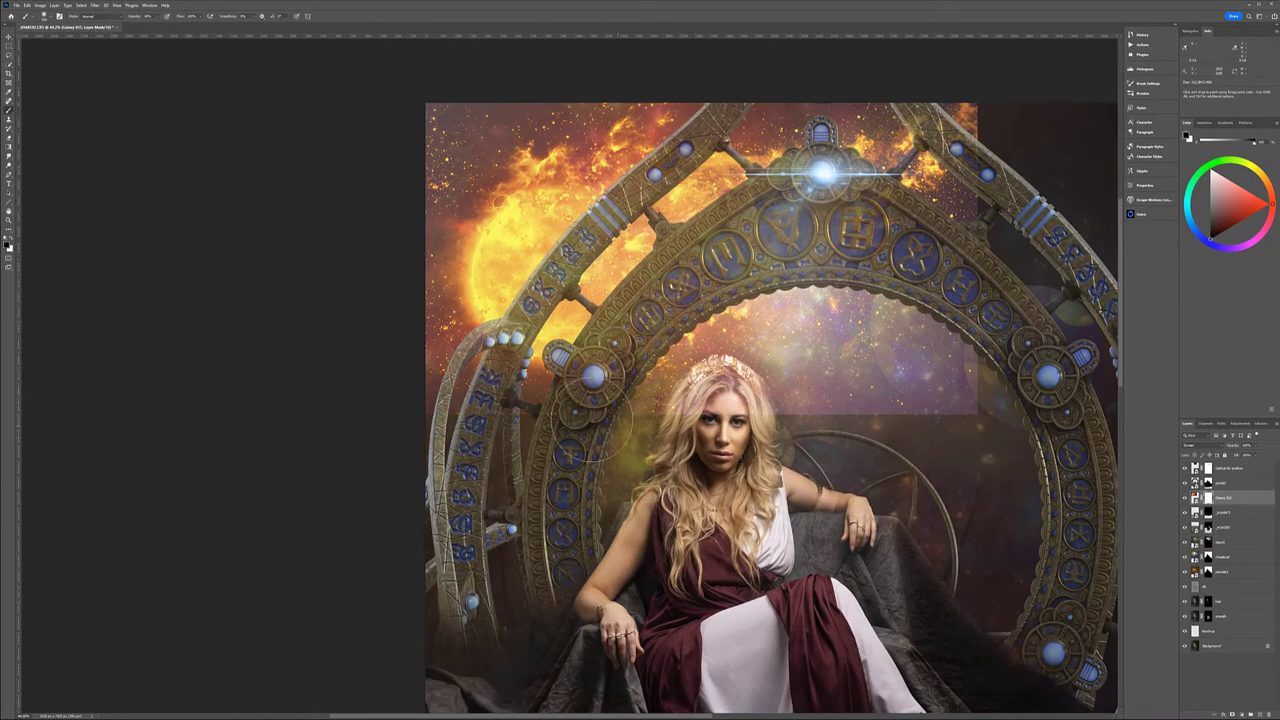
{"action": "mouse_move", "coordinate": [886, 395]}
{"action": "left_mouse_down"}
{"action": "mouse_move", "coordinate": [900, 380]}
{"action": "mouse_move", "coordinate": [970, 400]}
{"action": "mouse_move", "coordinate": [996, 180]}
{"action": "mouse_move", "coordinate": [983, 225]}
{"action": "left_mouse_up"}
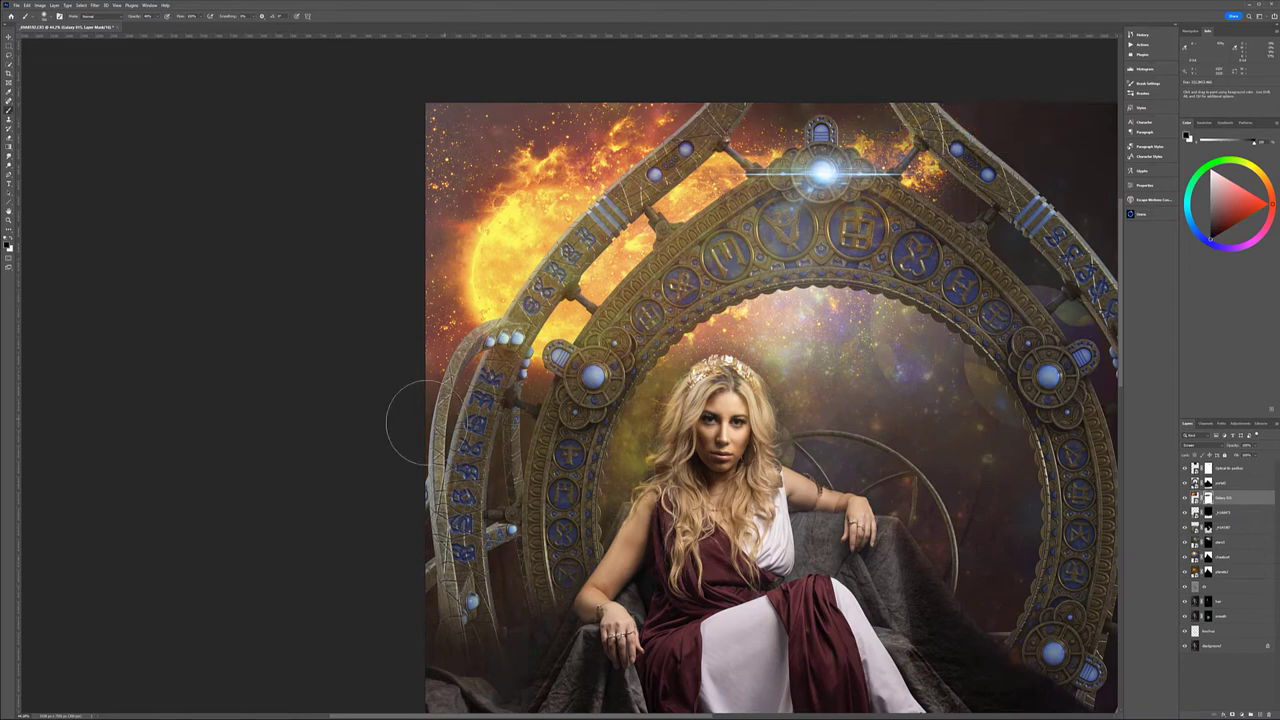
{"action": "scroll", "coordinate": [704, 481], "scroll_direction": "down", "scroll_amount": 3}
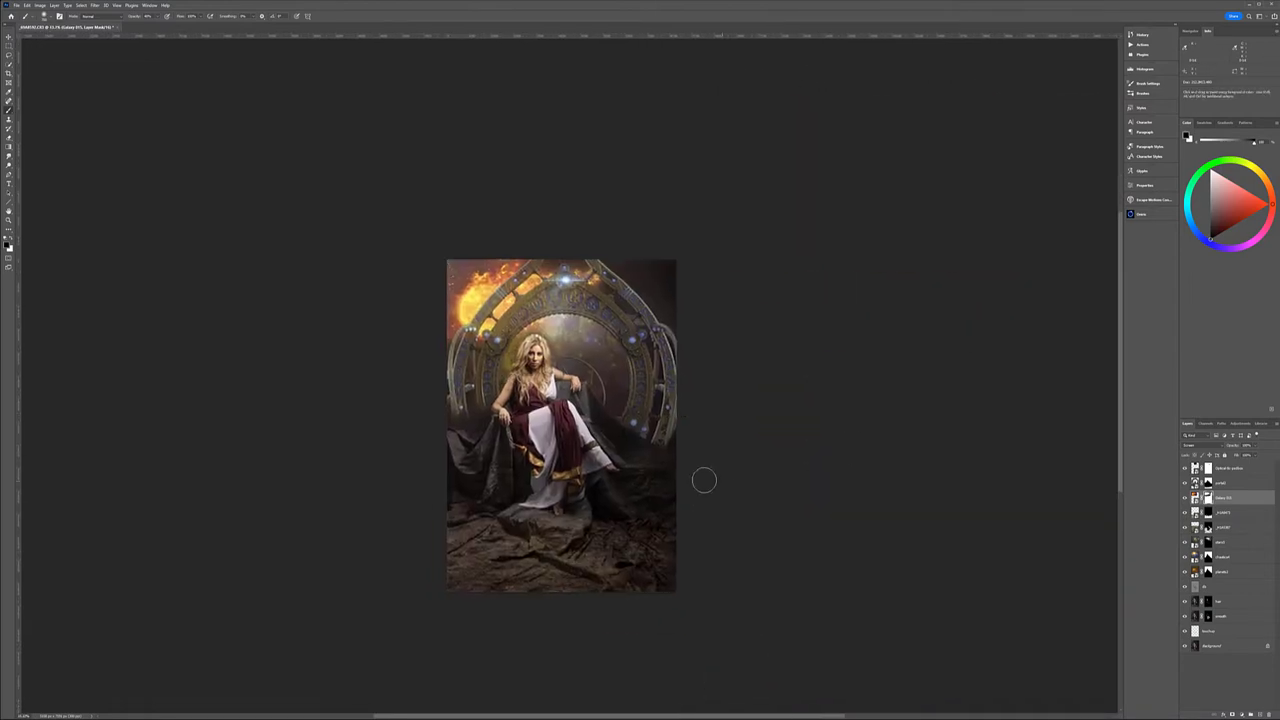
- Stretch the galaxy image over the right half of the canvas and try a blend mode
{"action": "left_click_drag", "start_coordinate": [1100, 449], "coordinate": [723, 449]}
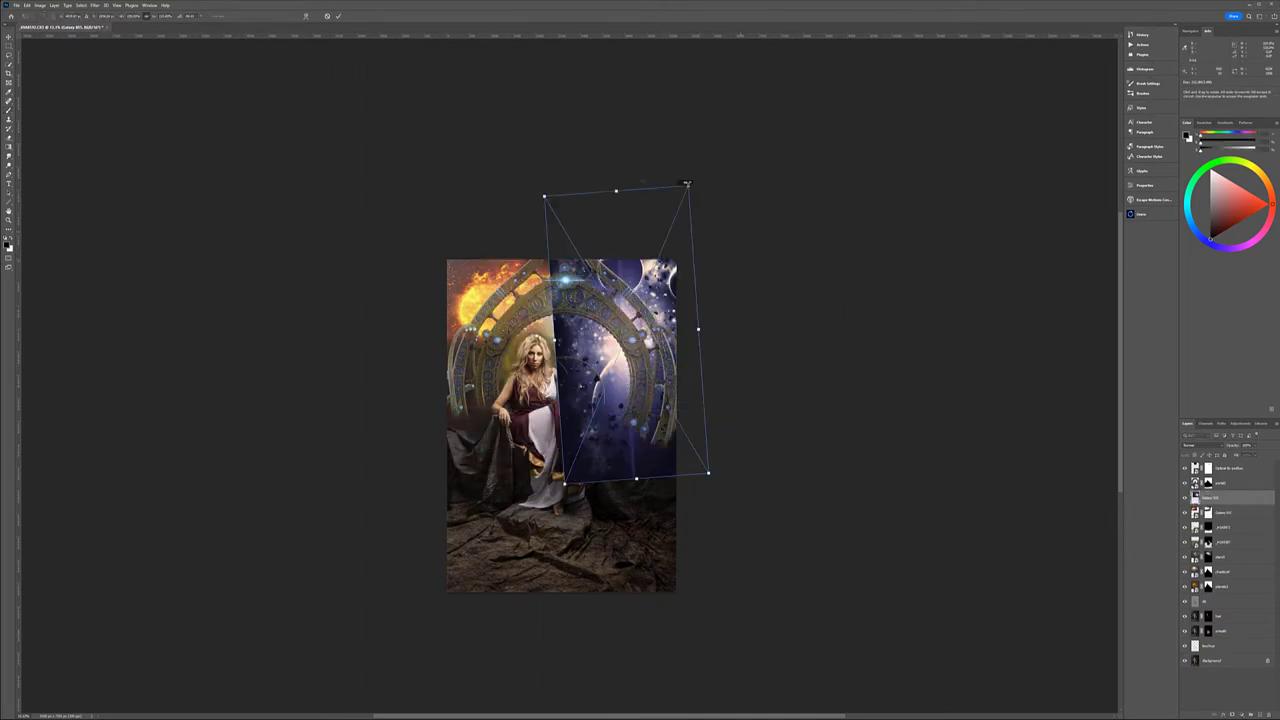
{"action": "left_click_drag", "start_coordinate": [677, 394], "coordinate": [699, 190]}
{"action": "key", "text": "Return"}
{"action": "left_click", "coordinate": [1200, 445]}
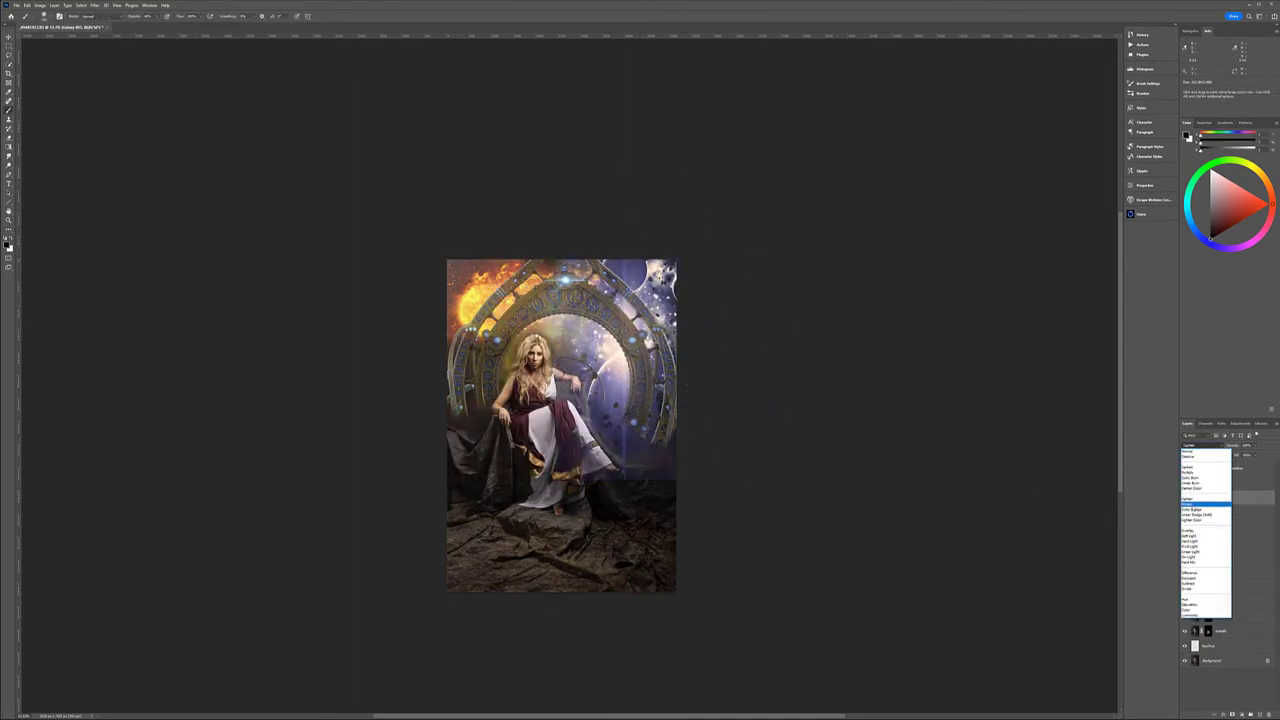
{"action": "left_click", "coordinate": [1205, 504]}
- Reset colours to black and white and set the galaxy layer to Screen at lower opacity
{"action": "key", "text": "ctrl+0"}
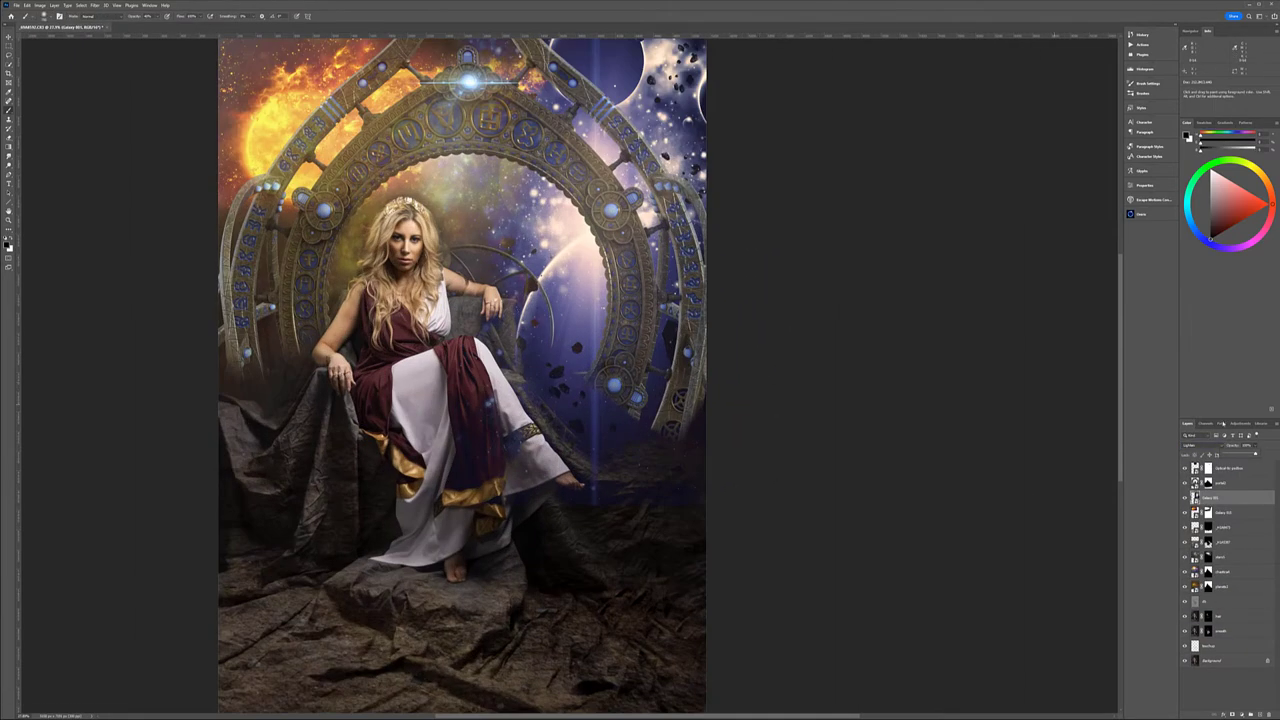
{"action": "key", "text": "d"}
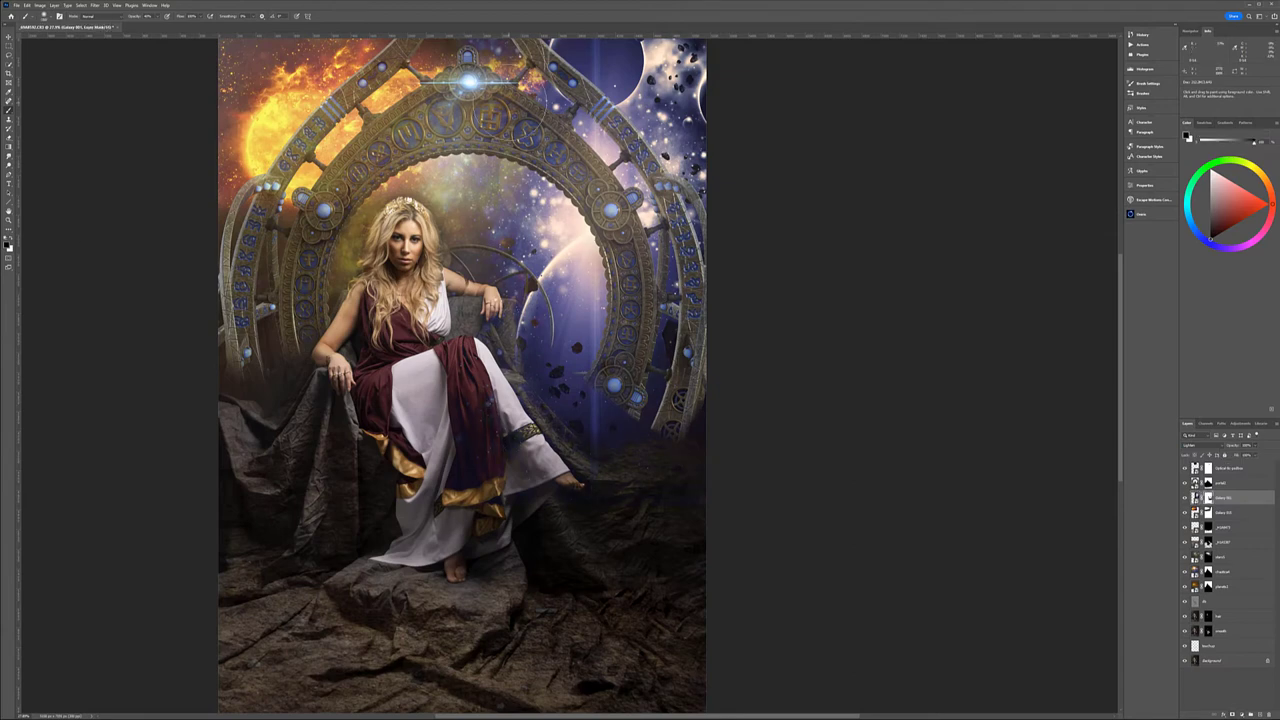
{"action": "scroll", "coordinate": [700, 466], "scroll_direction": "down", "scroll_amount": 3}
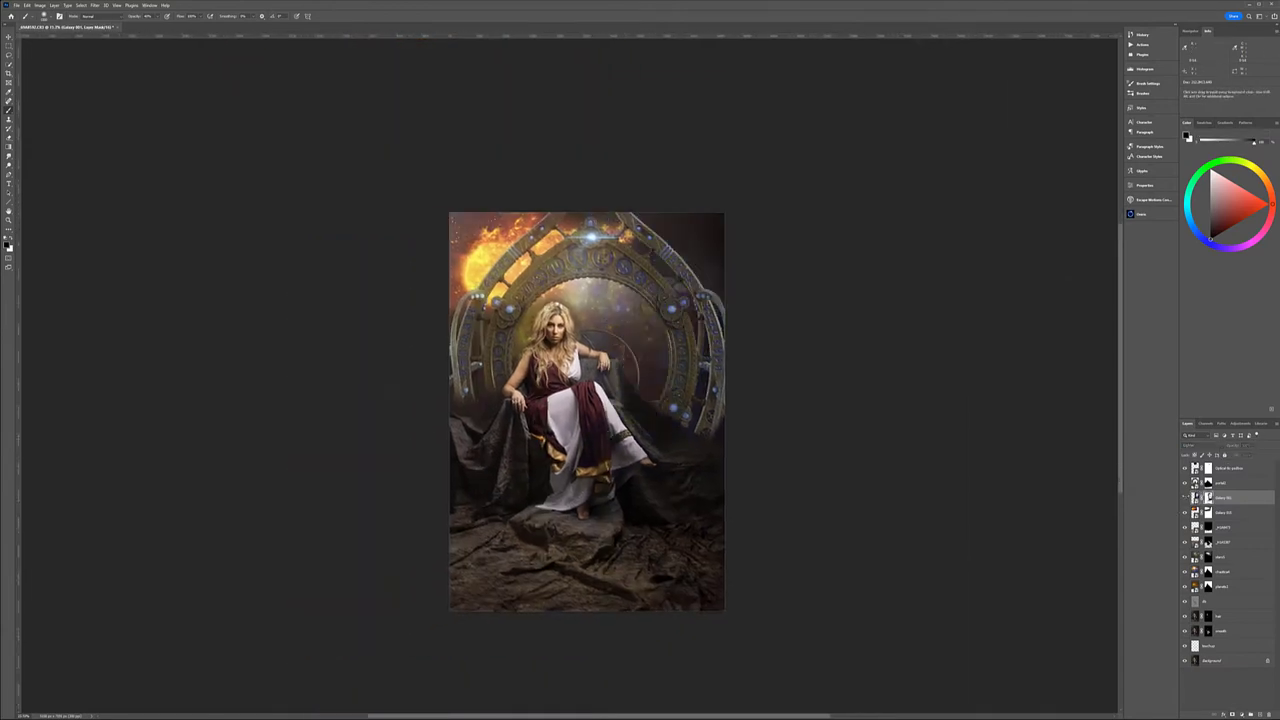
{"action": "left_click", "coordinate": [1197, 444]}
{"action": "left_click", "coordinate": [1205, 530]}
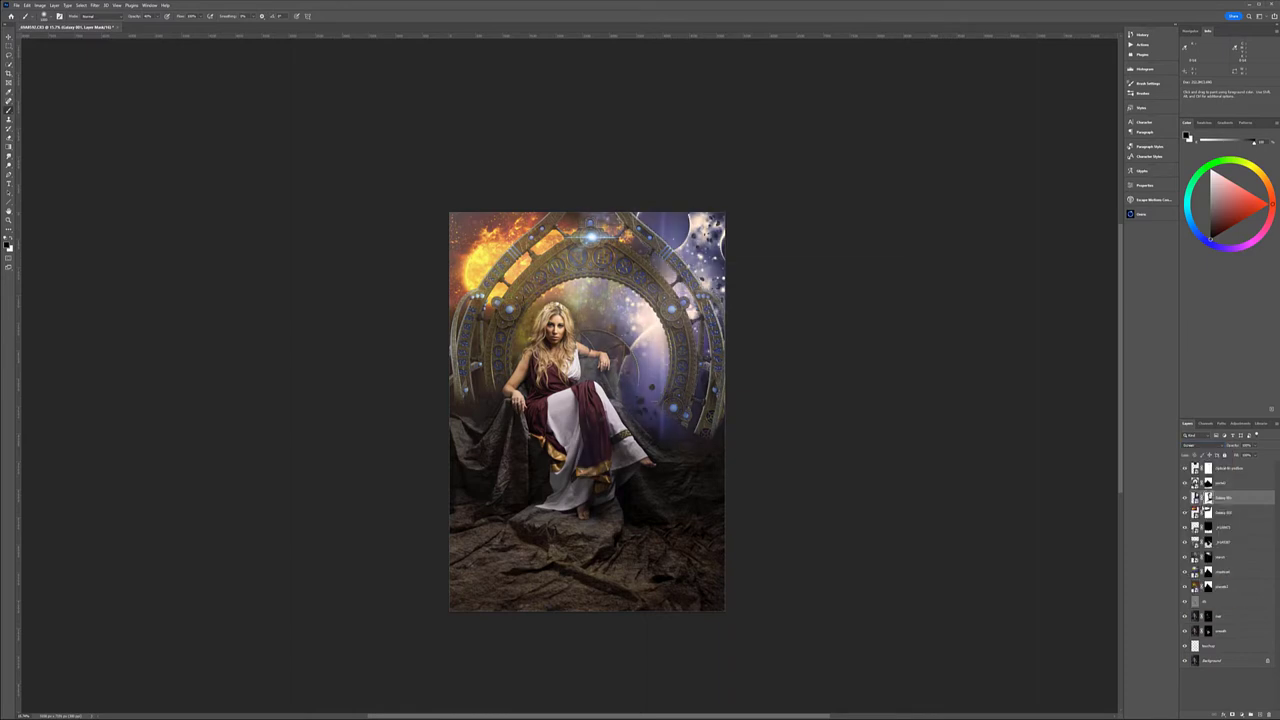
{"action": "left_click_drag", "start_coordinate": [1245, 455], "coordinate": [1234, 455]}
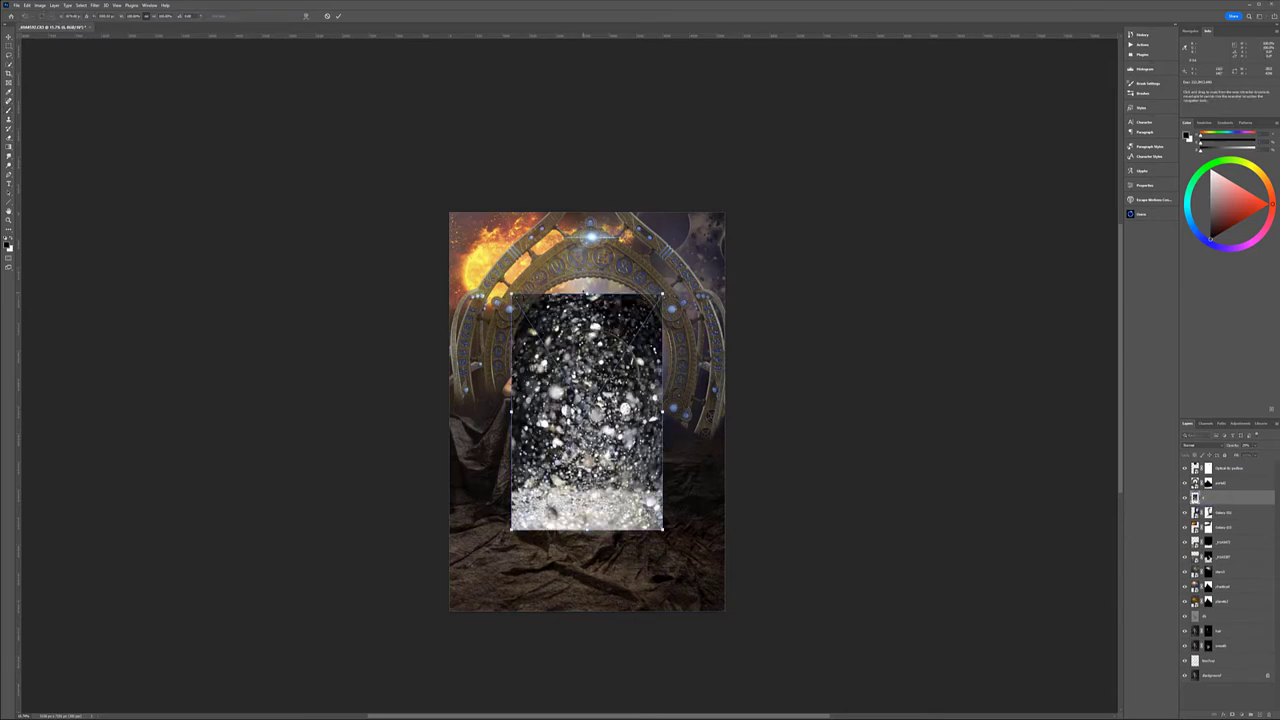
- Preview the sparkle layer with a trial blend mode, then discard the overlay
{"action": "left_click", "coordinate": [1197, 444]}
{"action": "left_click", "coordinate": [1185, 536]}
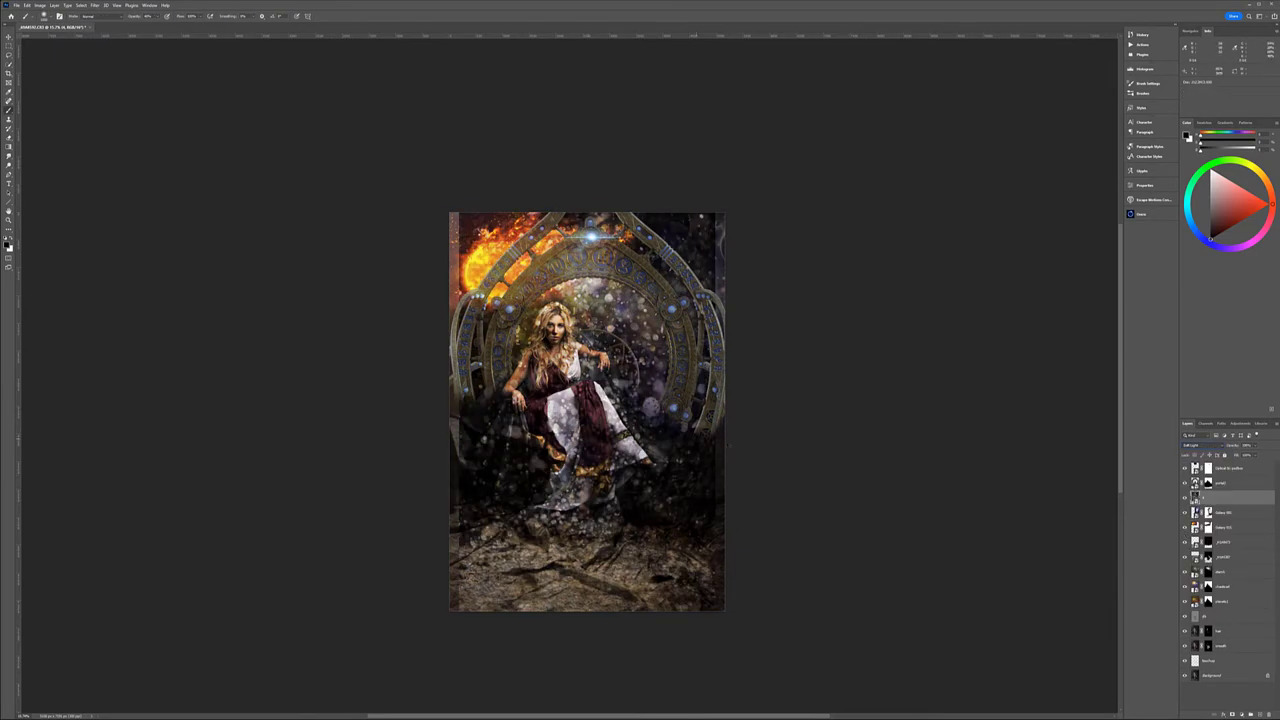
{"action": "key", "text": "ctrl+t"}
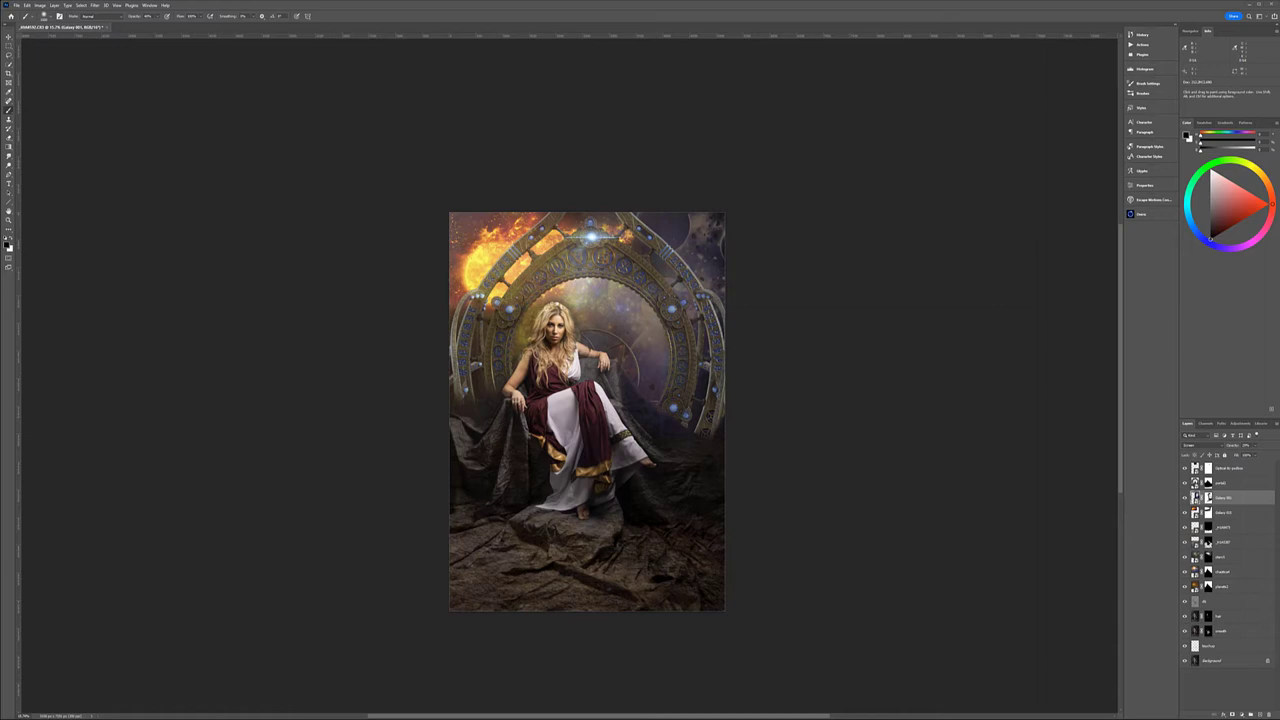
- Shrink the Circle Flame 01 ring to halo size, move it to the top, and set it to Screen
{"action": "left_click_drag", "start_coordinate": [690, 230], "coordinate": [612, 258]}
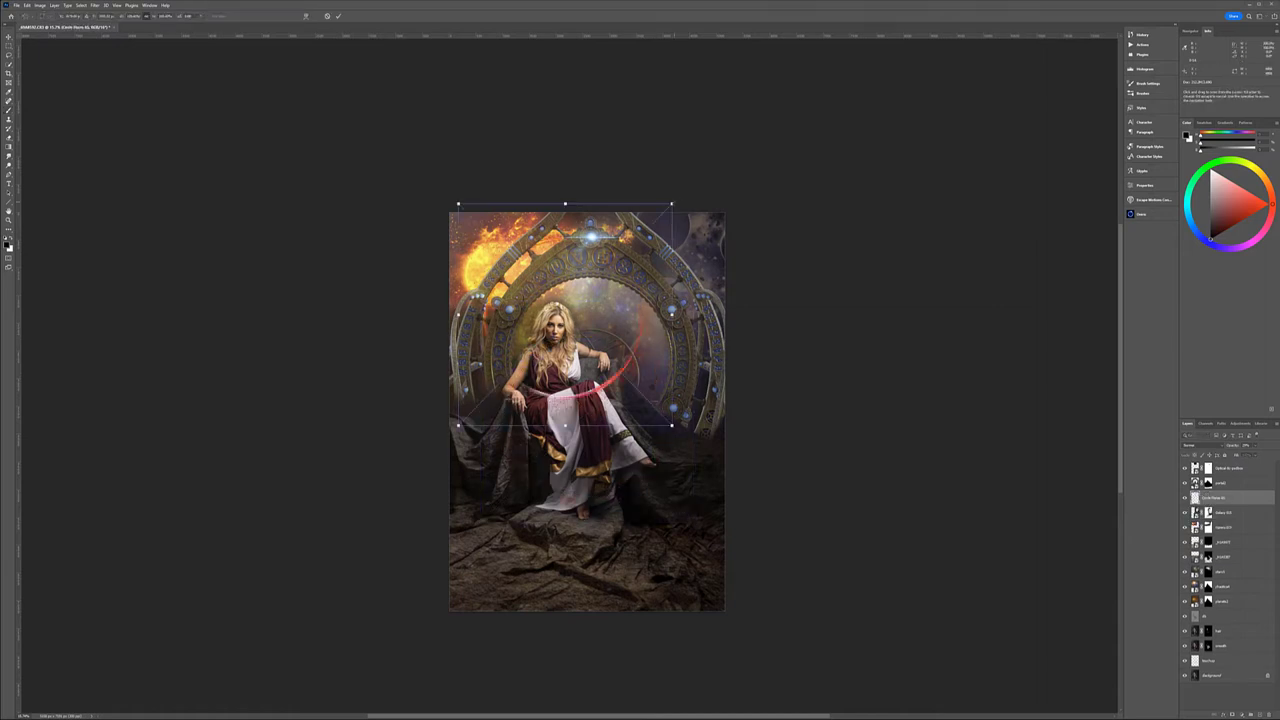
{"action": "key", "text": "Return"}
{"action": "key", "text": "ctrl+shift+bracketright"}
{"action": "left_click", "coordinate": [1190, 445]}
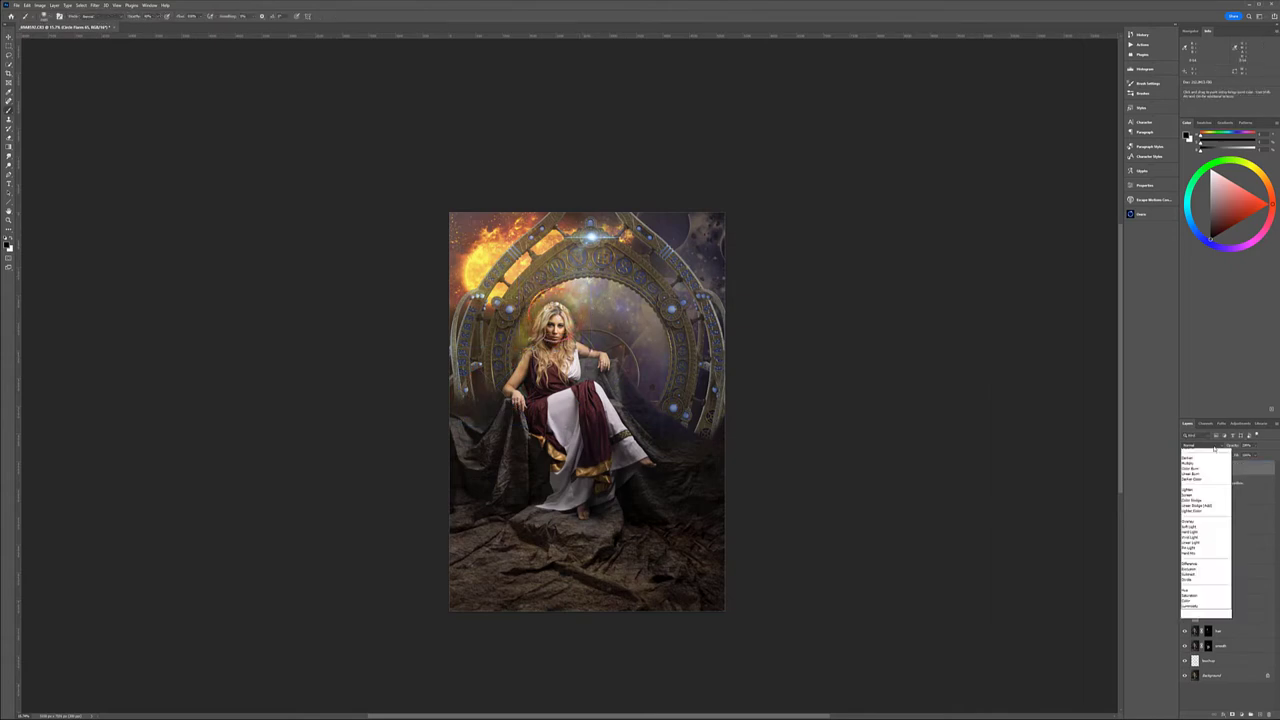
{"action": "left_click", "coordinate": [1200, 497]}
- Rotate the flame ring so it frames her head
{"action": "scroll", "coordinate": [560, 300], "scroll_direction": "up", "scroll_amount": 5, "text": "alt"}
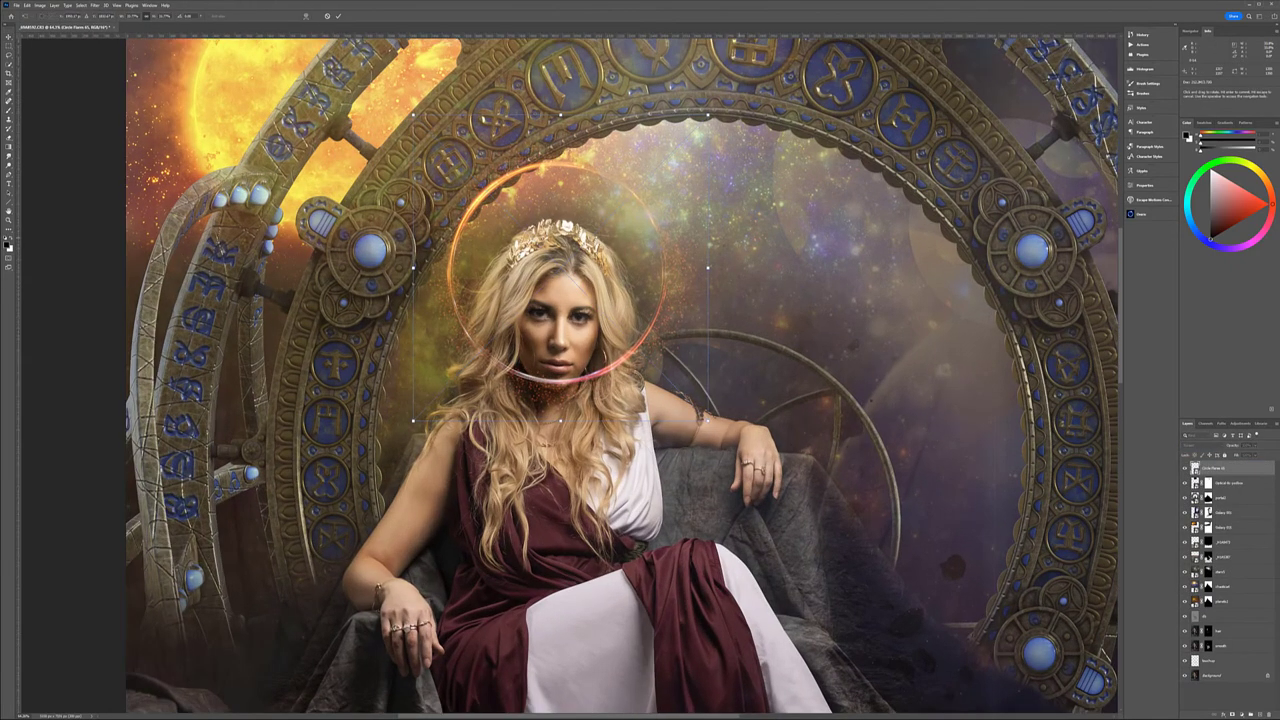
{"action": "key", "text": "ctrl+t"}
{"action": "mouse_move", "coordinate": [730, 175]}
{"action": "left_mouse_down"}
{"action": "mouse_move", "coordinate": [747, 203]}
{"action": "mouse_move", "coordinate": [745, 245]}
{"action": "left_mouse_up"}
{"action": "key", "text": "Return"}
- Mask the halo's lower part at her chin and create a 50% grey Soft Light layer
{"action": "left_click", "coordinate": [1231, 713]}
{"action": "key", "text": "b"}
{"action": "left_click_drag", "start_coordinate": [495, 355], "coordinate": [570, 392]}
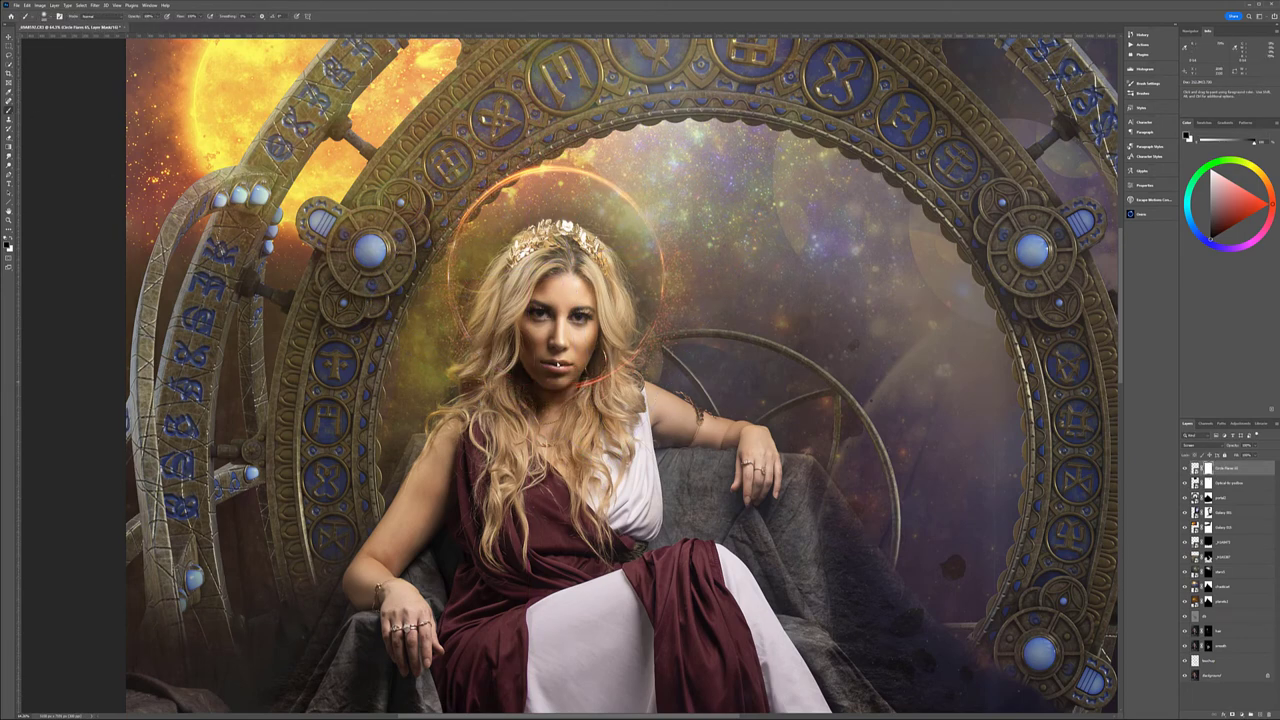
{"action": "scroll", "coordinate": [560, 400], "scroll_direction": "down", "scroll_amount": 5, "text": "alt"}
{"action": "scroll", "coordinate": [560, 400], "scroll_direction": "up", "scroll_amount": 2, "text": "alt"}
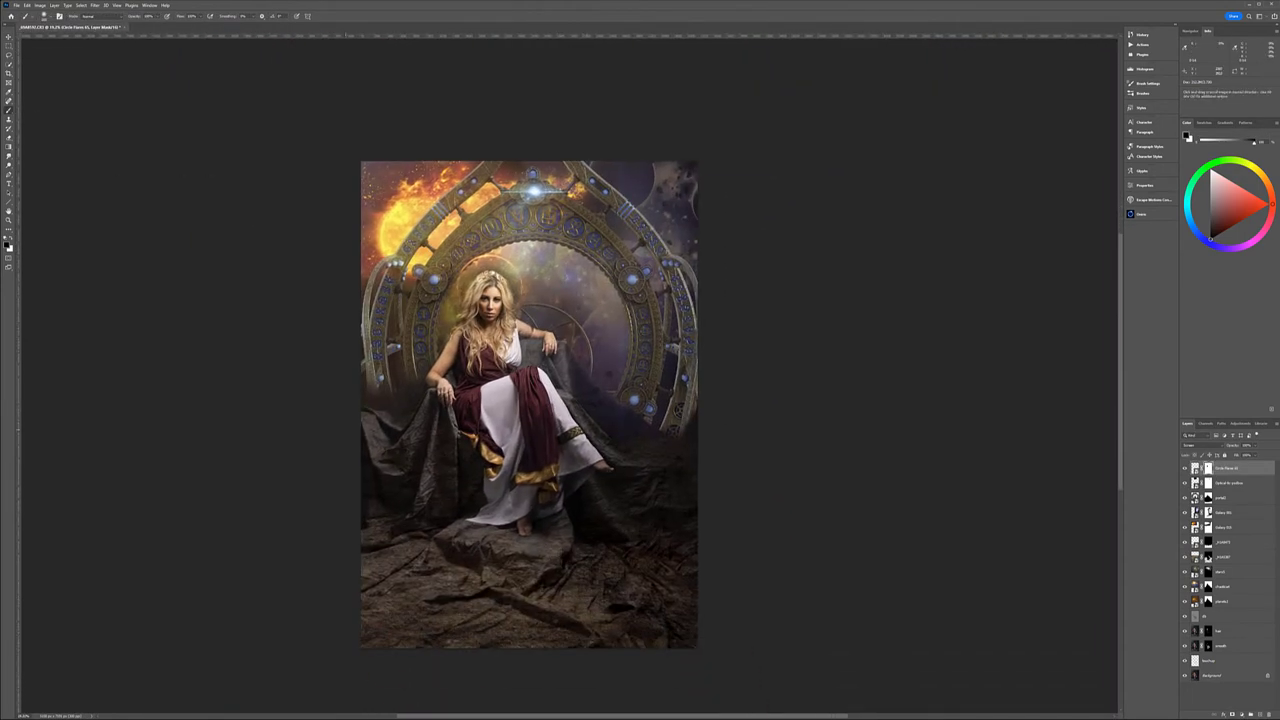
{"action": "key", "text": "ctrl+shift+n"}
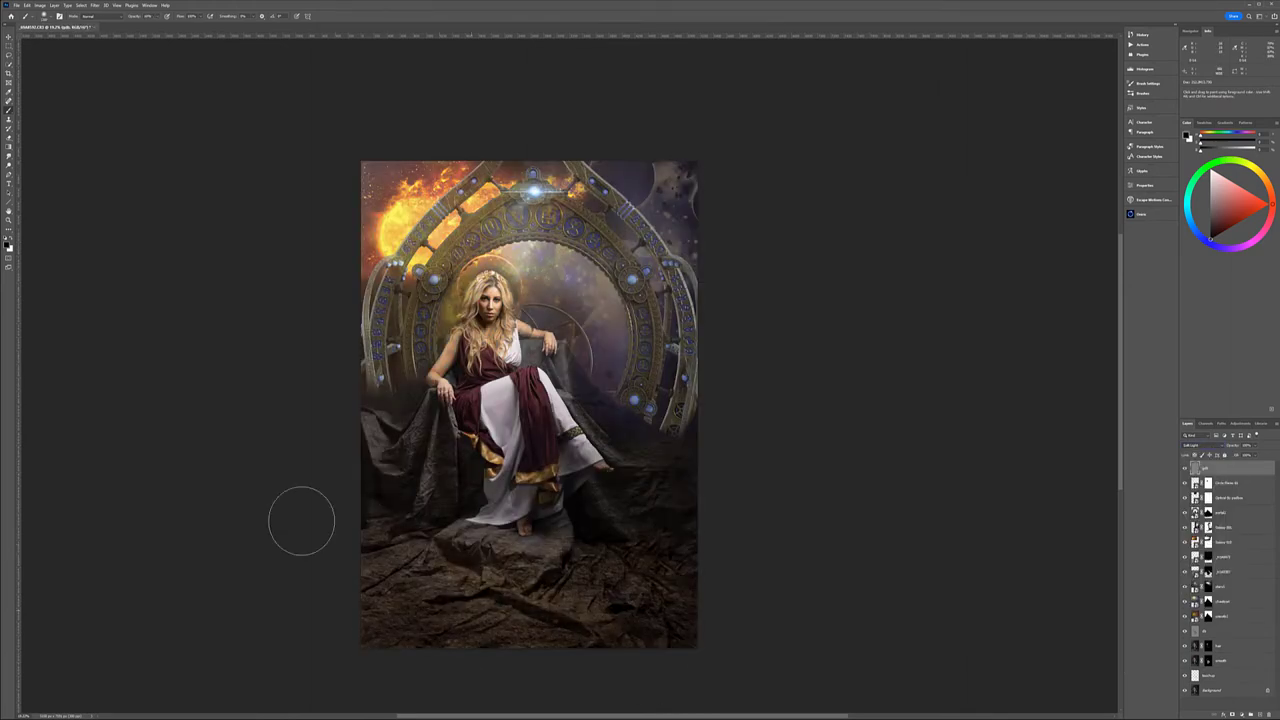
- On the grey layer, paint white above her head and darken the top-left edge
{"action": "key", "text": "x"}
{"action": "left_click_drag", "start_coordinate": [560, 205], "coordinate": [500, 220]}
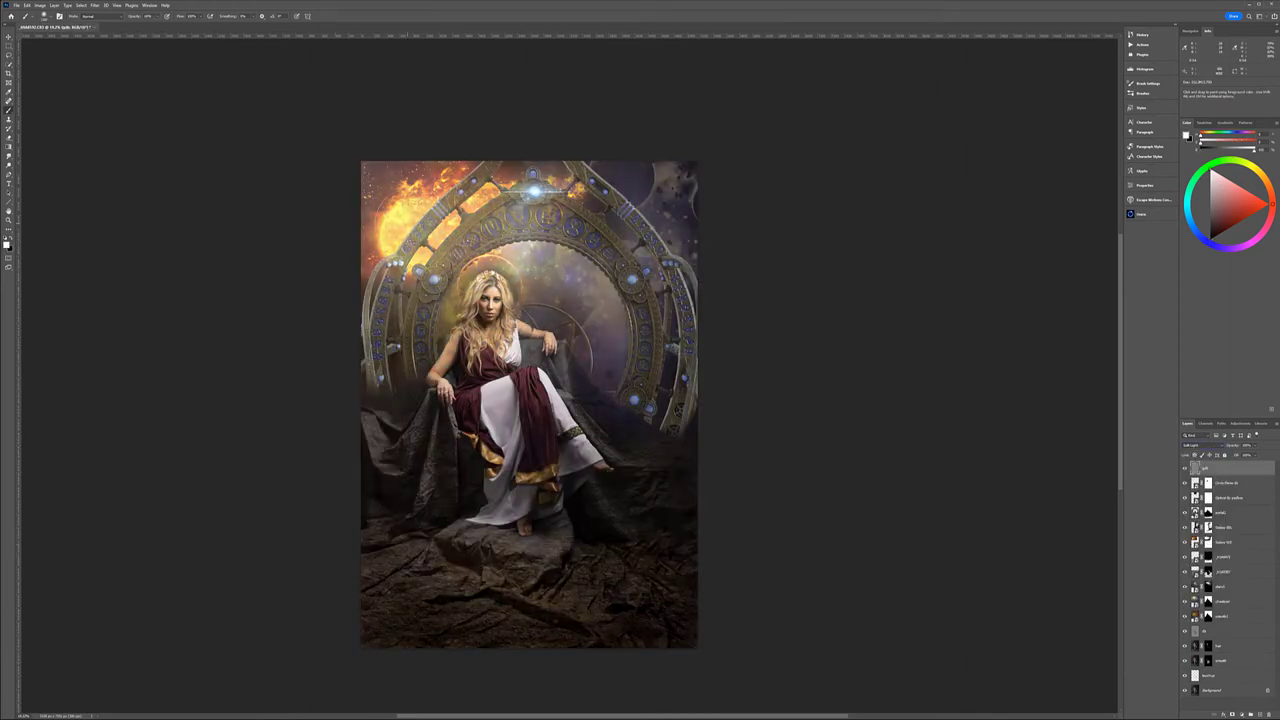
{"action": "left_click_drag", "start_coordinate": [385, 151], "coordinate": [376, 250]}
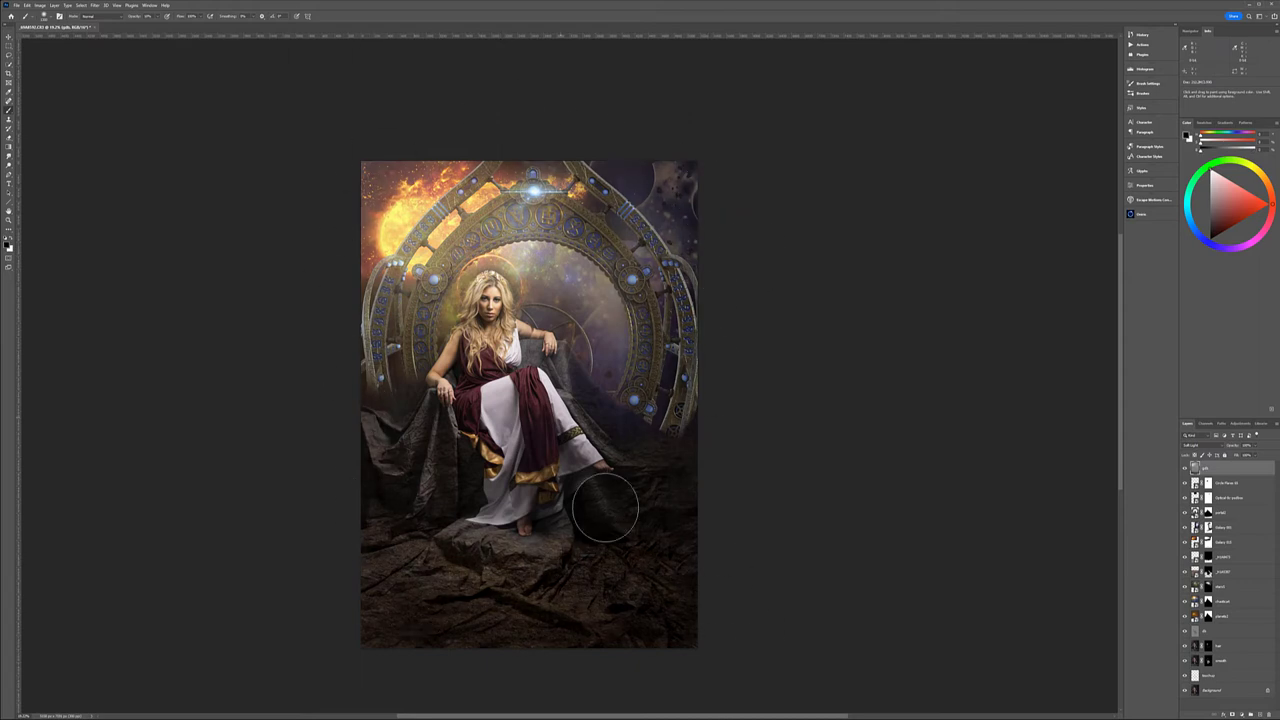
{"action": "key", "text": "x"}
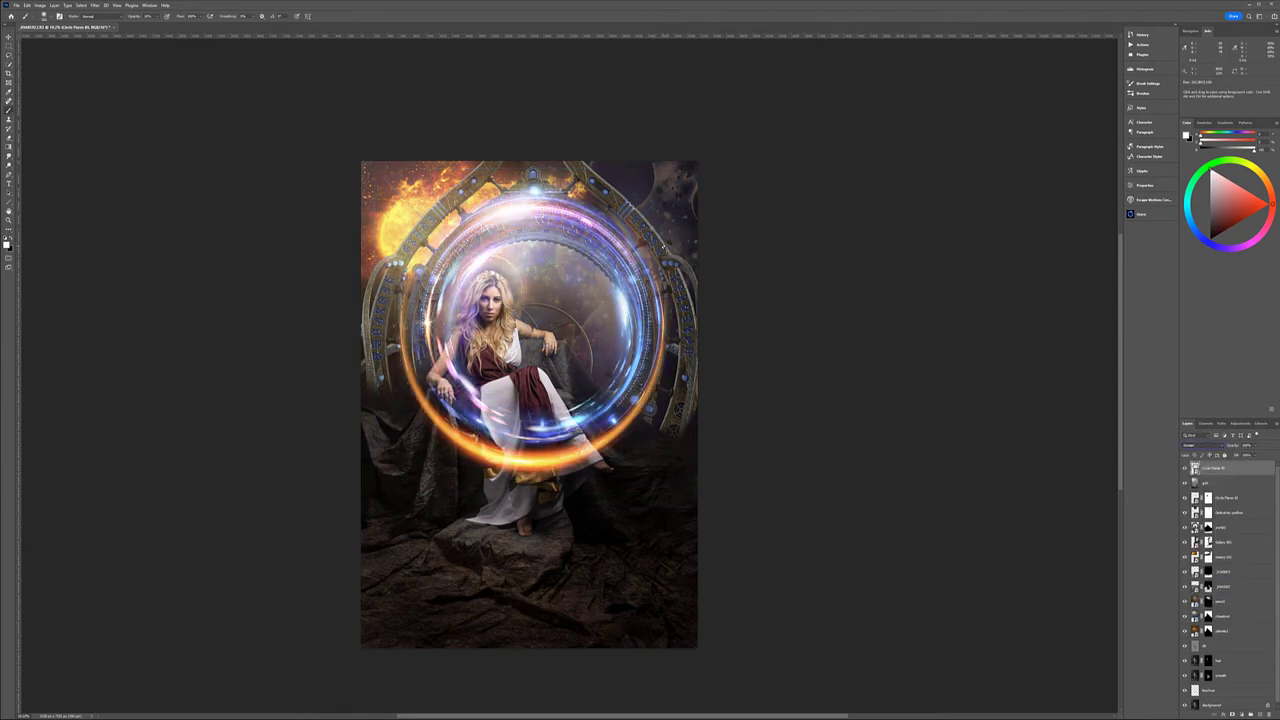
- Commit the blue-orange ring, lower it in the stack, and mask it off her arm and leg
{"action": "key", "text": "Return"}
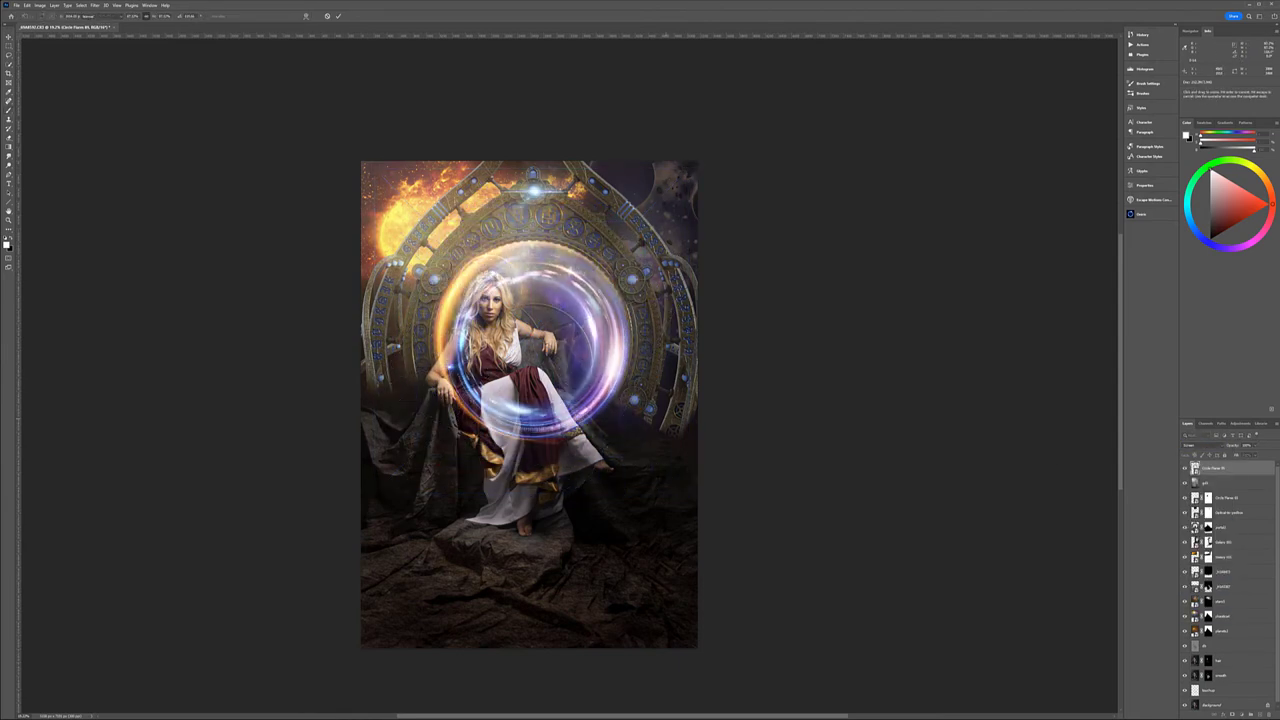
{"action": "left_click_drag", "start_coordinate": [1215, 467], "coordinate": [1229, 530]}
{"action": "left_click", "coordinate": [1240, 713]}
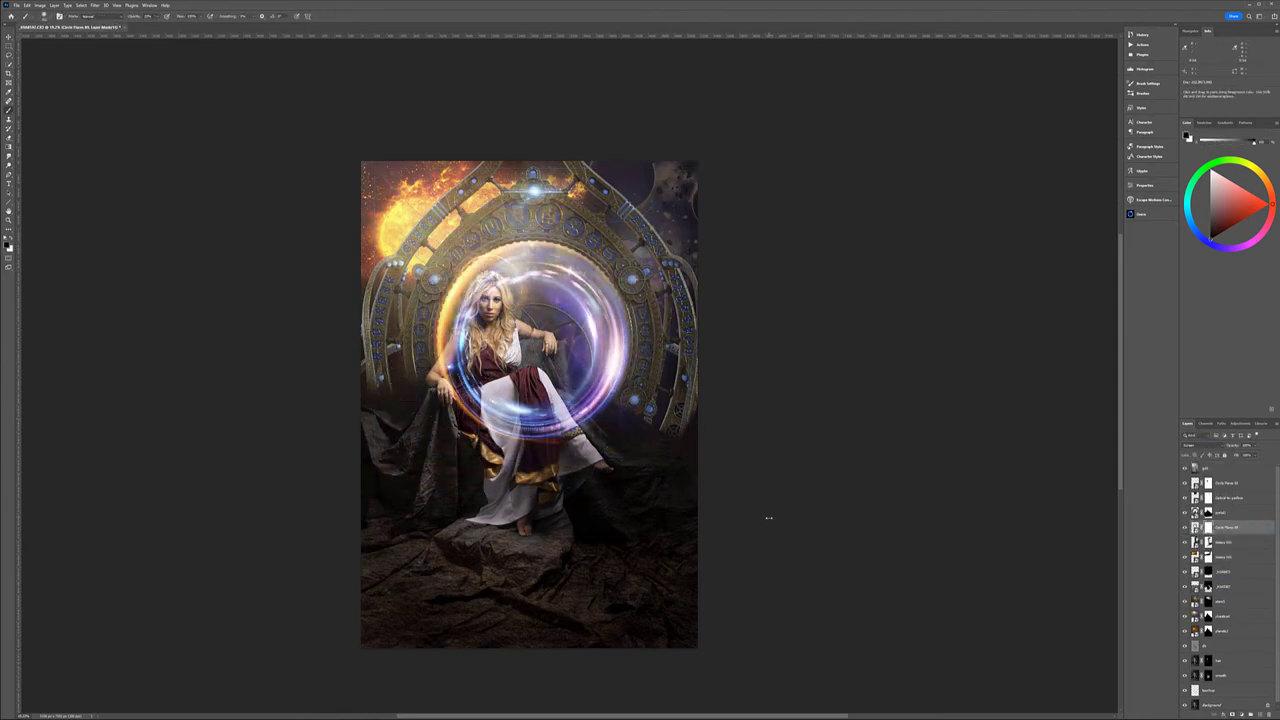
{"action": "scroll", "coordinate": [470, 365], "scroll_direction": "up", "scroll_amount": 4}
{"action": "mouse_move", "coordinate": [430, 240]}
{"action": "left_mouse_down"}
{"action": "mouse_move", "coordinate": [710, 518]}
{"action": "mouse_move", "coordinate": [900, 420]}
{"action": "left_mouse_up"}
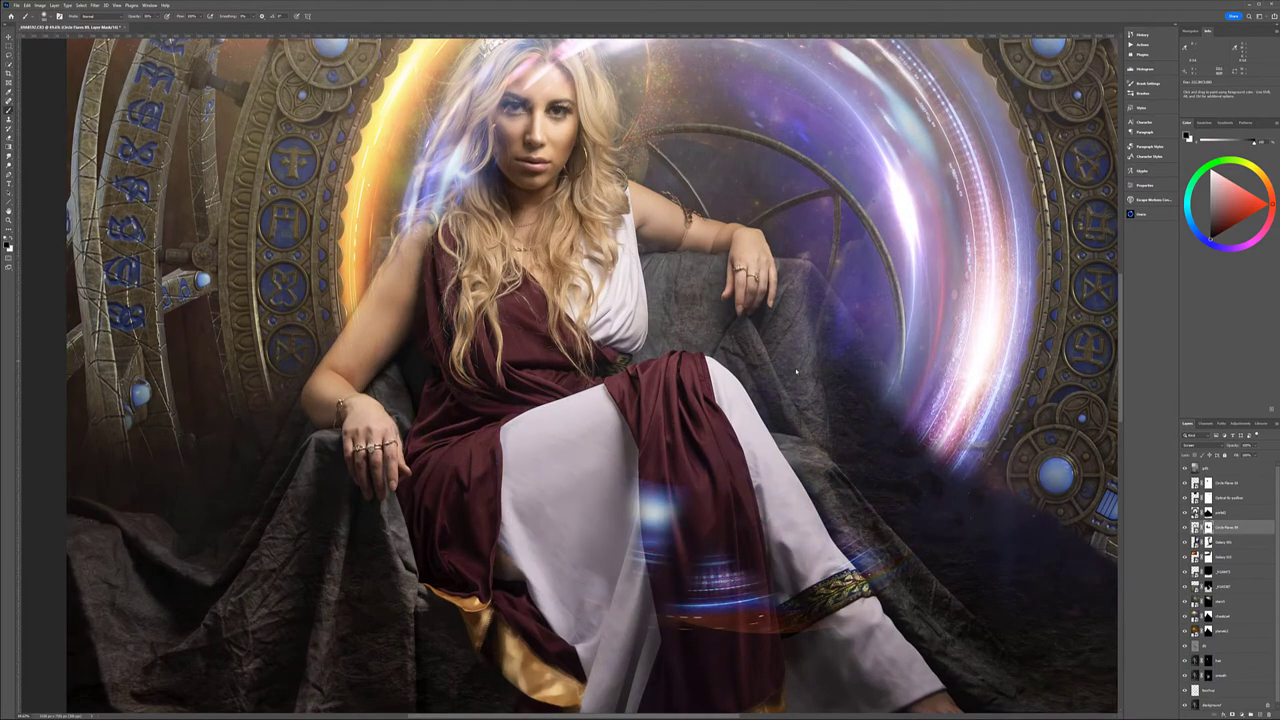
{"action": "left_click_drag", "start_coordinate": [900, 465], "coordinate": [640, 520]}
{"action": "left_click_drag", "start_coordinate": [860, 570], "coordinate": [780, 625]}
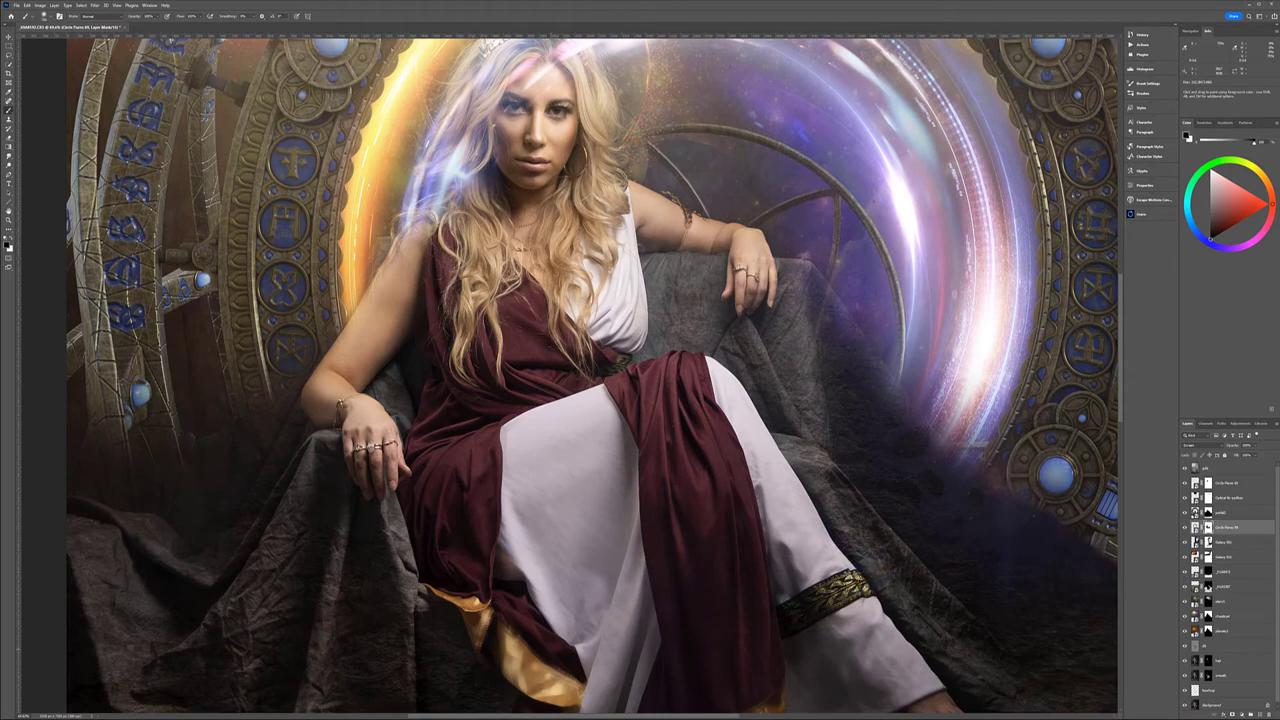
- Fade the bluish streaks over her hair with a smaller brush and add a new top layer
{"action": "key", "text": "bracketleft"}
{"action": "key", "text": "bracketleft"}
{"action": "key", "text": "bracketleft"}
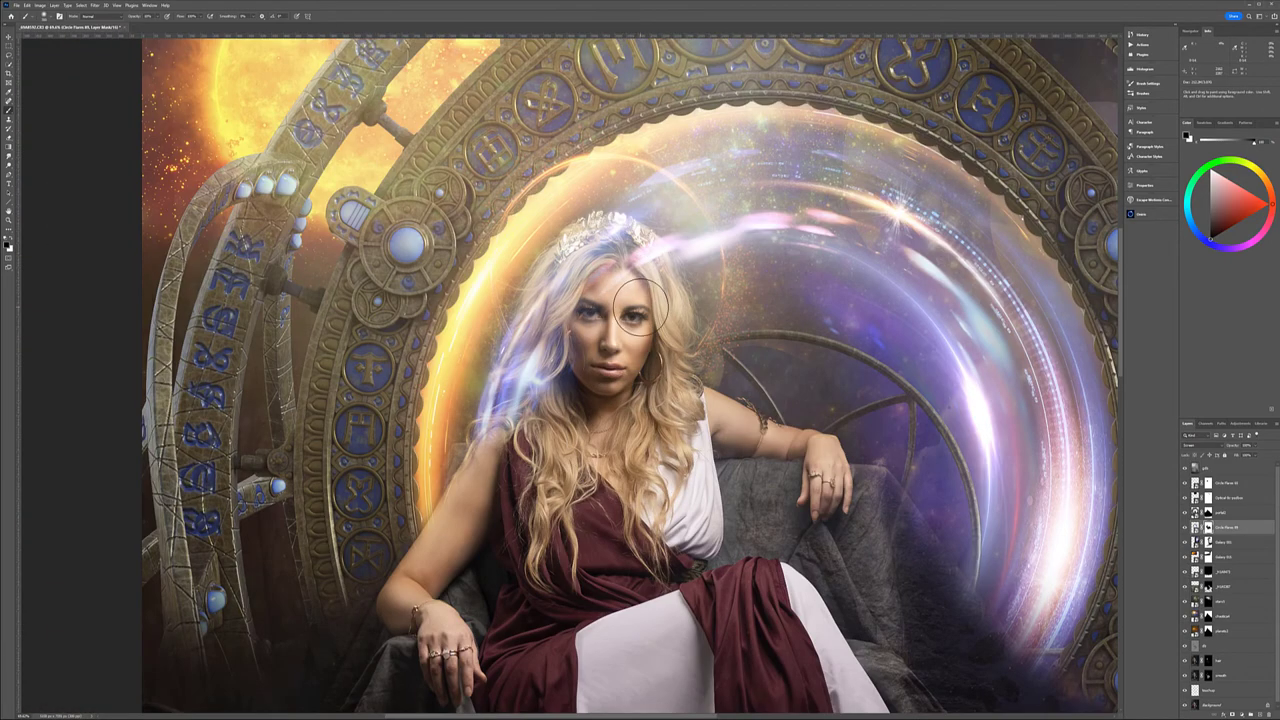
{"action": "left_click_drag", "start_coordinate": [540, 345], "coordinate": [495, 455]}
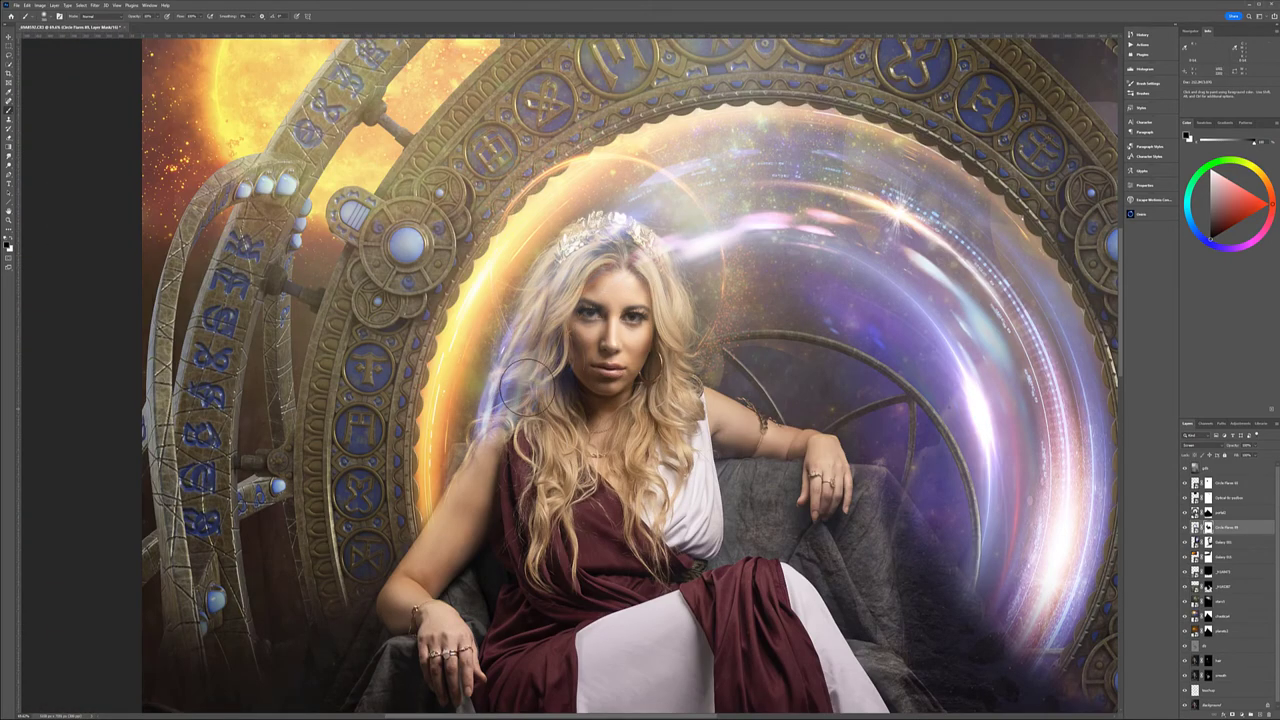
{"action": "key", "text": "ctrl+minus"}
{"action": "key", "text": "ctrl+minus"}
{"action": "key", "text": "ctrl+minus"}
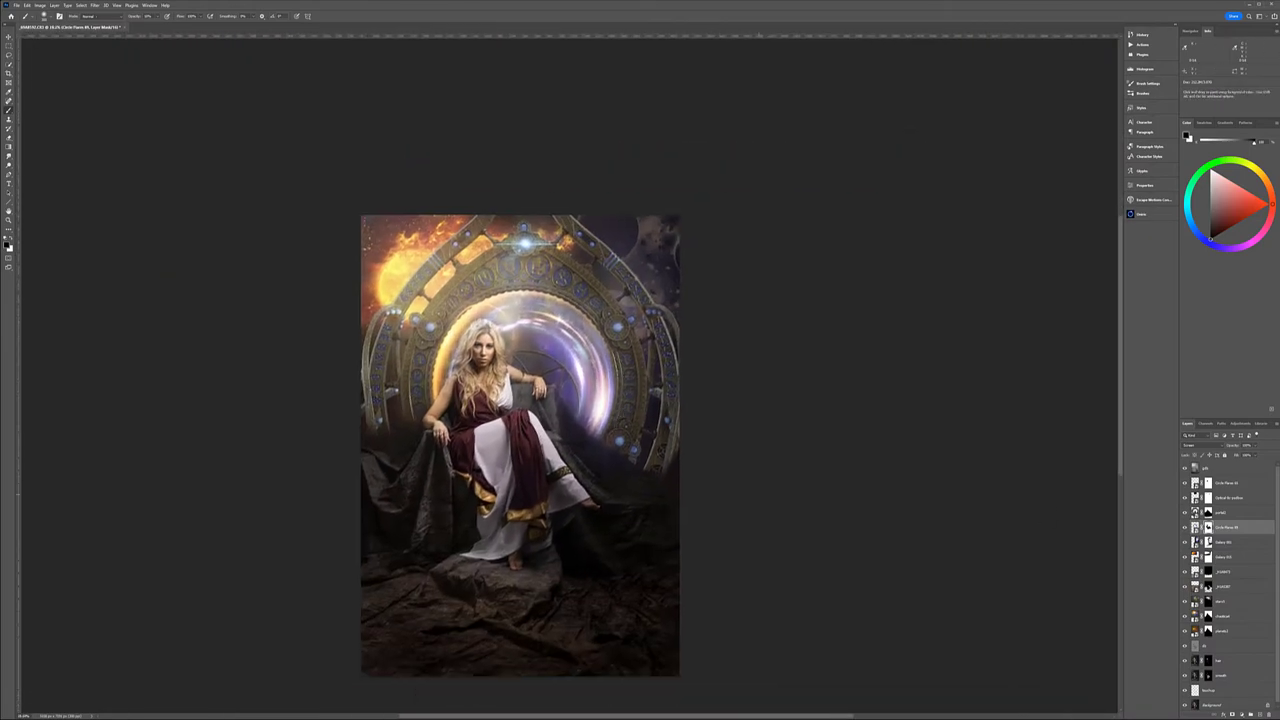
{"action": "key", "text": "ctrl+shift+alt+n"}
- Paint a soft white glow right of her knee and pick dark orange and pale yellow colours
{"action": "right_click", "coordinate": [687, 418]}
{"action": "key", "text": "Escape"}
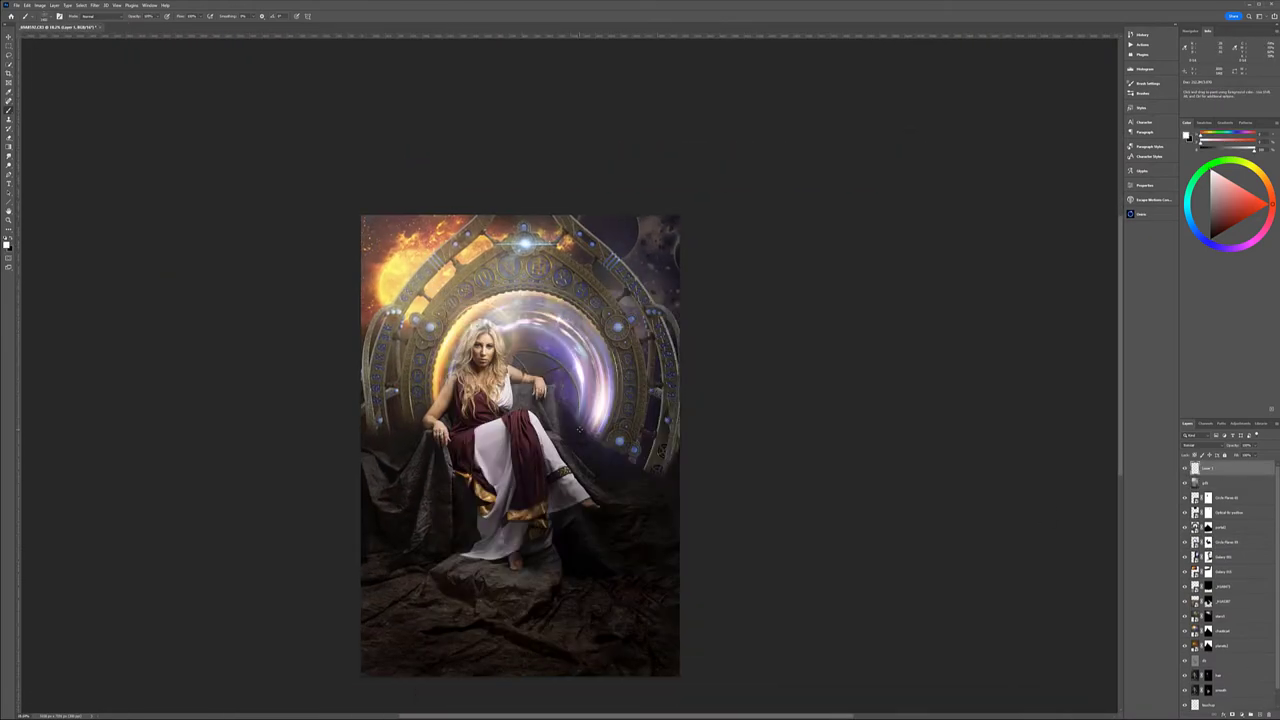
{"action": "left_click_drag", "start_coordinate": [579, 429], "coordinate": [640, 455]}
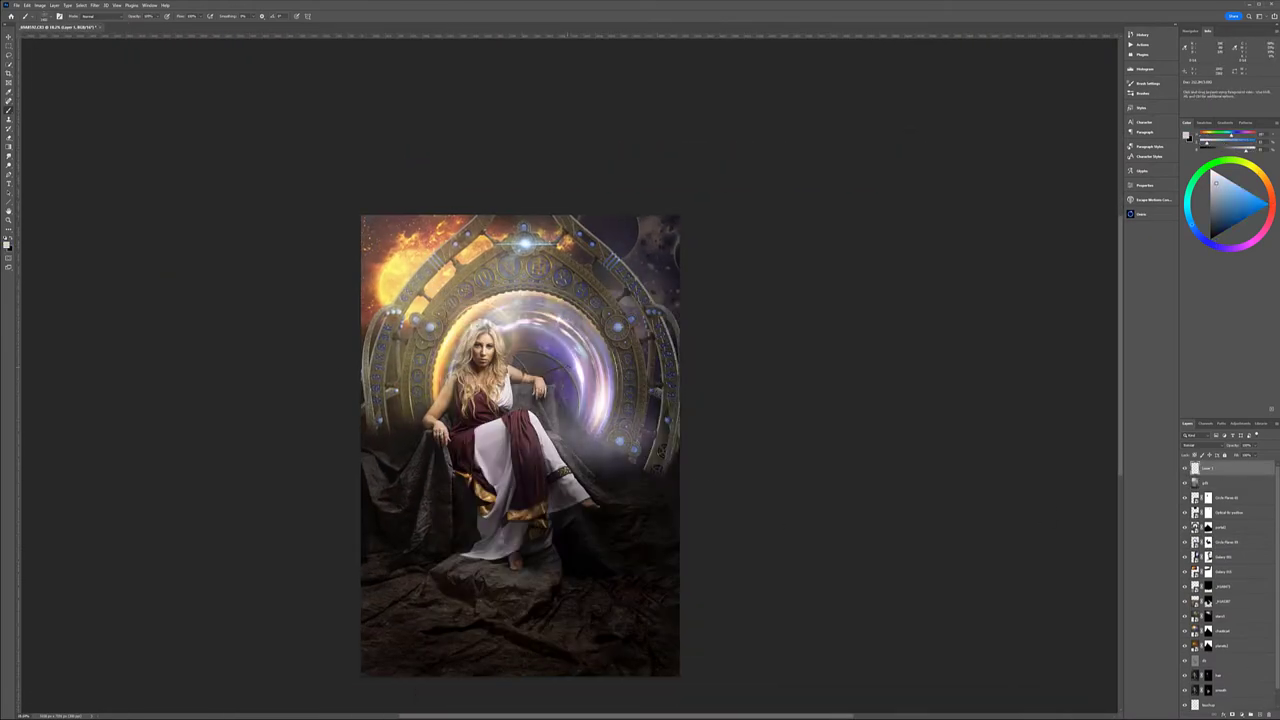
{"action": "left_click", "coordinate": [670, 536], "text": "alt"}
{"action": "left_click", "coordinate": [398, 430], "text": "alt"}
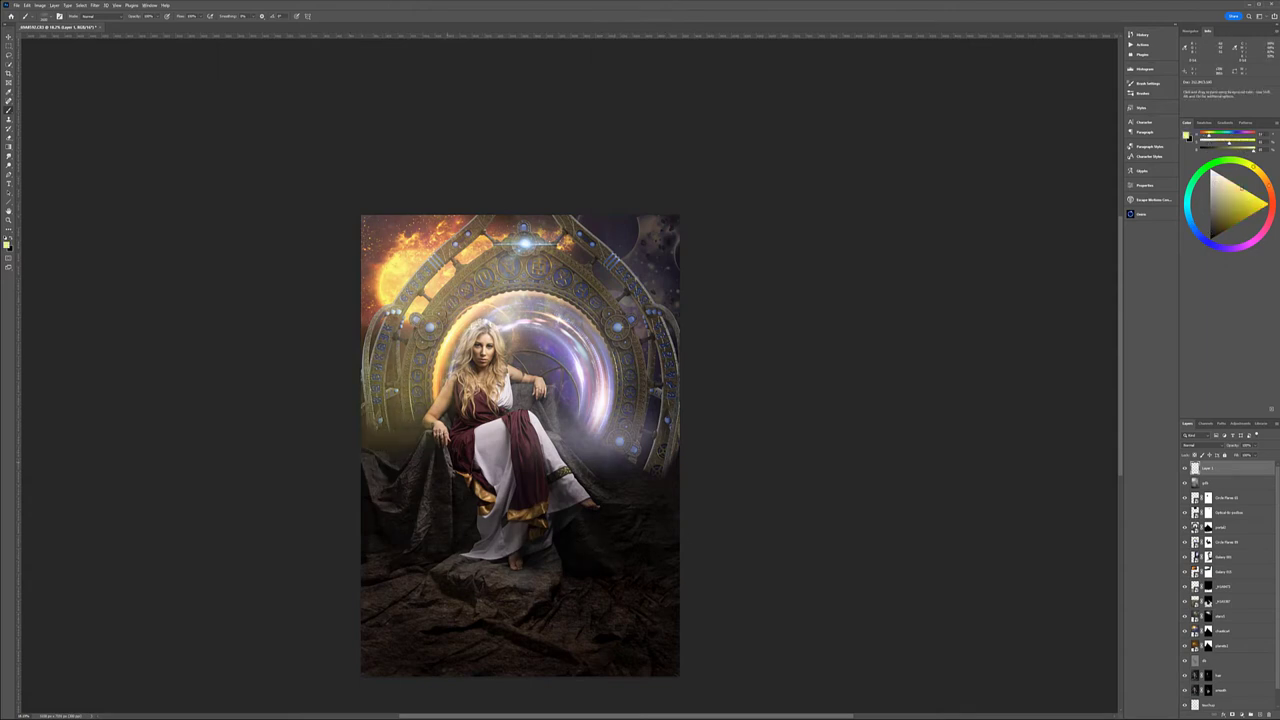
- Paint soft blue, orange and yellow light beside her and open the Glow plugin panel
{"action": "right_click", "coordinate": [418, 368]}
{"action": "key", "text": "Escape"}
{"action": "left_click", "coordinate": [560, 380], "text": "alt"}
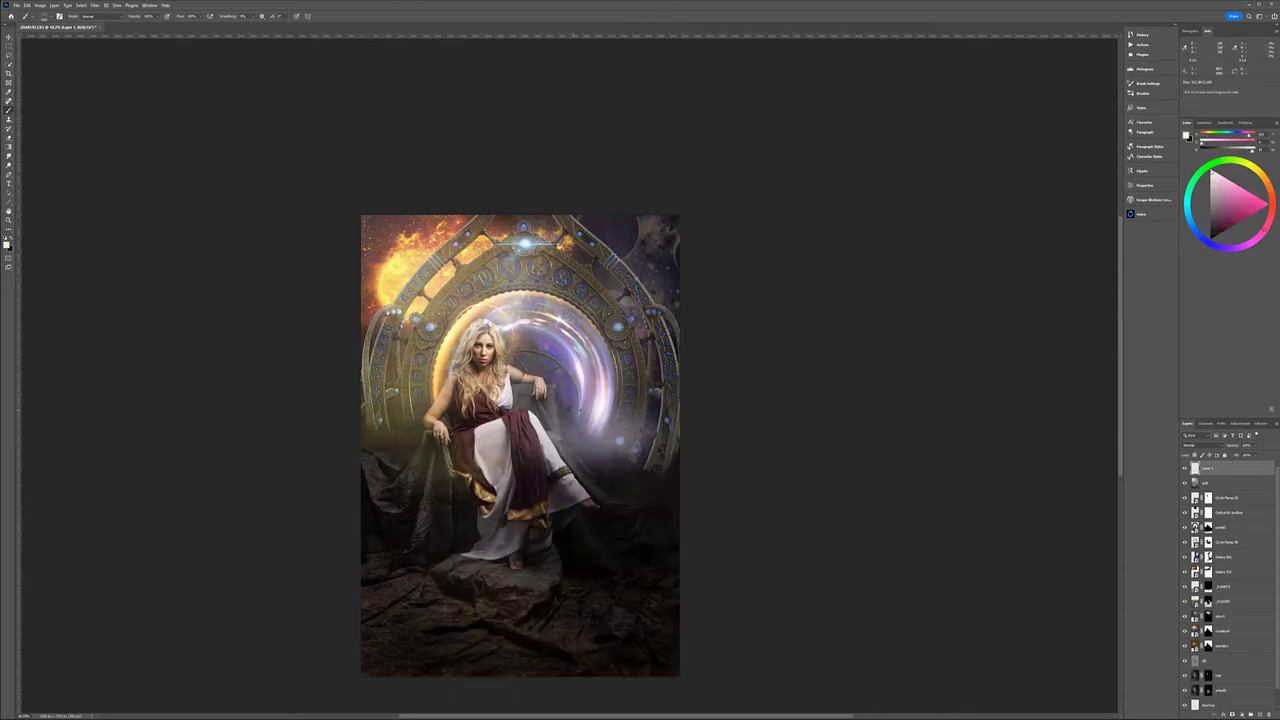
{"action": "left_click_drag", "start_coordinate": [560, 402], "coordinate": [640, 455]}
{"action": "left_click", "coordinate": [613, 556], "text": "alt"}
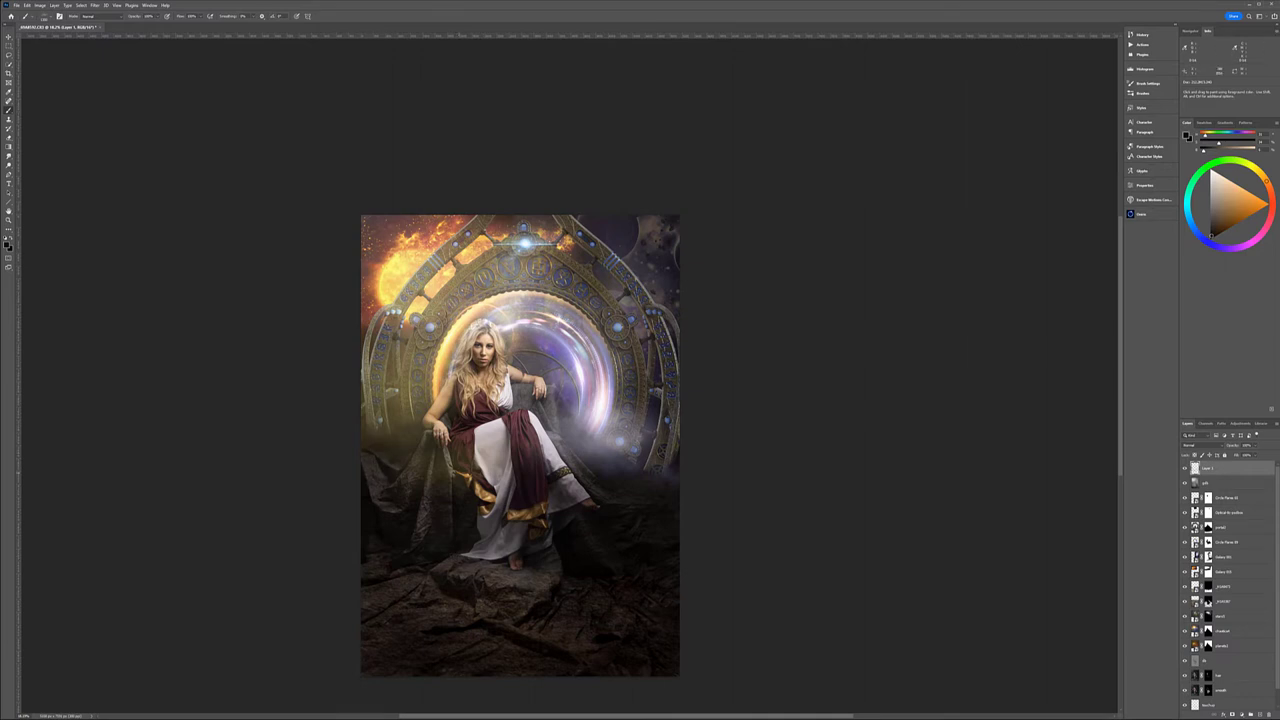
{"action": "left_click", "coordinate": [428, 351], "text": "alt"}
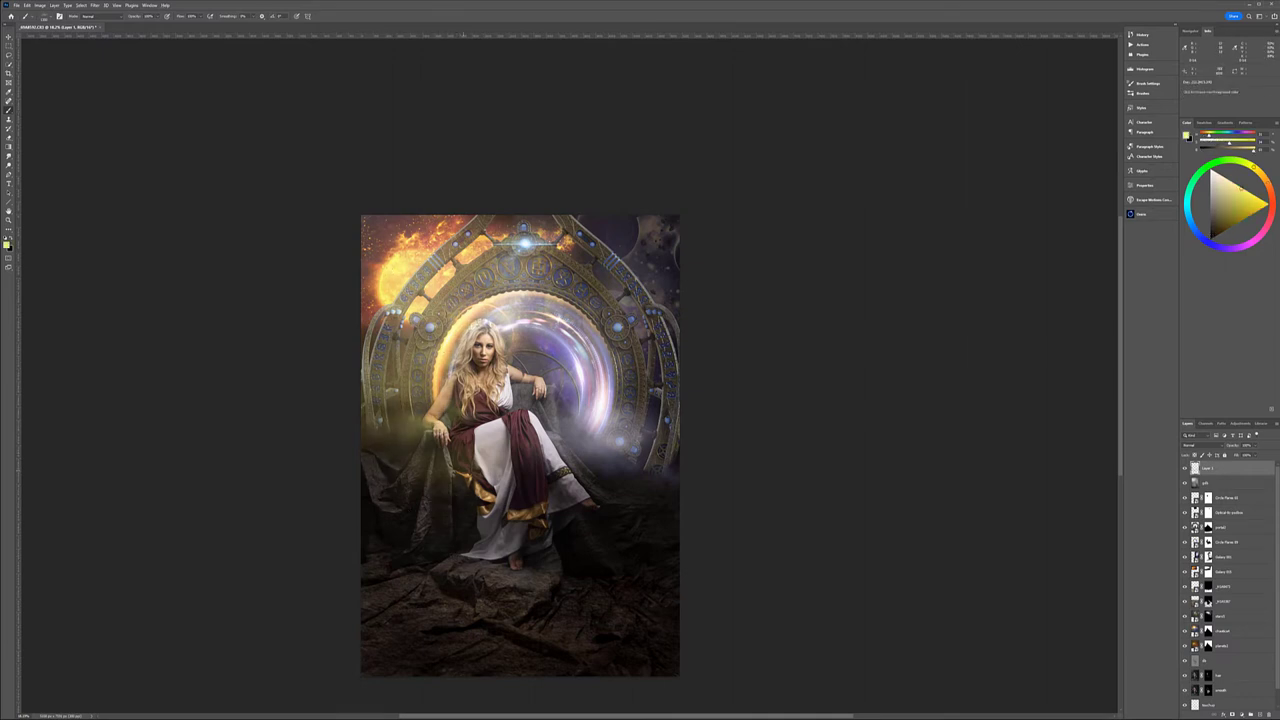
{"action": "left_click", "coordinate": [420, 553], "text": "alt"}
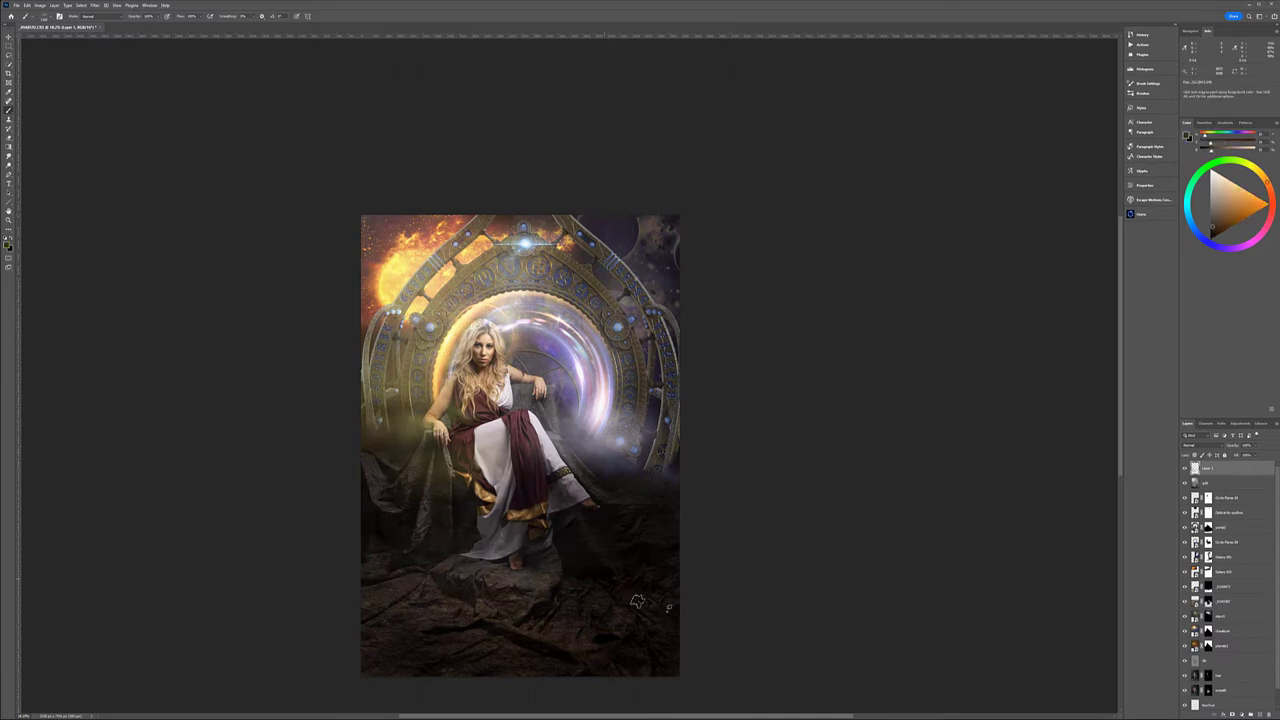
{"action": "left_click", "coordinate": [1131, 215]}
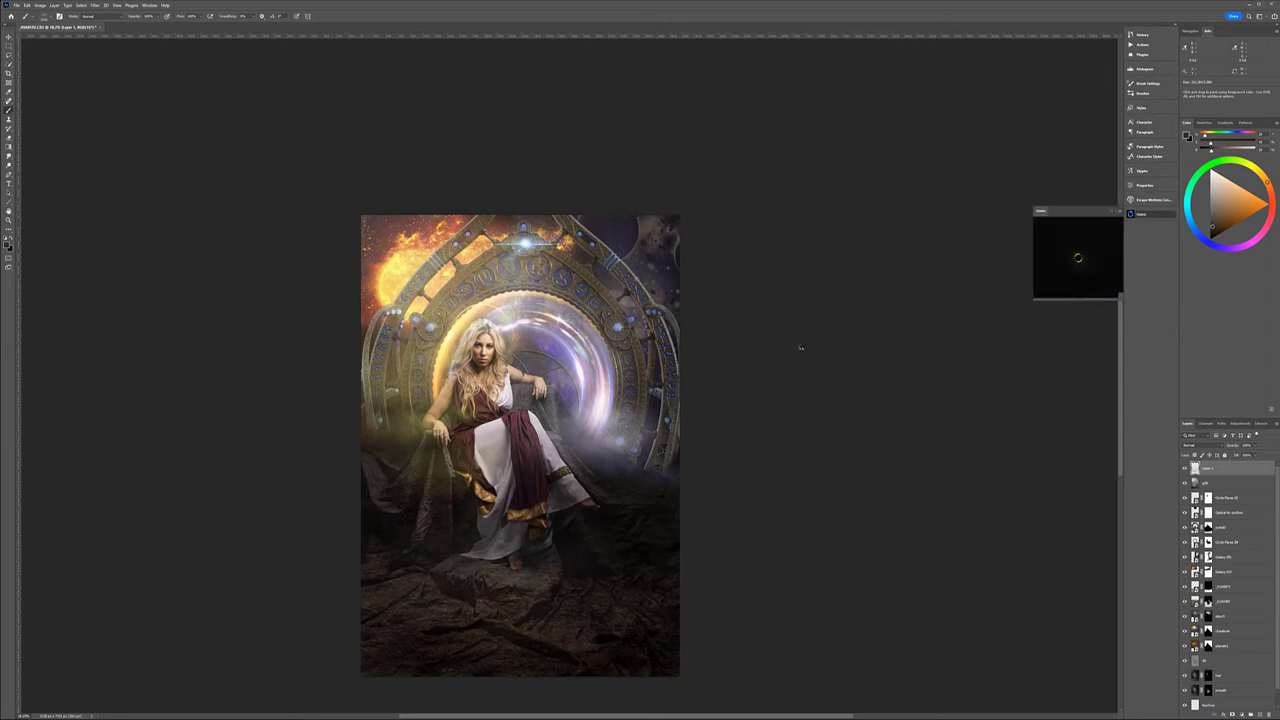
- On a new top layer, mask the sun and upper-left arch in the plugin to generate a golden glow
{"action": "key", "text": "ctrl+shift+alt+n"}
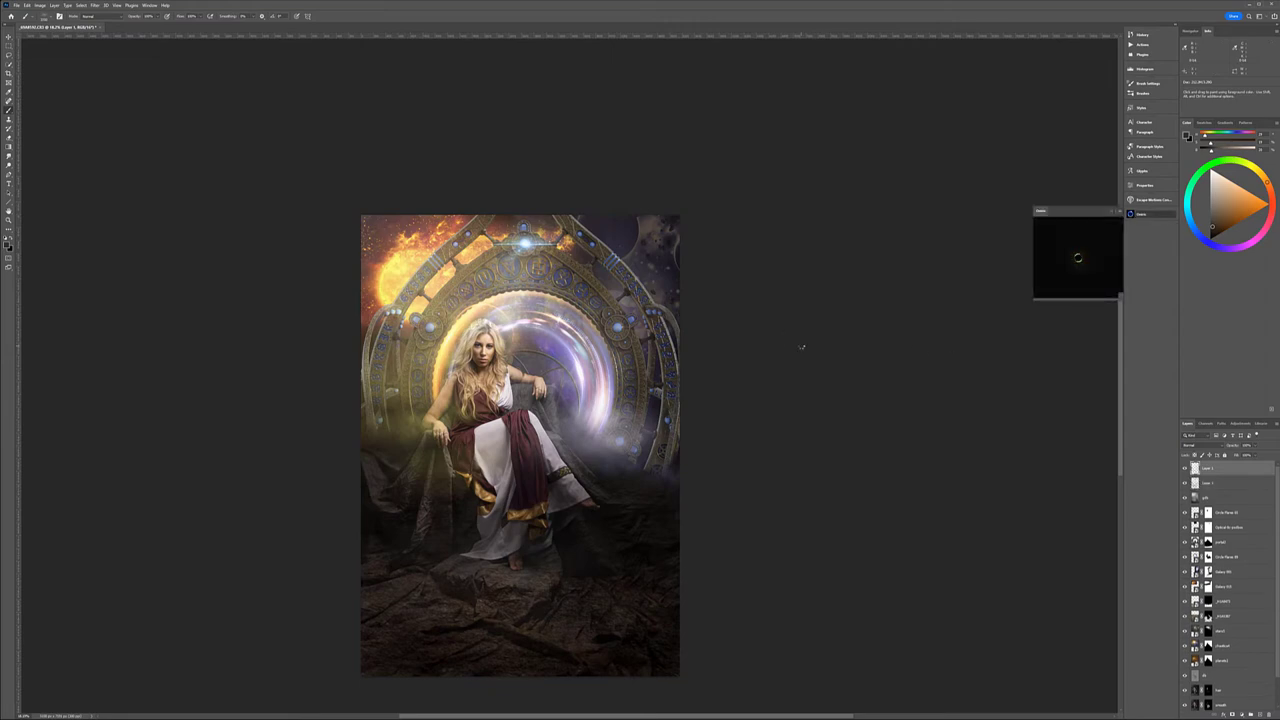
{"action": "key", "text": "ctrl+0"}
{"action": "key", "text": "f"}
{"action": "key", "text": "f"}
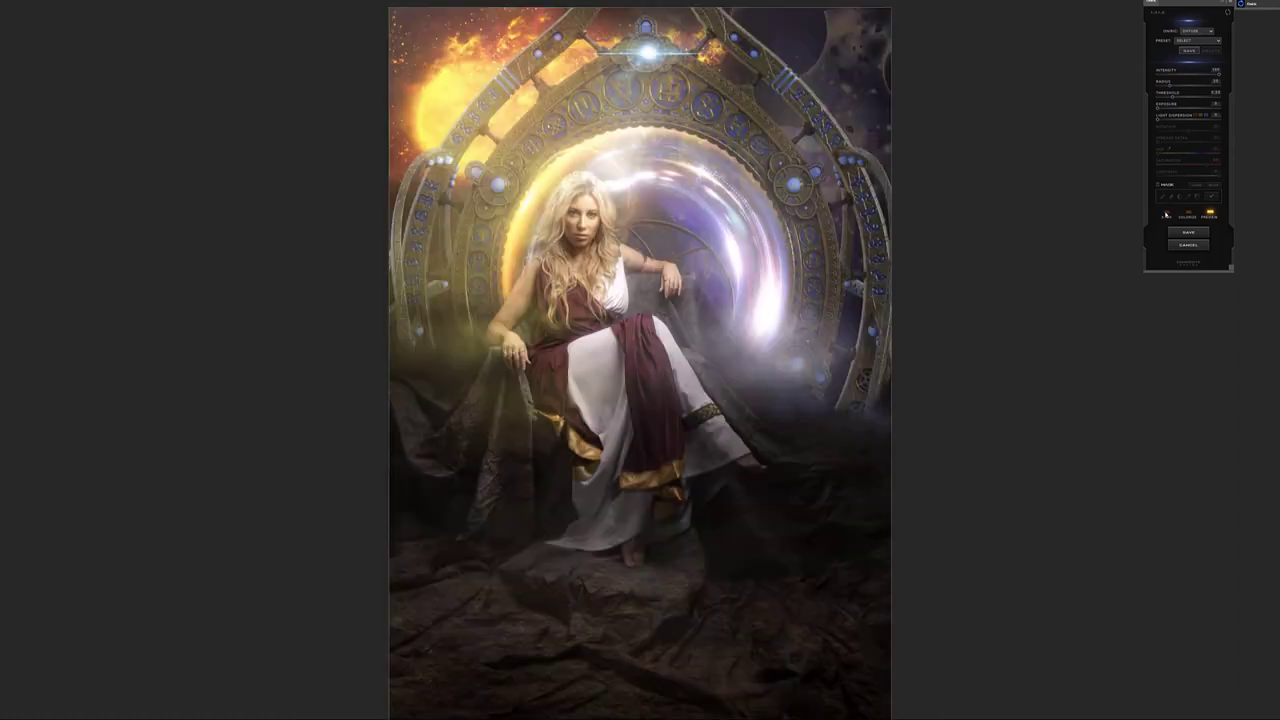
{"action": "left_click", "coordinate": [1157, 184]}
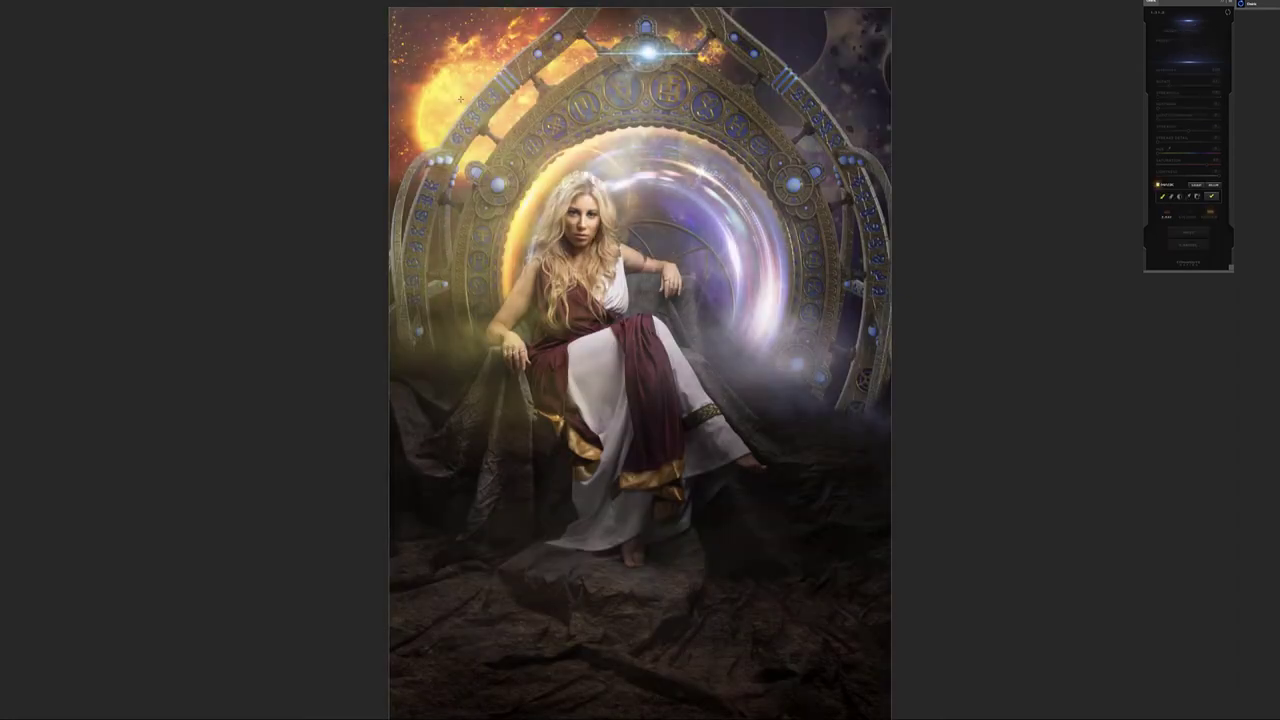
{"action": "left_click_drag", "start_coordinate": [420, 100], "coordinate": [525, 197]}
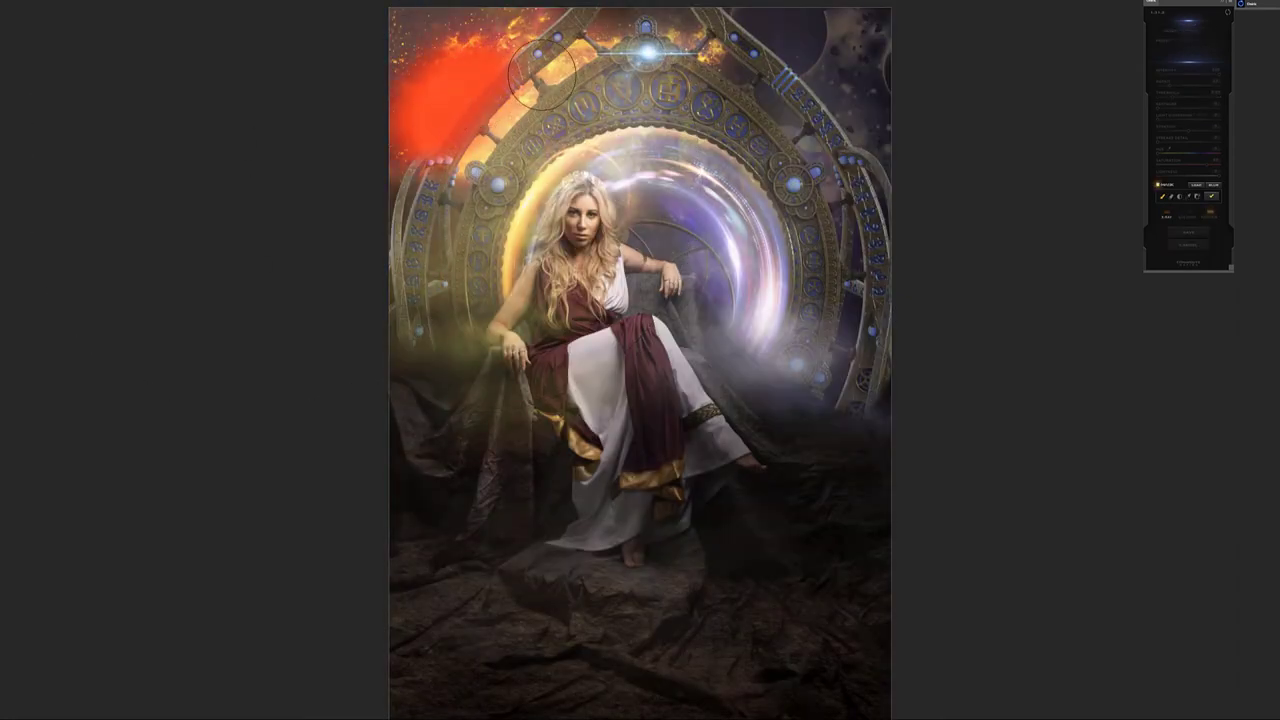
{"action": "left_click", "coordinate": [1212, 196]}
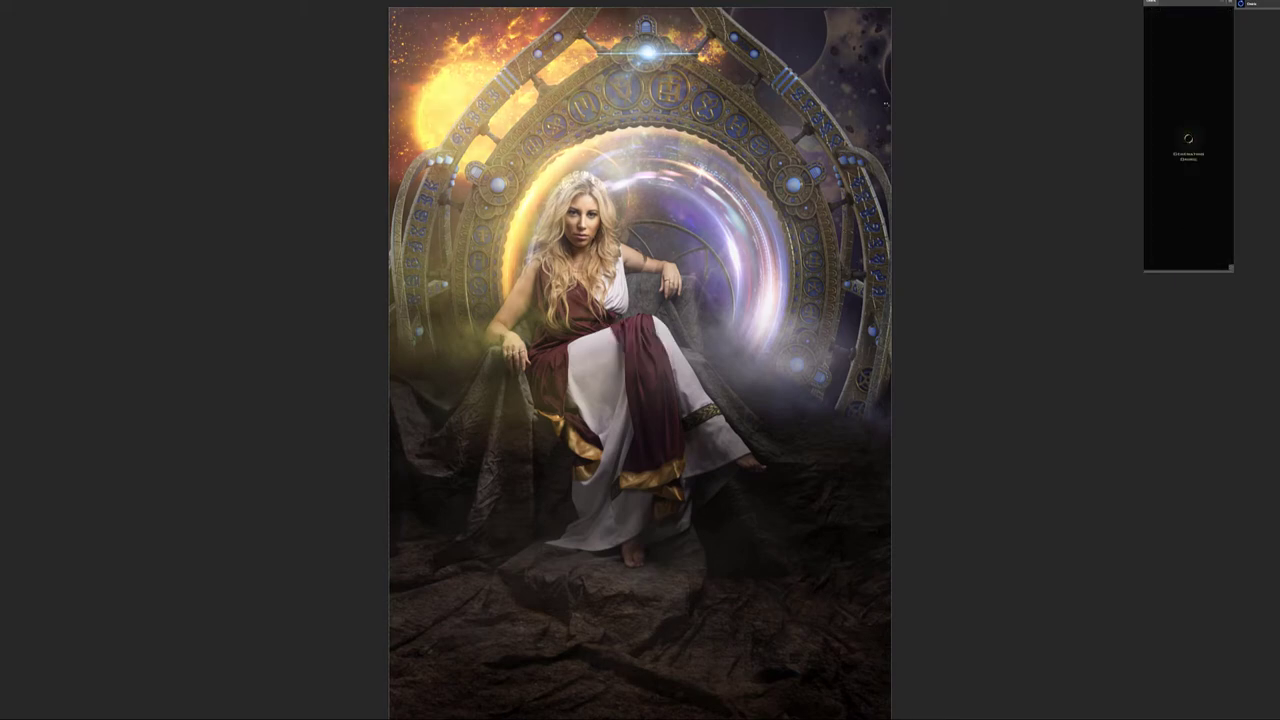
{"action": "key", "text": "ctrl+1"}
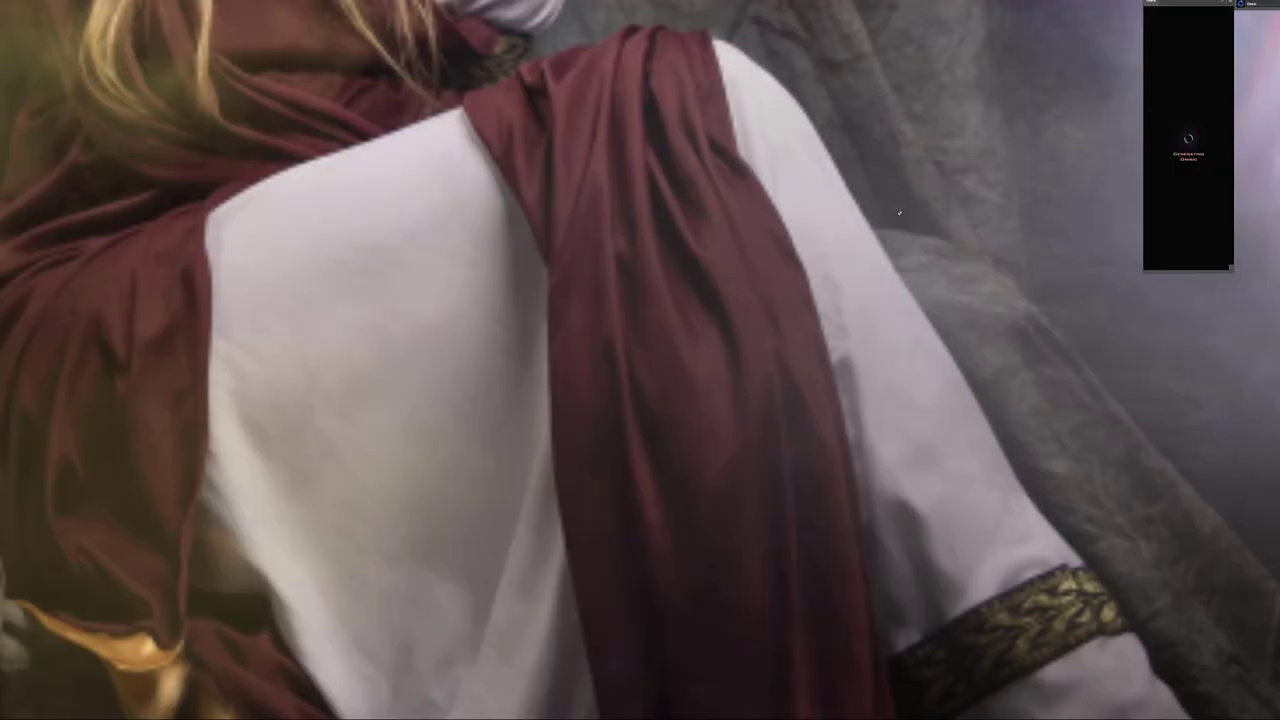
{"action": "key", "text": "ctrl+0"}
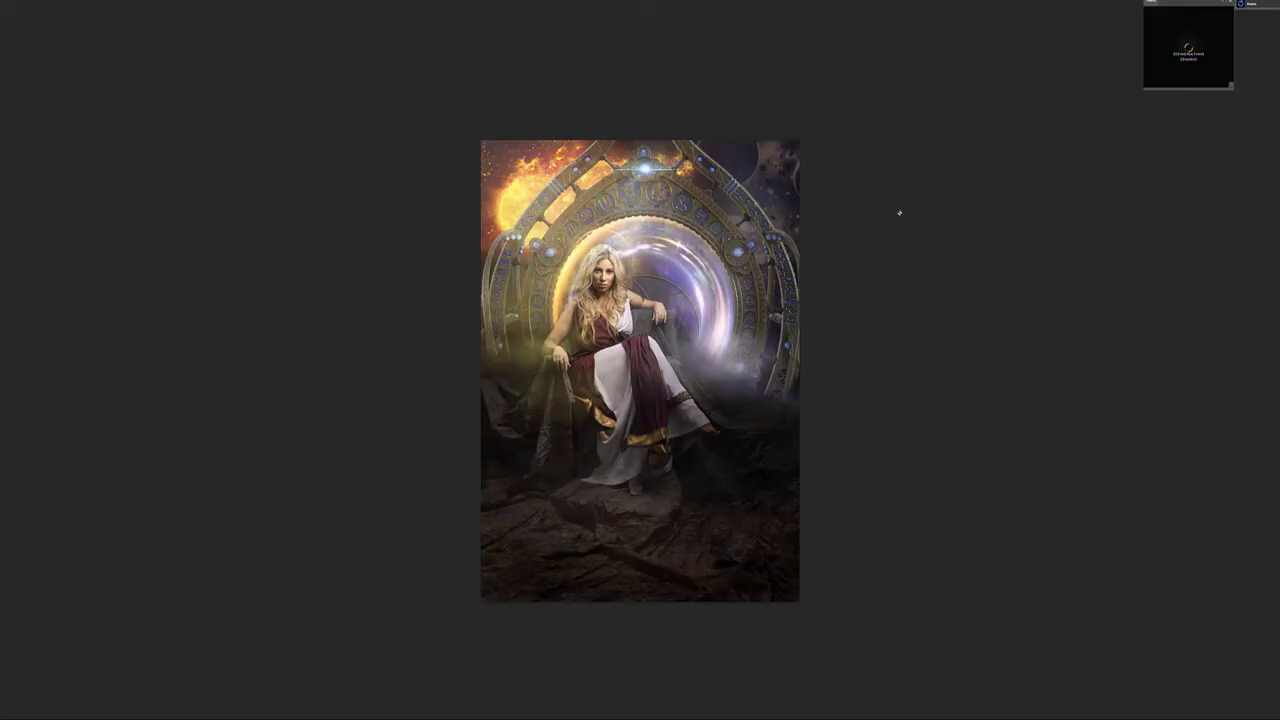
{"action": "key", "text": "f"}
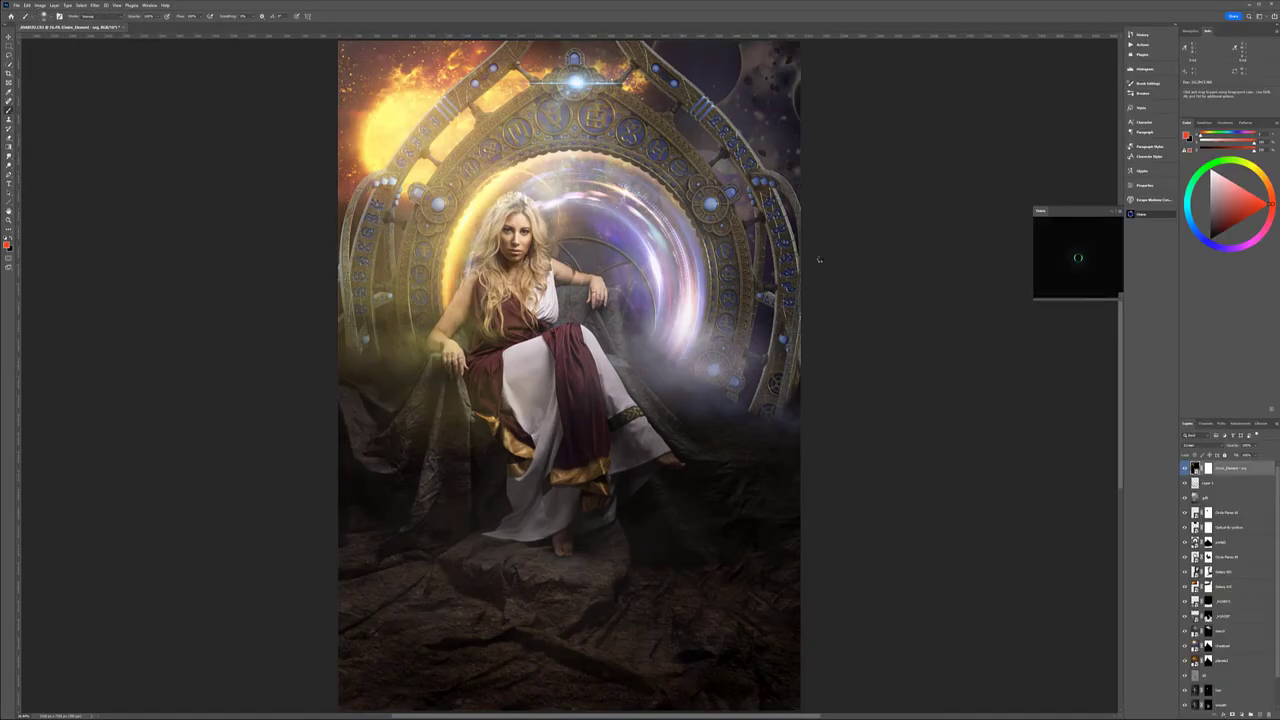
- On another new layer, mark the top and right side of the portal ring and generate a glow
{"action": "key", "text": "ctrl+shift+alt+n"}
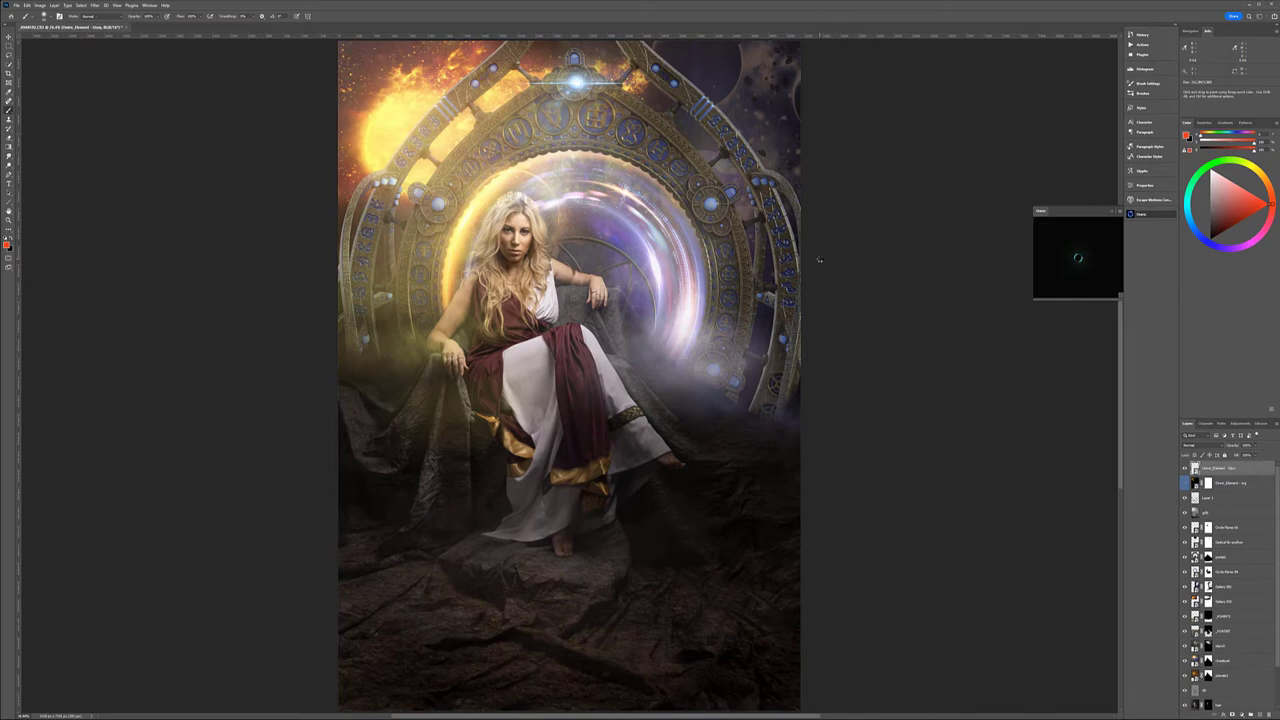
{"action": "key", "text": "f"}
{"action": "key", "text": "ctrl+0"}
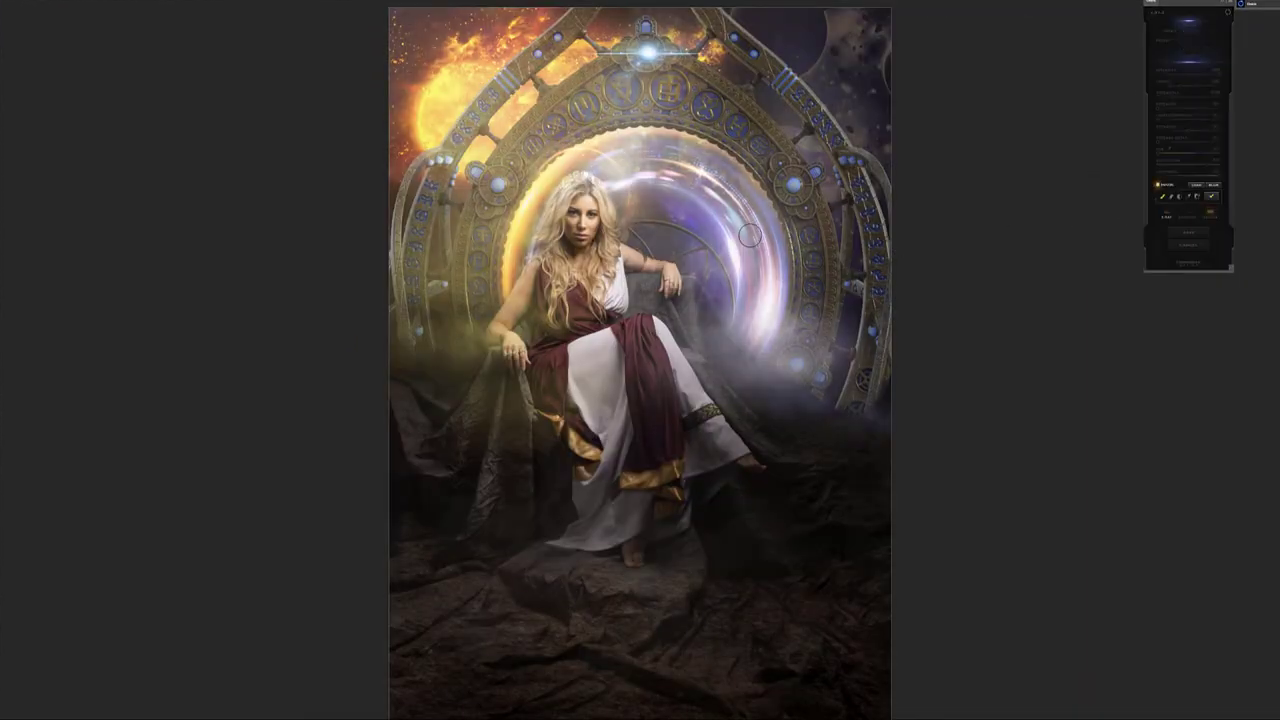
{"action": "left_click_drag", "start_coordinate": [680, 178], "coordinate": [612, 182]}
{"action": "left_click_drag", "start_coordinate": [700, 200], "coordinate": [745, 320]}
{"action": "mouse_move", "coordinate": [772, 212]}
{"action": "left_mouse_down"}
{"action": "mouse_move", "coordinate": [780, 280]}
{"action": "mouse_move", "coordinate": [765, 355]}
{"action": "left_mouse_up"}
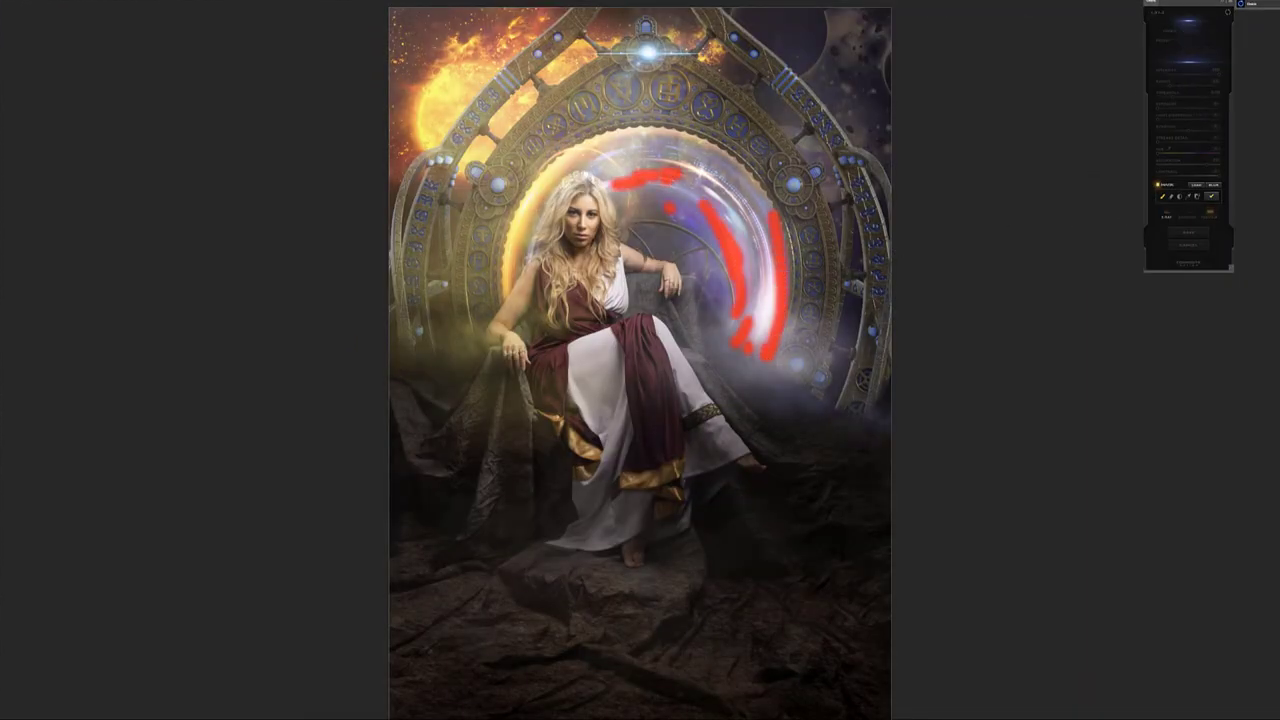
{"action": "left_click", "coordinate": [1207, 181]}
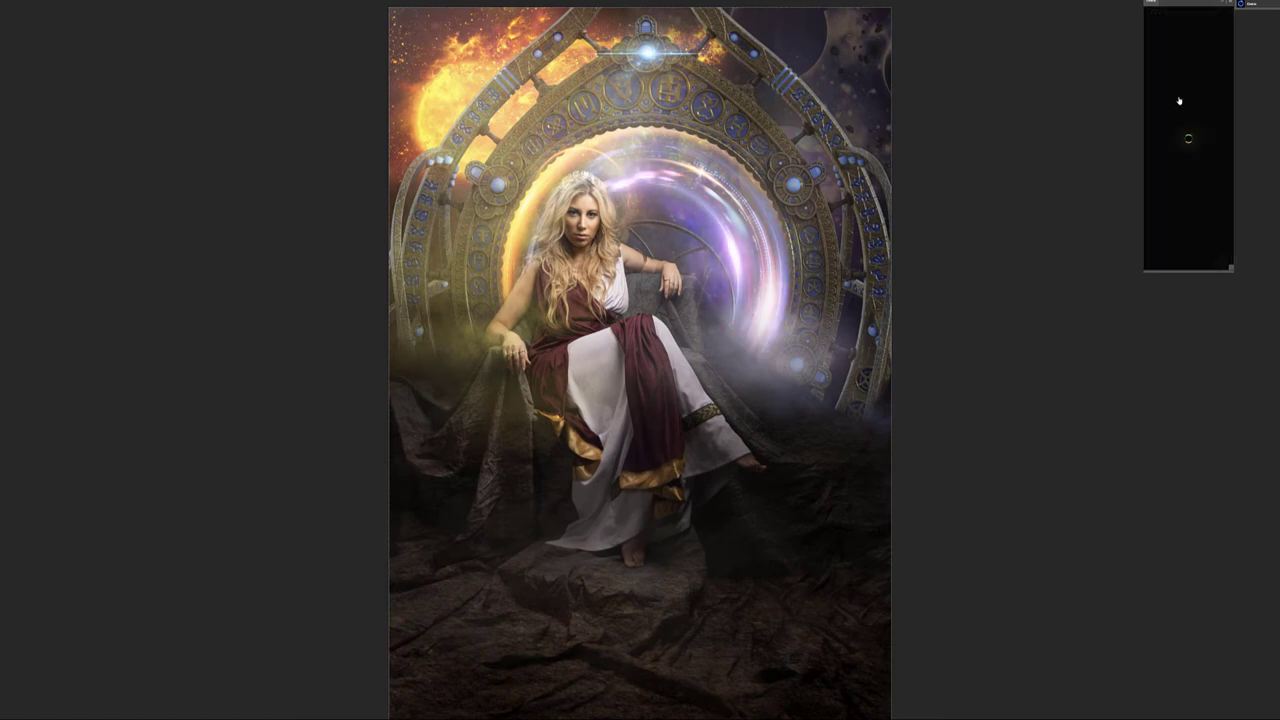
{"action": "scroll", "coordinate": [660, 365], "scroll_direction": "up", "scroll_amount": 5}
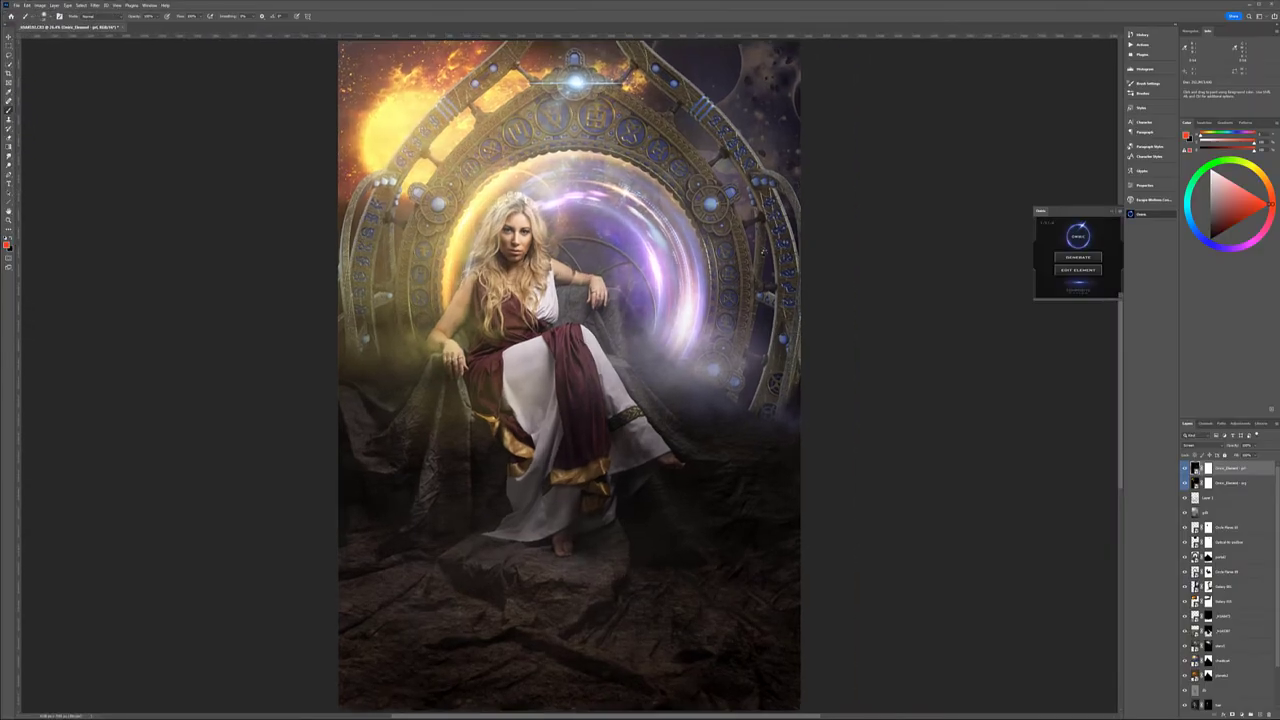
- With white paint, dab glowing dots and a sparkle streak onto the arch orbs
{"action": "key", "text": "x"}
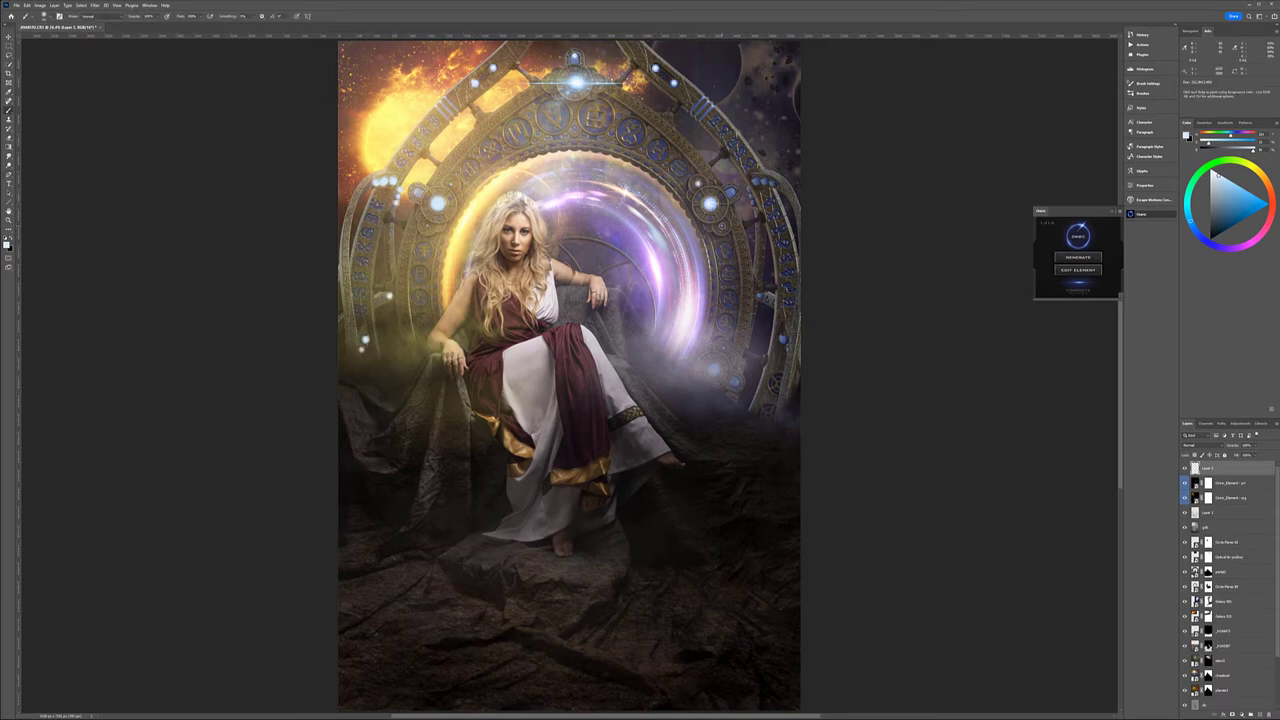
{"action": "left_click", "coordinate": [768, 182]}
{"action": "left_click", "coordinate": [752, 184]}
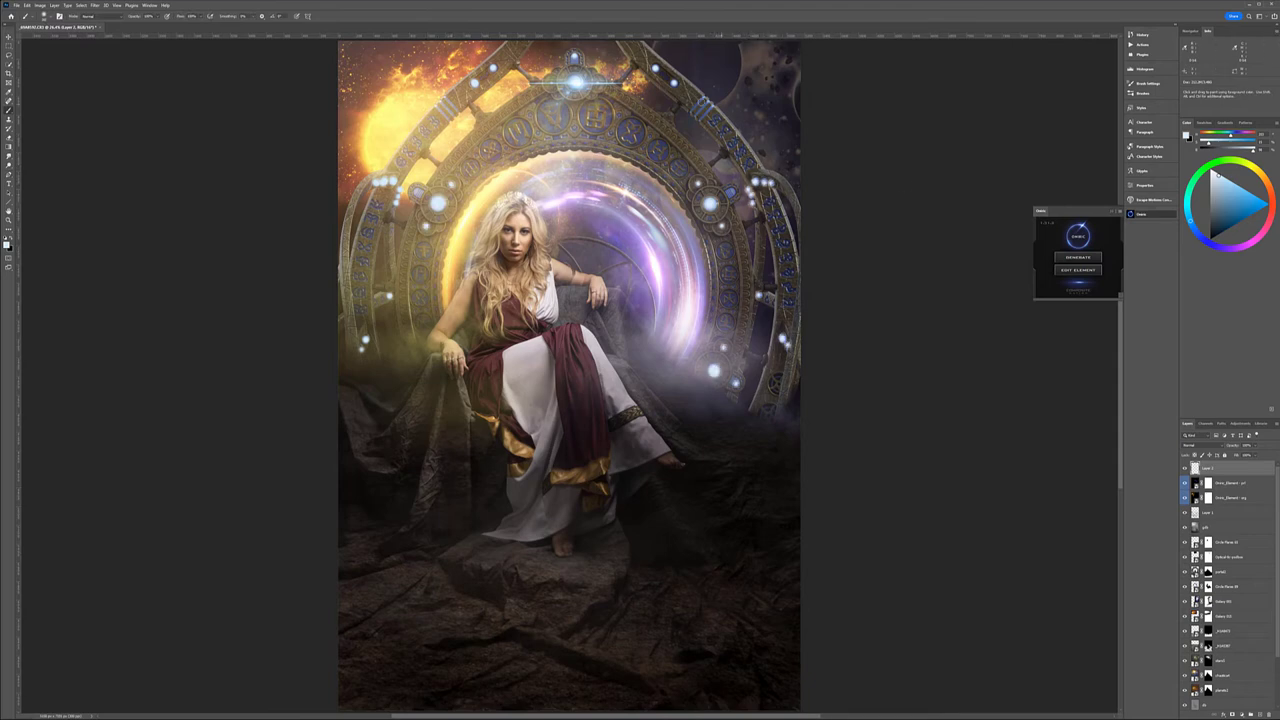
{"action": "left_click_drag", "start_coordinate": [442, 101], "coordinate": [448, 108]}
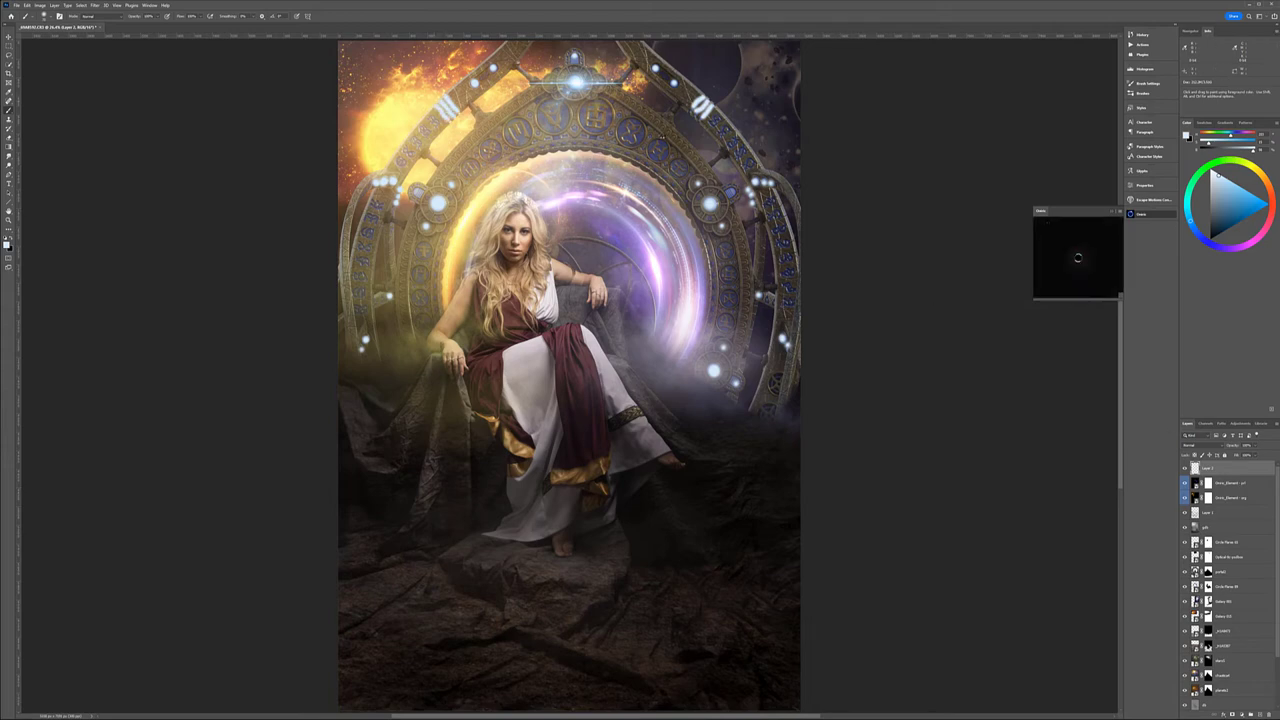
- Mark the orbs along the arch's left side and top with red mask spots
{"action": "key", "text": "f"}
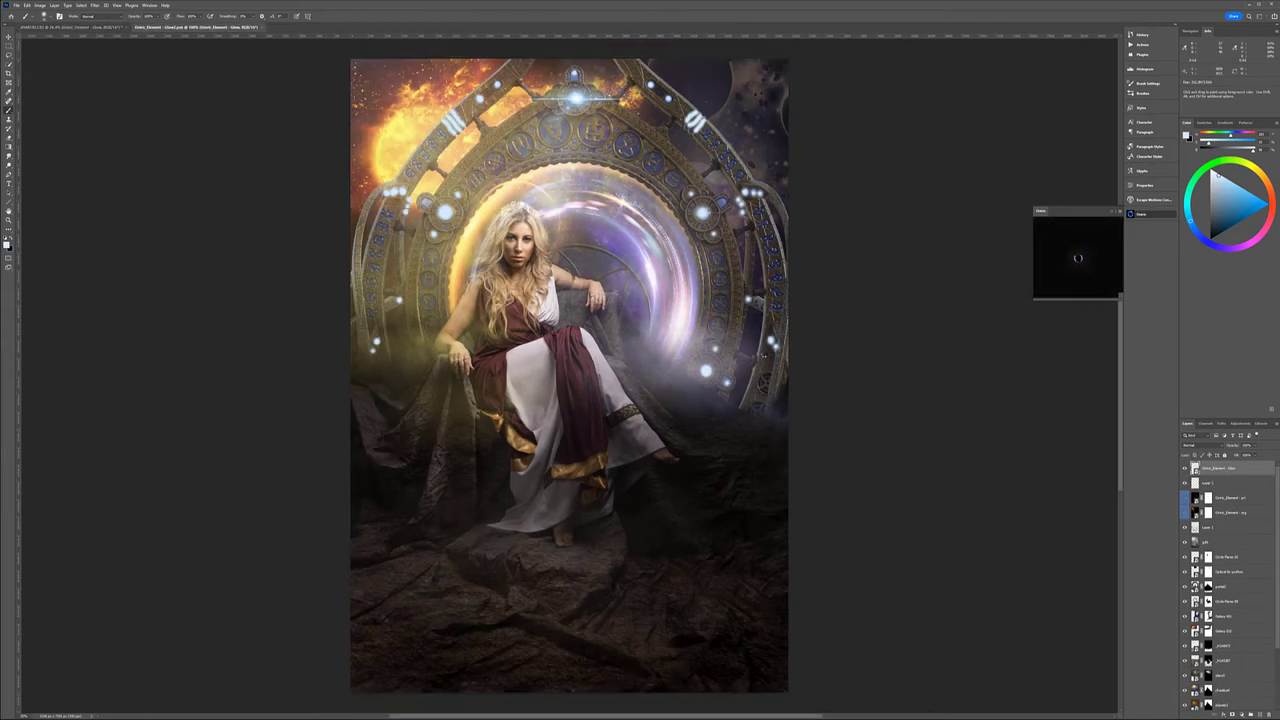
{"action": "left_click", "coordinate": [414, 334]}
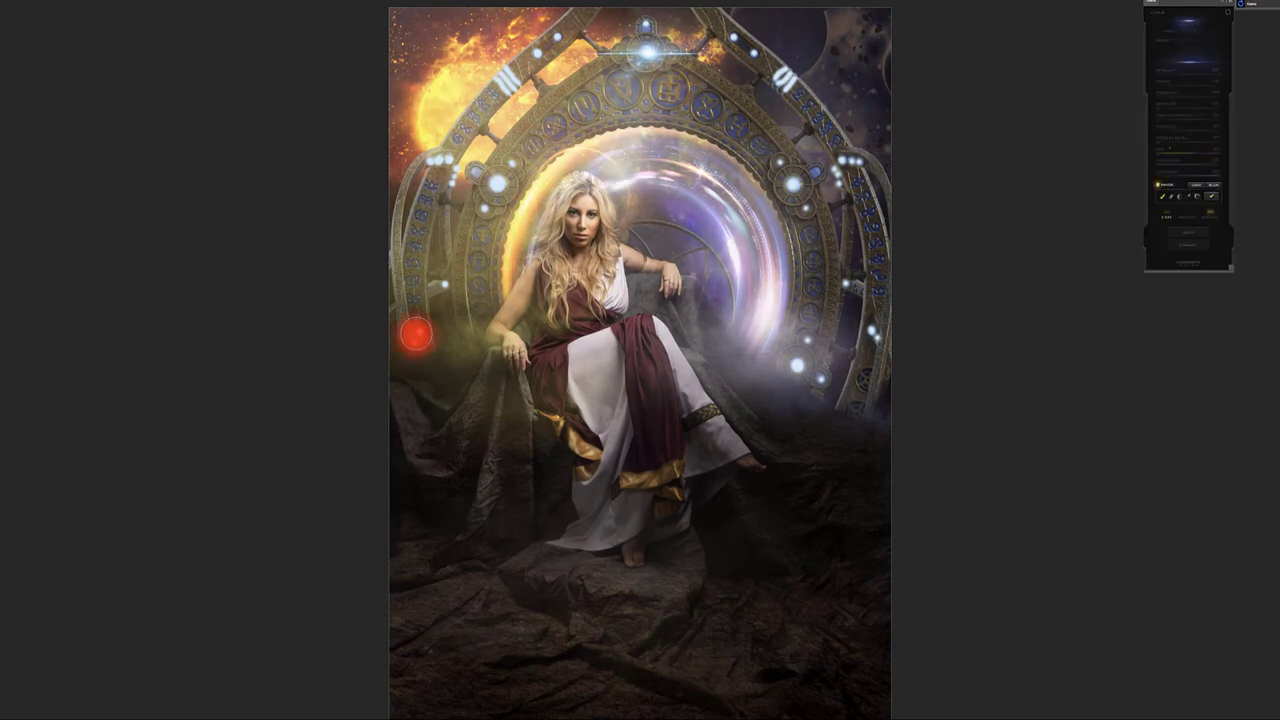
{"action": "left_click", "coordinate": [443, 286]}
{"action": "left_click", "coordinate": [441, 167]}
{"action": "left_click", "coordinate": [494, 180]}
{"action": "left_click", "coordinate": [507, 79]}
{"action": "left_click", "coordinate": [537, 51]}
{"action": "left_click", "coordinate": [648, 28]}
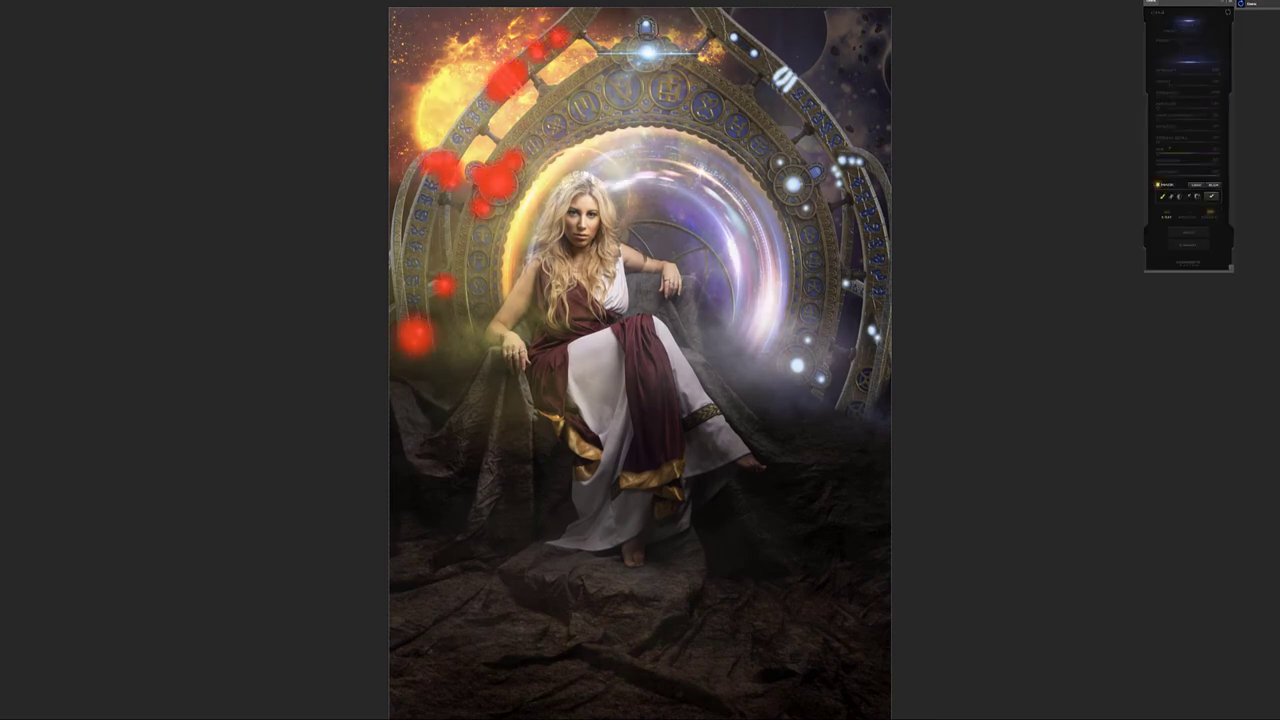
{"action": "left_click", "coordinate": [746, 44]}
- Mark the remaining right-side orbs and generate bright cyan-blue lights over them
{"action": "left_click", "coordinate": [788, 80]}
{"action": "left_click", "coordinate": [843, 168]}
{"action": "left_click", "coordinate": [780, 162]}
{"action": "left_click", "coordinate": [797, 195]}
{"action": "left_click", "coordinate": [843, 282]}
{"action": "left_click", "coordinate": [875, 332]}
{"action": "left_click", "coordinate": [800, 352]}
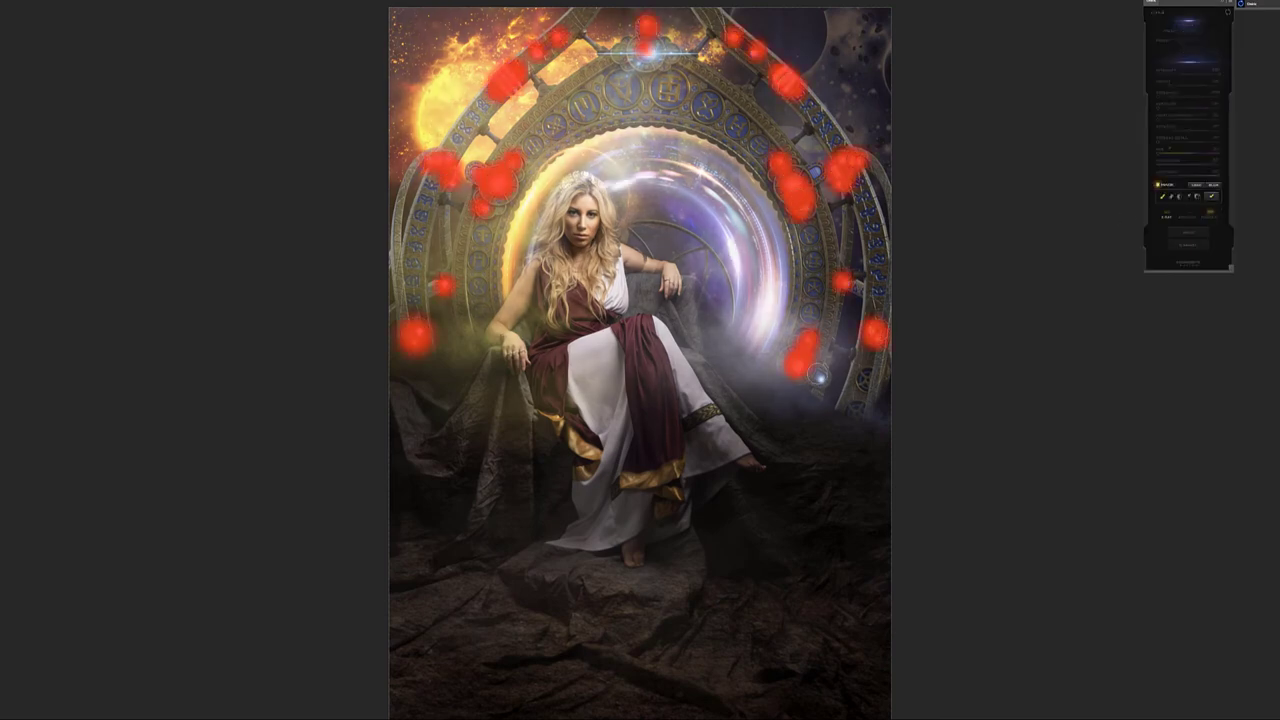
{"action": "left_click", "coordinate": [820, 375]}
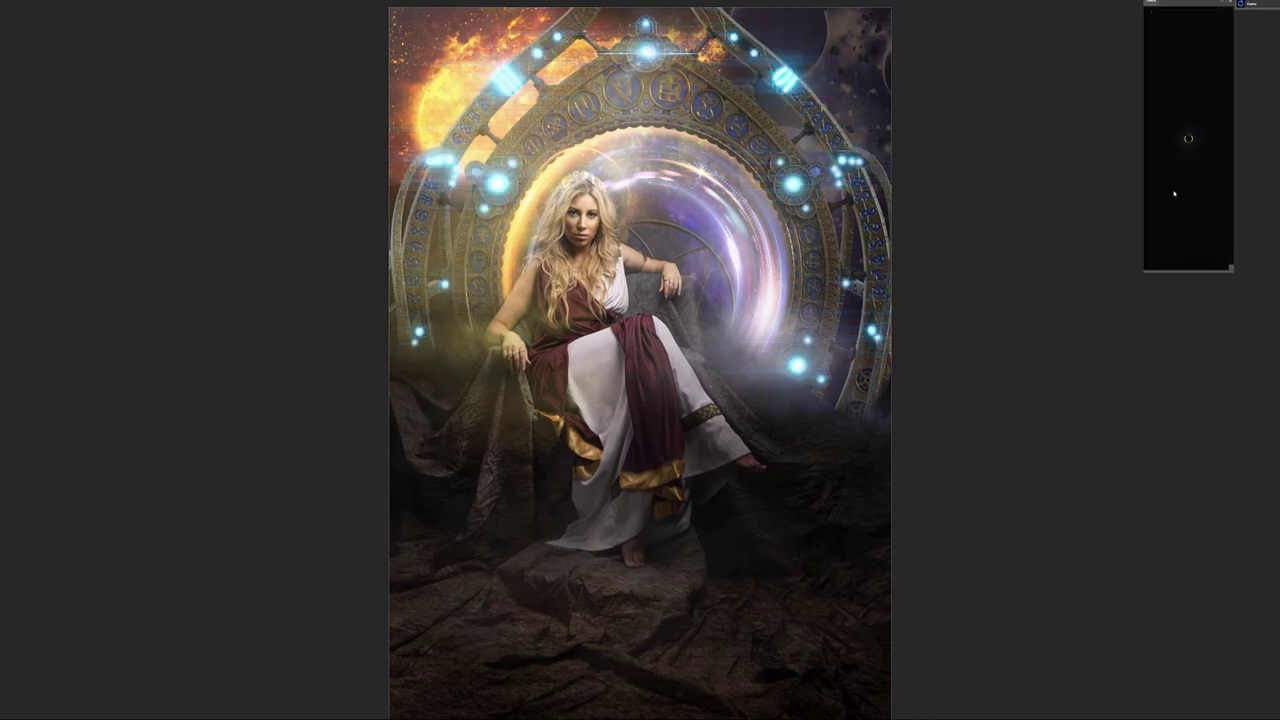
{"action": "left_click_drag", "start_coordinate": [600, 325], "coordinate": [858, 234]}
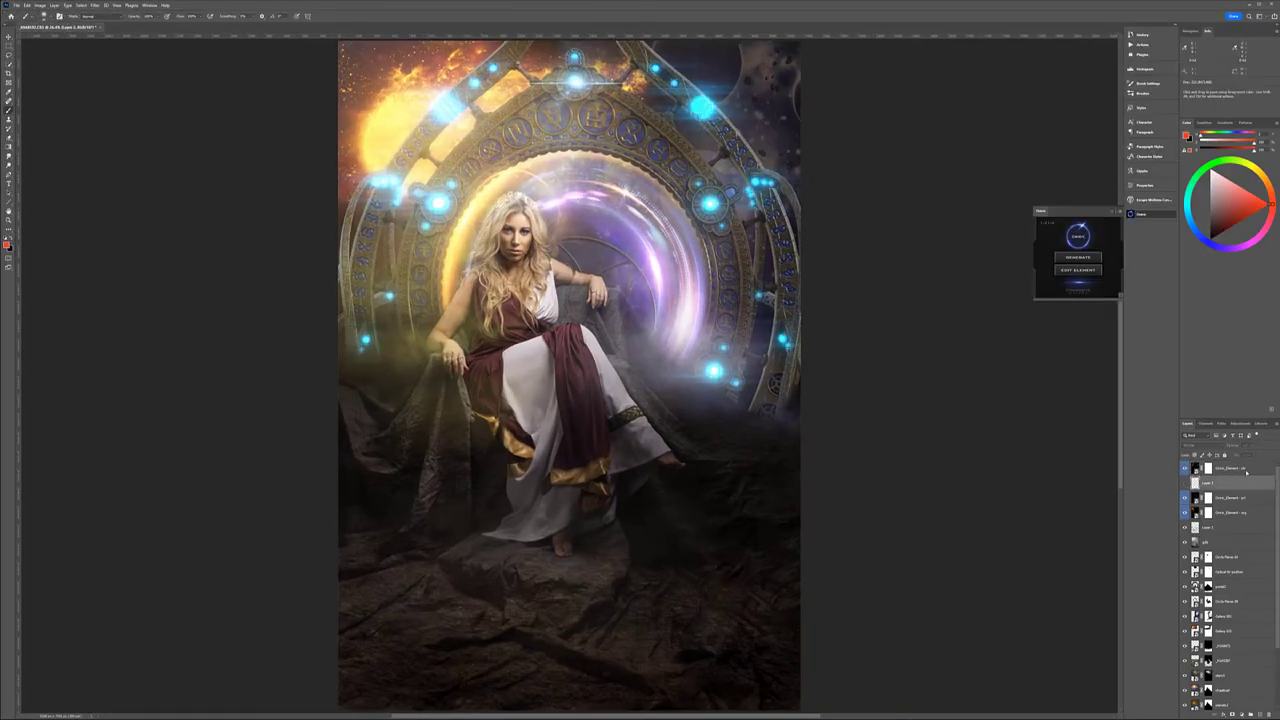
- Hide Layer 2 and add a new layer set to Soft Light
{"action": "left_click", "coordinate": [1228, 467]}
{"action": "left_click", "coordinate": [1186, 482]}
{"action": "key", "text": "ctrl+shift+alt+n"}
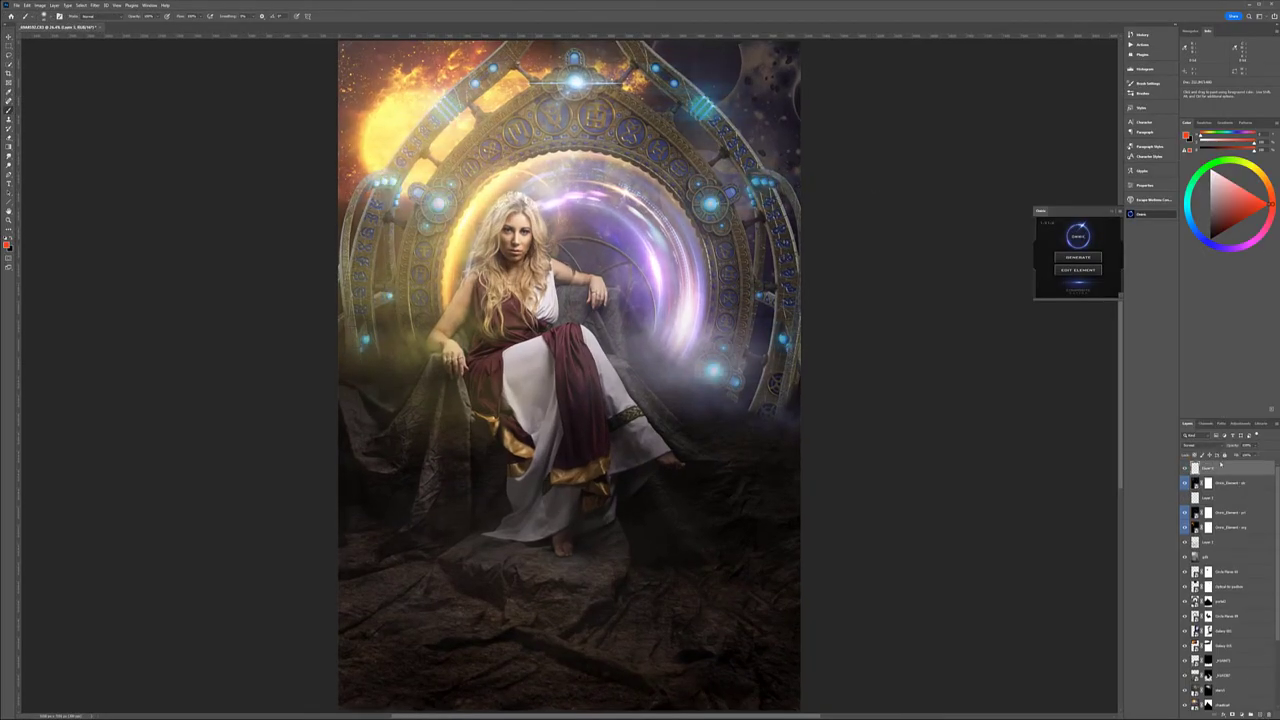
{"action": "left_click", "coordinate": [1206, 444]}
{"action": "left_click", "coordinate": [1206, 530]}
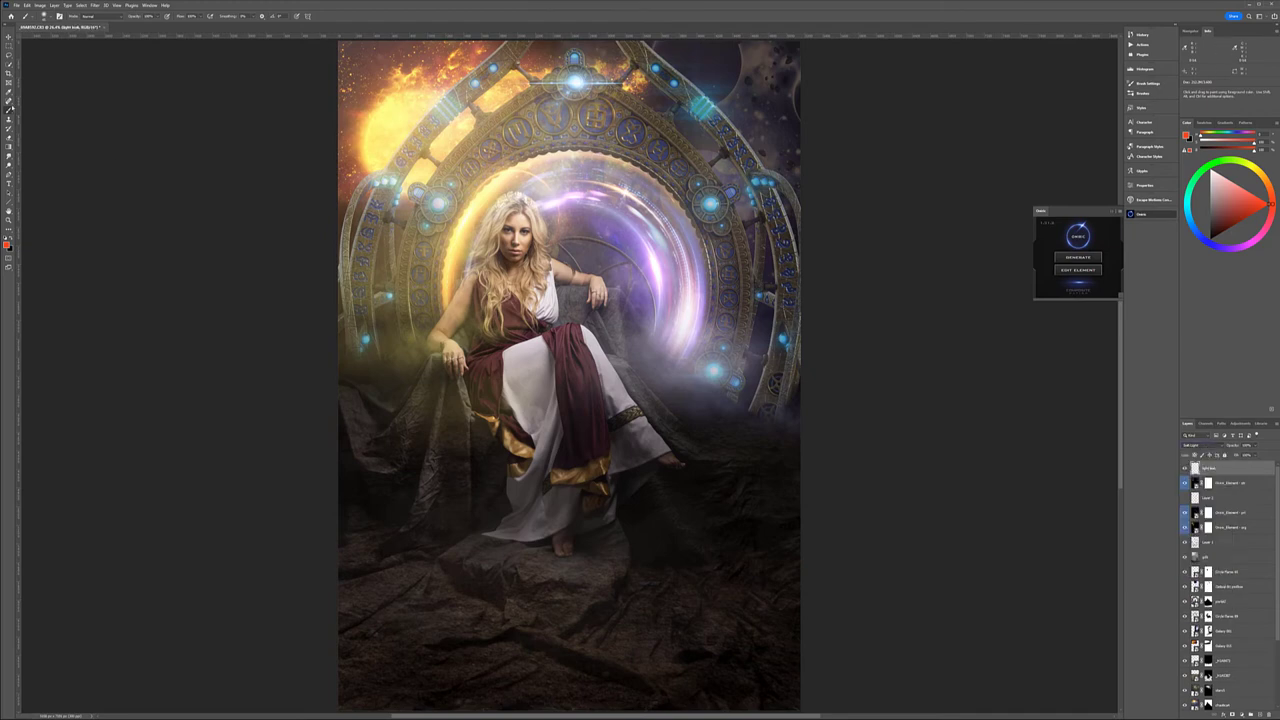
- Sample gold and magenta-purple paint colours from the image for the warm light
{"action": "left_click", "coordinate": [684, 348], "text": "alt"}
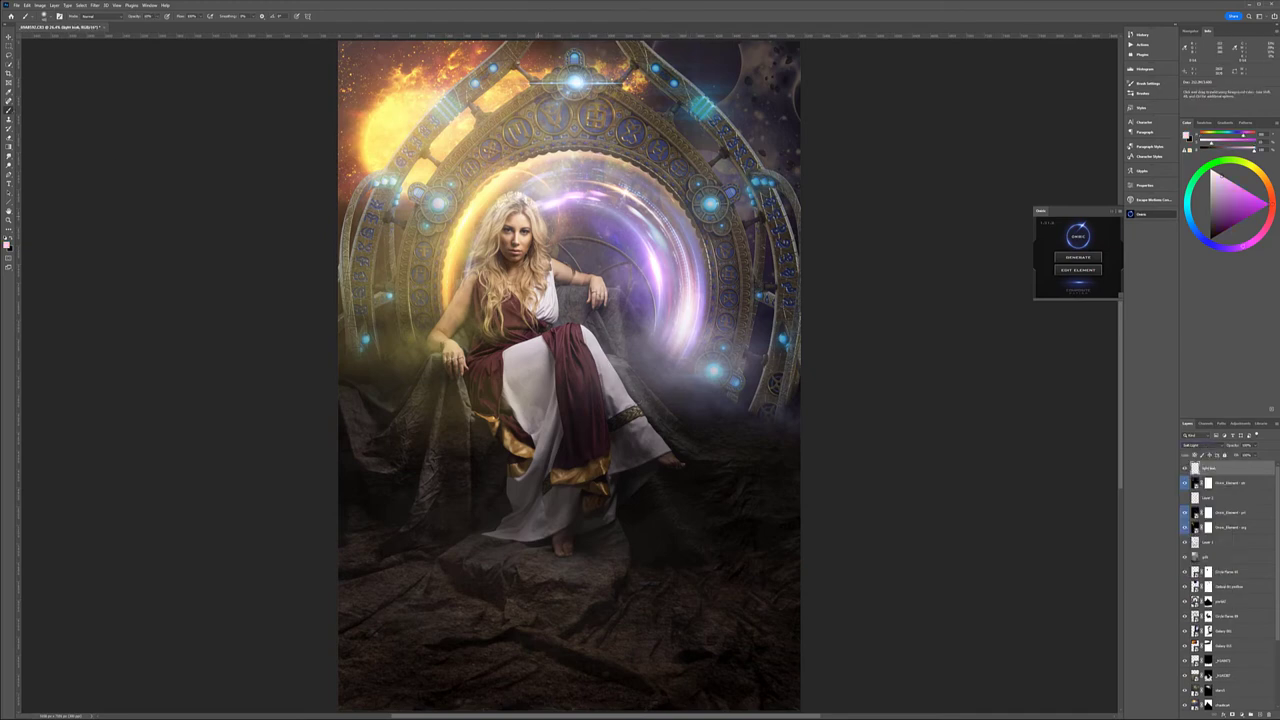
{"action": "left_click", "coordinate": [454, 314], "text": "alt"}
{"action": "left_click_drag", "start_coordinate": [510, 362], "coordinate": [300, 200]}
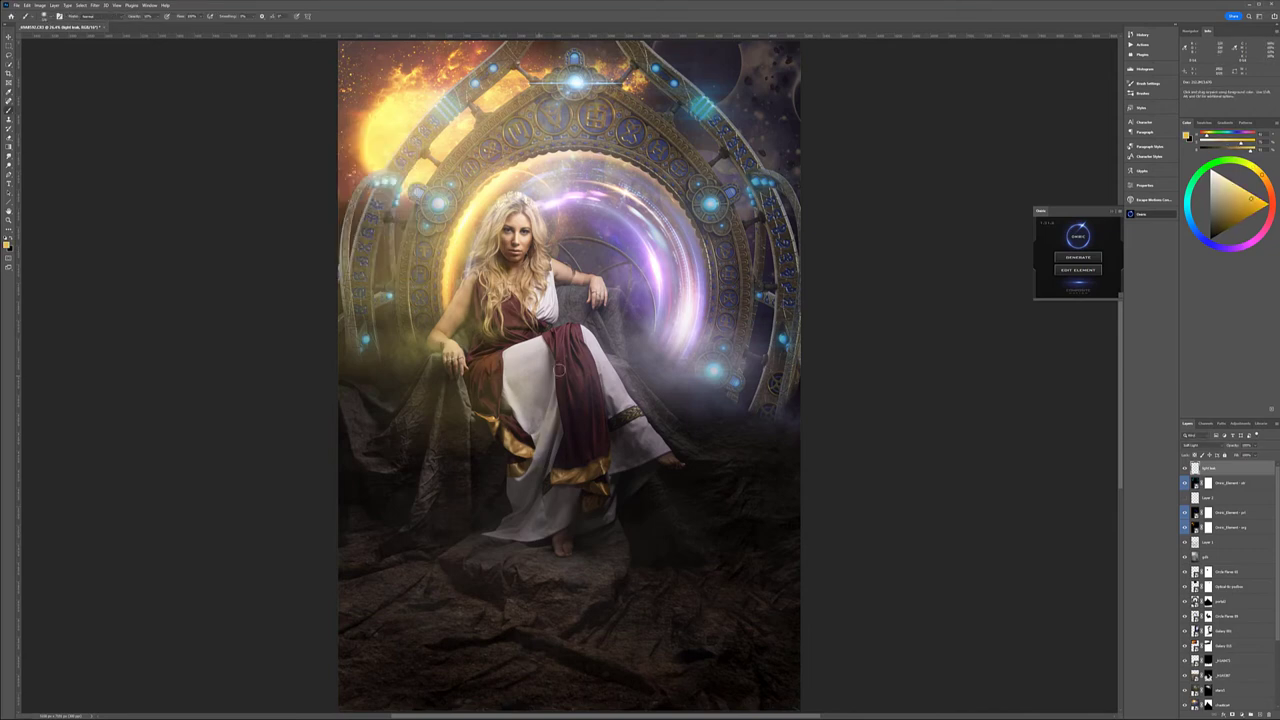
{"action": "left_click", "coordinate": [648, 262], "text": "alt"}
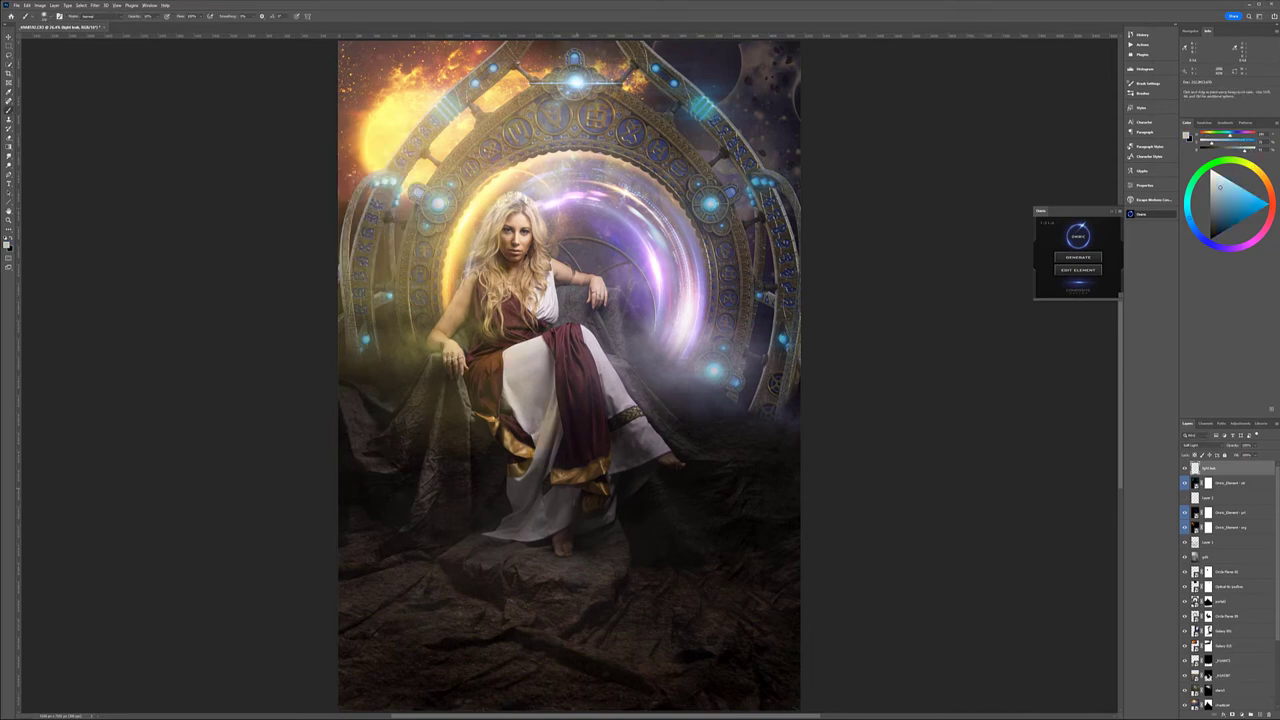
{"action": "left_click", "coordinate": [648, 262], "text": "alt"}
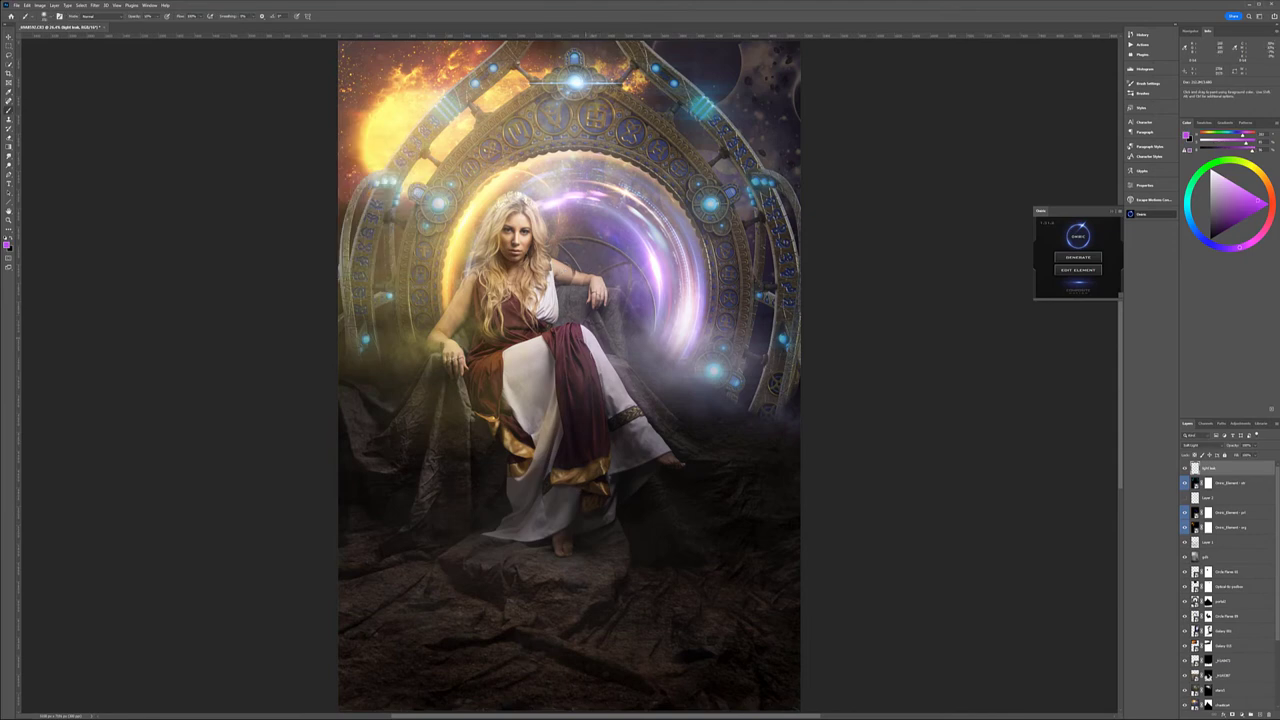
{"action": "key", "text": "ctrl+minus"}
- Add a new smoke layer with white paint and a cloud brush from the smoke folder
{"action": "key", "text": "ctrl+shift+alt+n"}
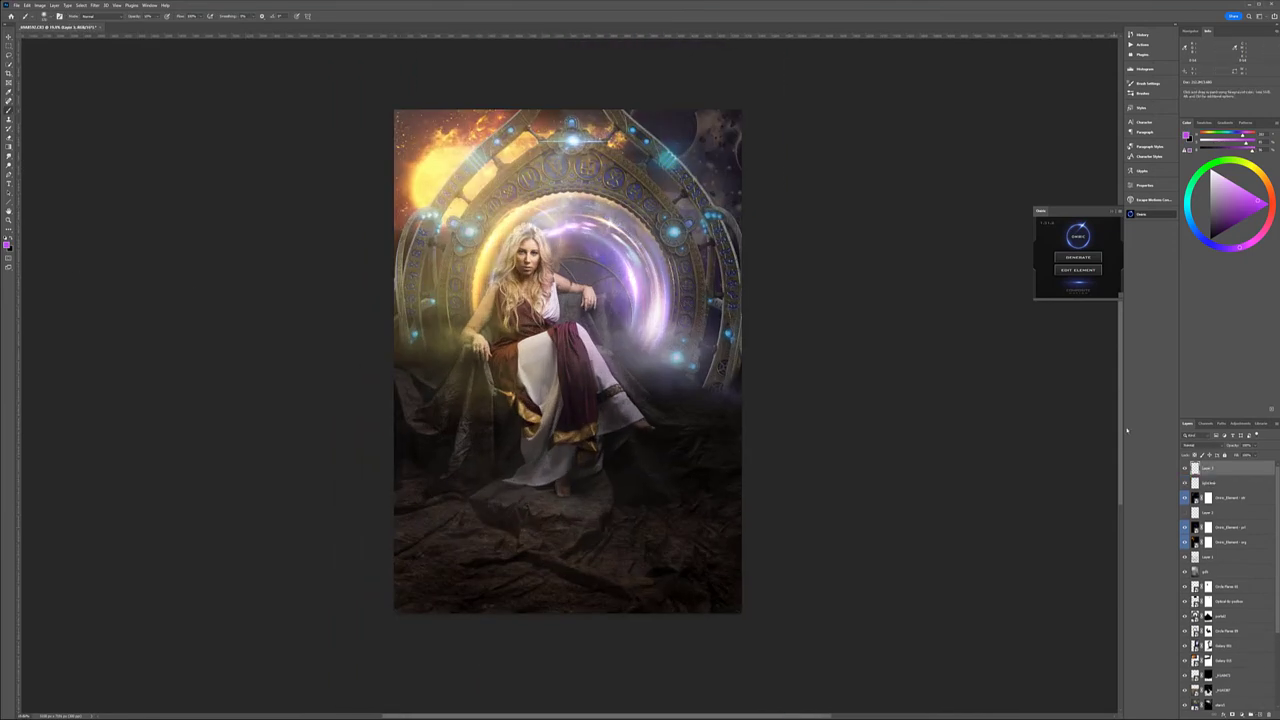
{"action": "key", "text": "x"}
{"action": "right_click", "coordinate": [503, 298]}
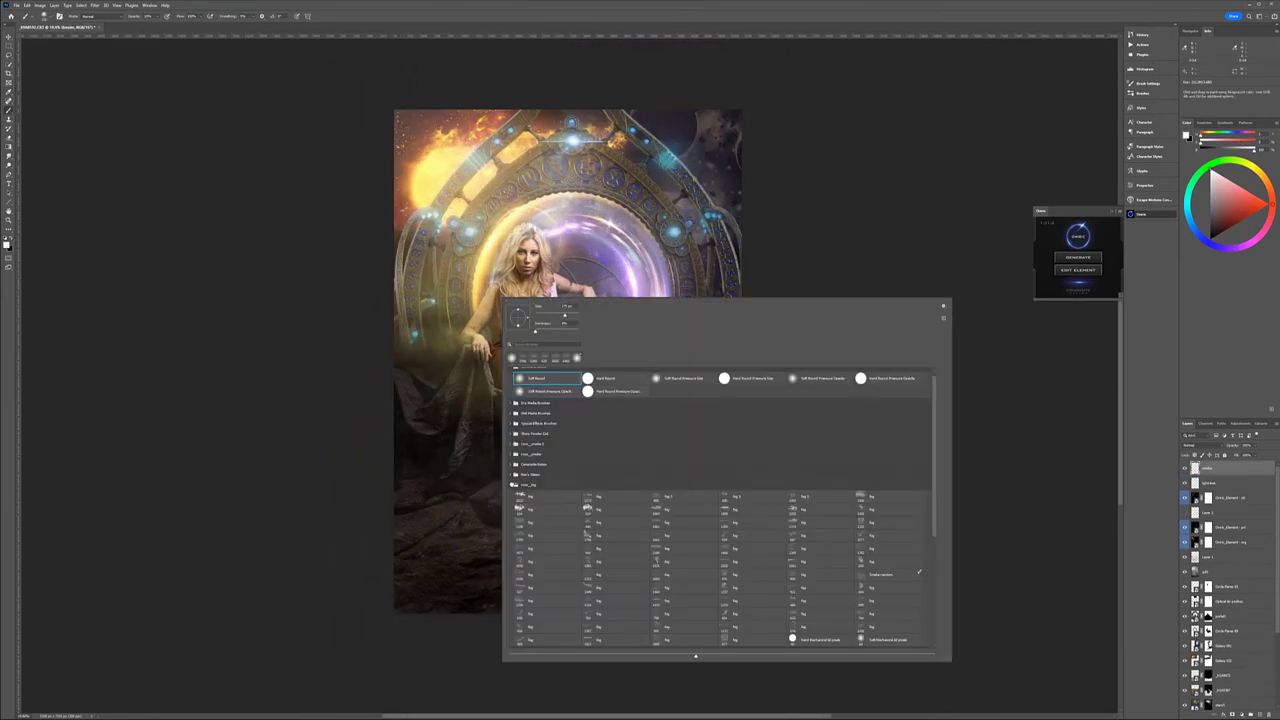
{"action": "left_click", "coordinate": [528, 476]}
{"action": "double_click", "coordinate": [752, 590]}
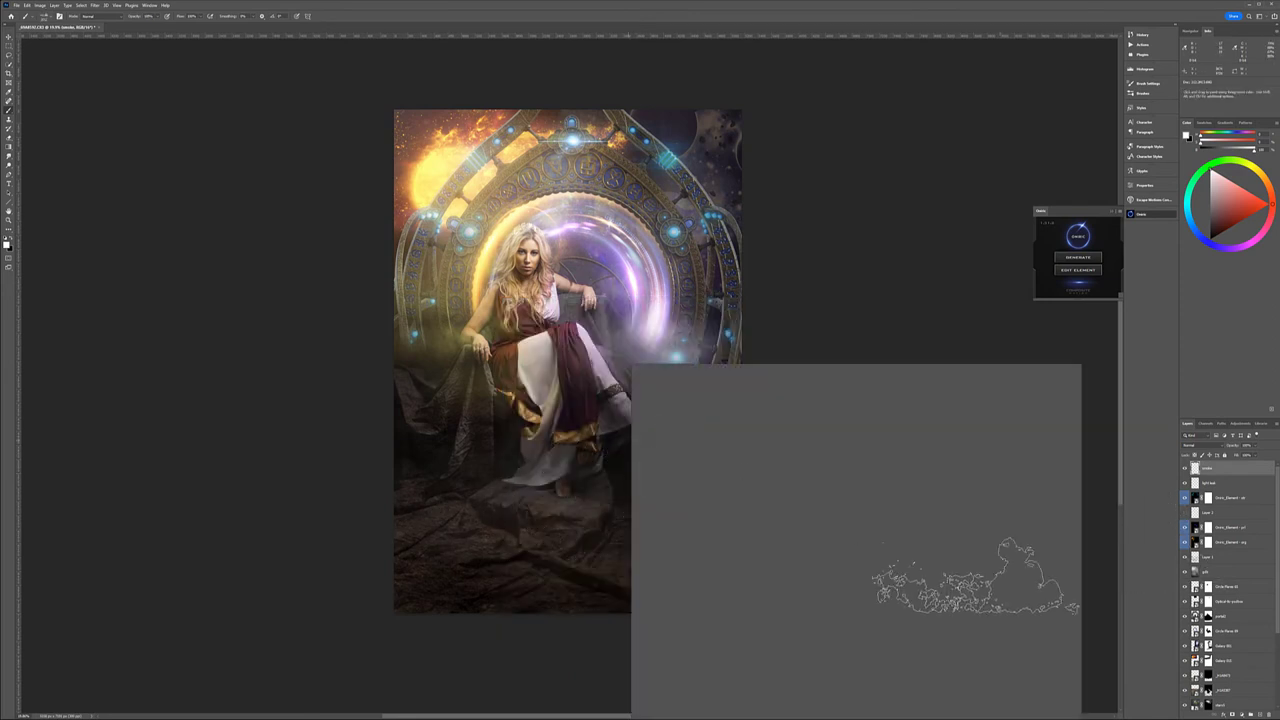
- Stamp white, purple and yellow-green smoke clouds, then set the layer to Soft Light
{"action": "left_click", "coordinate": [489, 489]}
{"action": "key", "text": "ctrl+z"}
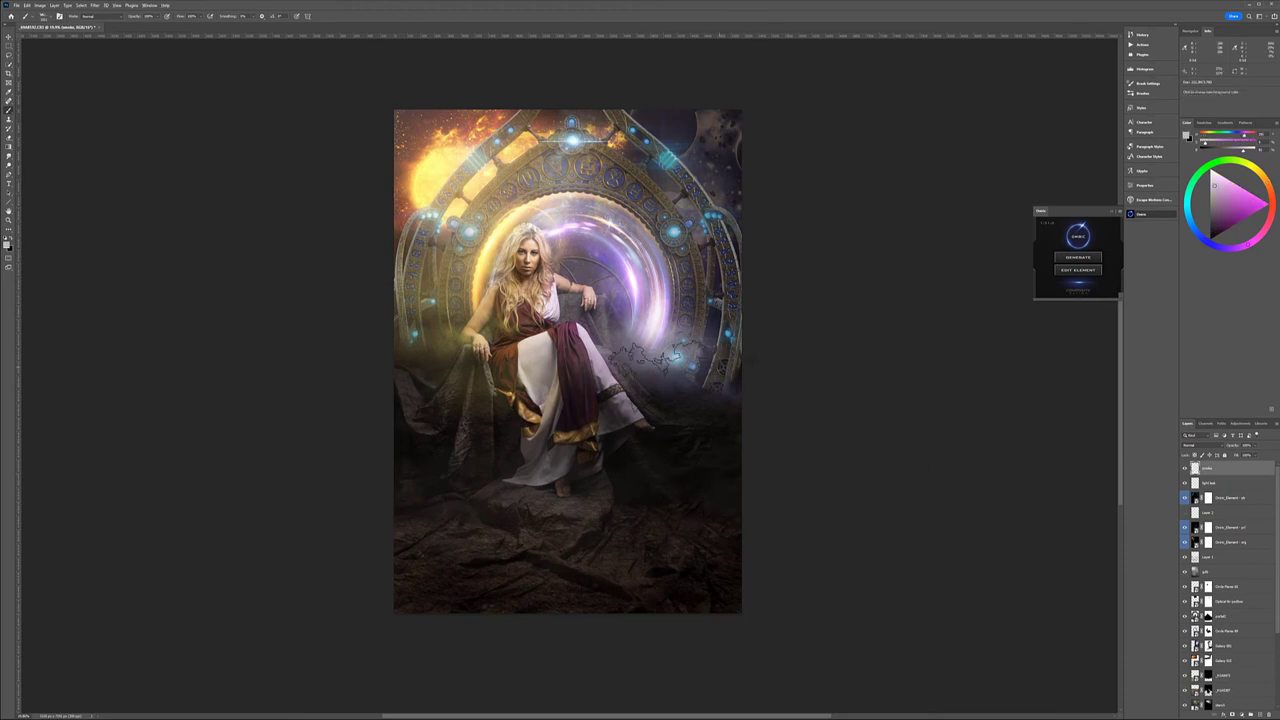
{"action": "left_click", "coordinate": [808, 388]}
{"action": "left_click", "coordinate": [655, 378]}
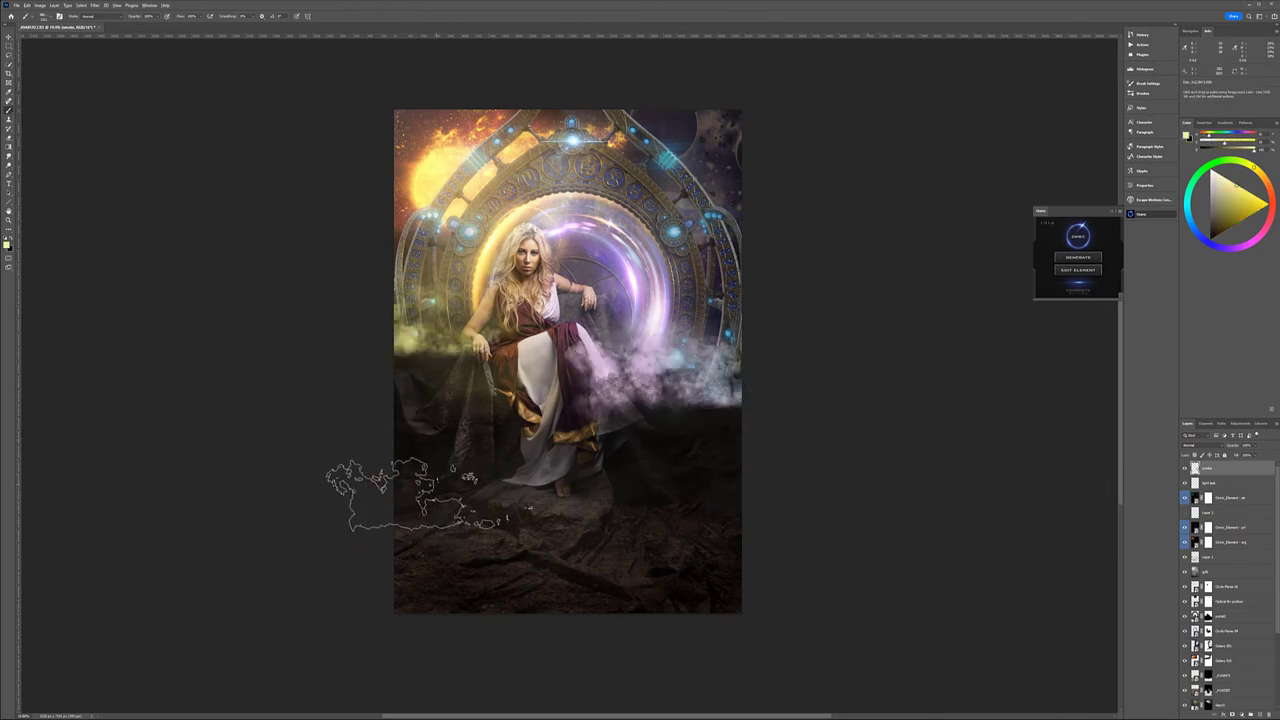
{"action": "left_click", "coordinate": [445, 322]}
{"action": "left_click", "coordinate": [1200, 445]}
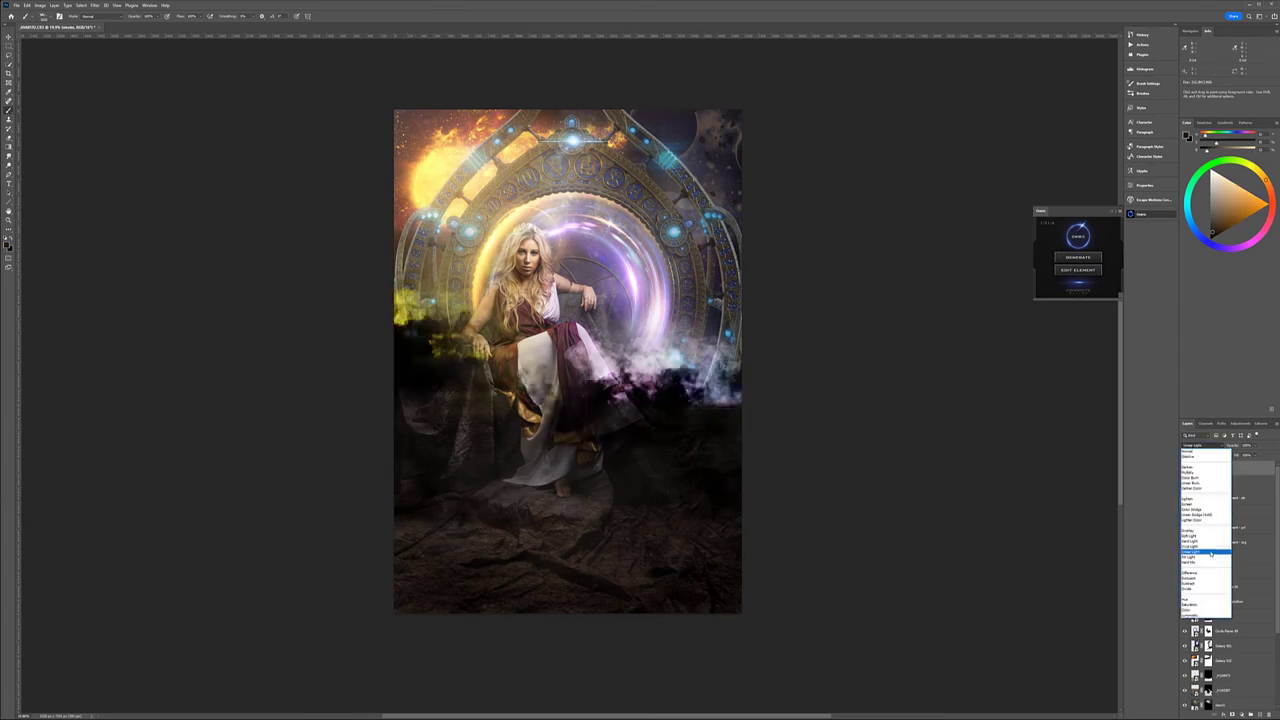
{"action": "left_click", "coordinate": [1205, 540]}
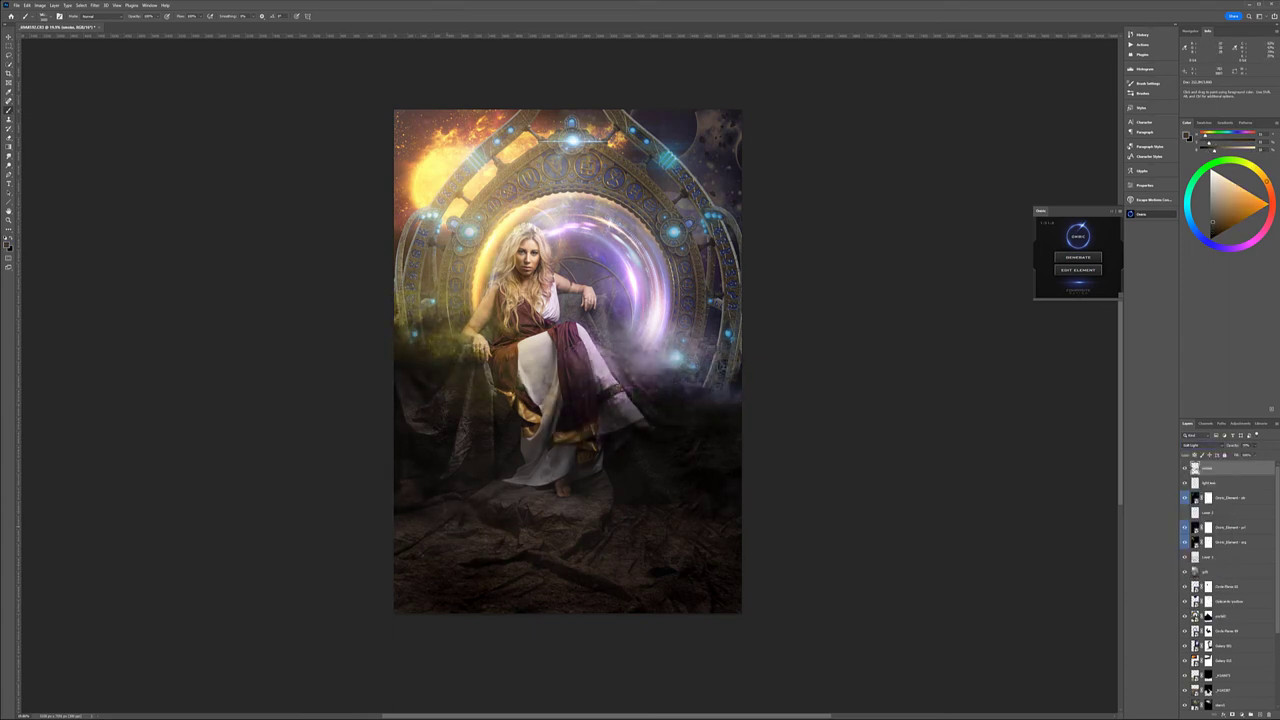
{"action": "left_click", "coordinate": [497, 676], "text": "alt"}
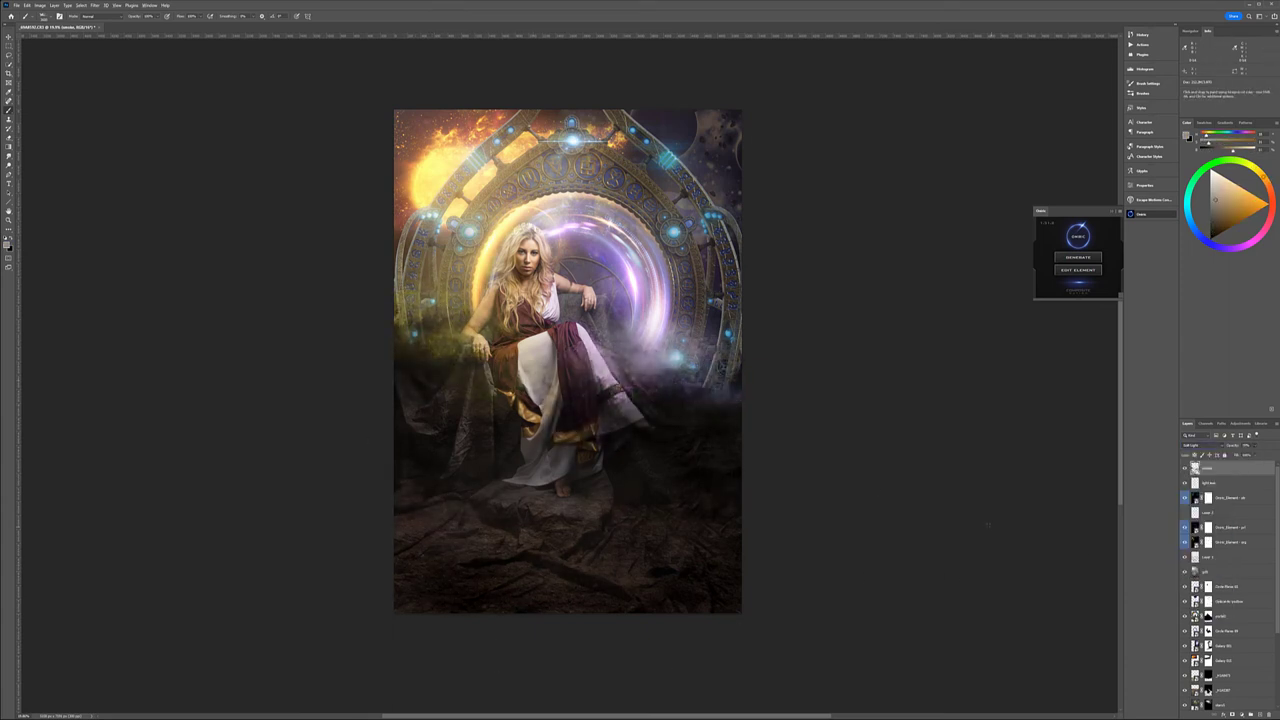
- On a new Soft Light layer, paint white with a soft brush around her head and portal
{"action": "key", "text": "ctrl+shift+alt+n"}
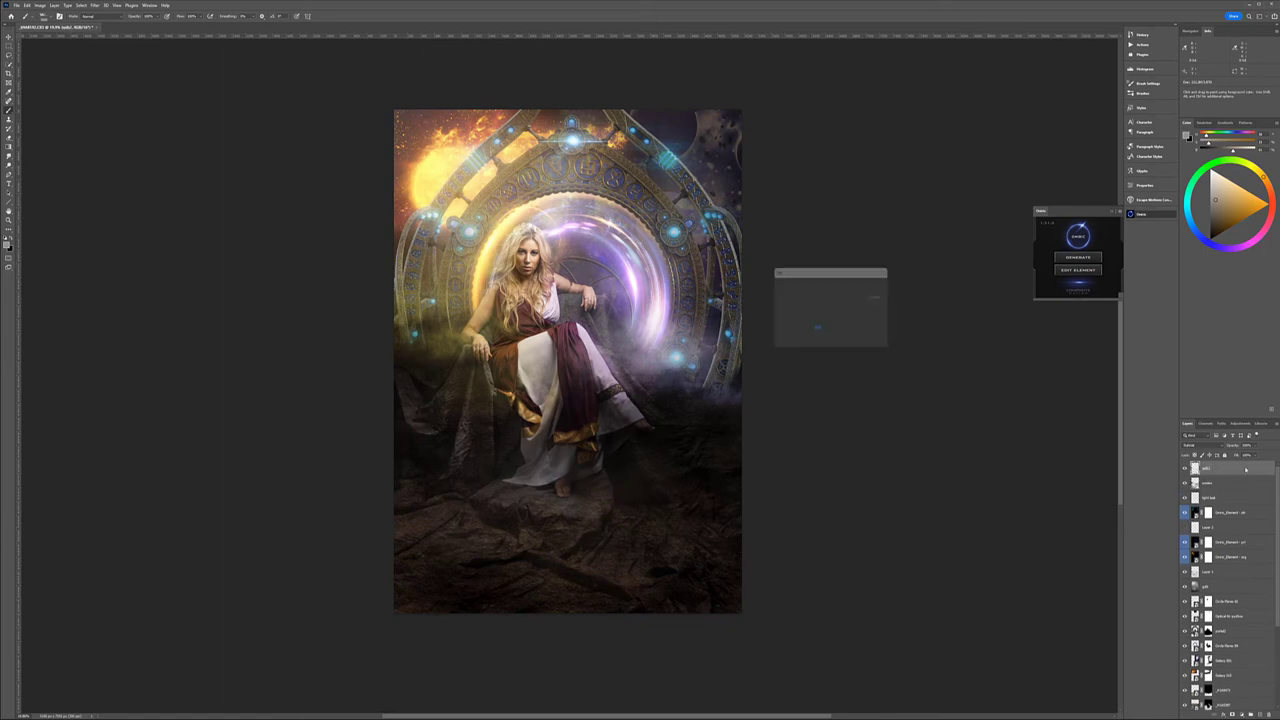
{"action": "left_click", "coordinate": [1200, 445]}
{"action": "left_click", "coordinate": [1205, 540]}
{"action": "right_click", "coordinate": [545, 265]}
{"action": "left_click", "coordinate": [226, 268]}
{"action": "key", "text": "d"}
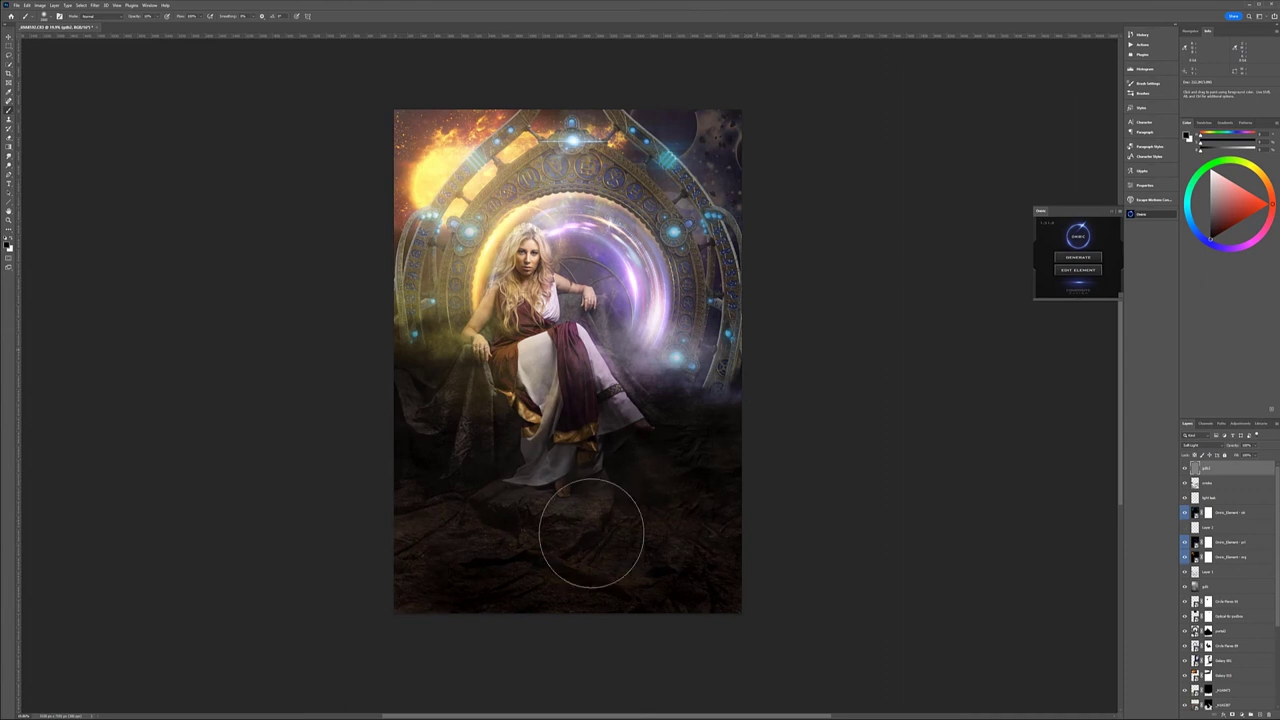
{"action": "key", "text": "x"}
{"action": "mouse_move", "coordinate": [562, 217]}
{"action": "left_mouse_down"}
{"action": "mouse_move", "coordinate": [685, 222]}
{"action": "mouse_move", "coordinate": [718, 290]}
{"action": "left_mouse_up"}
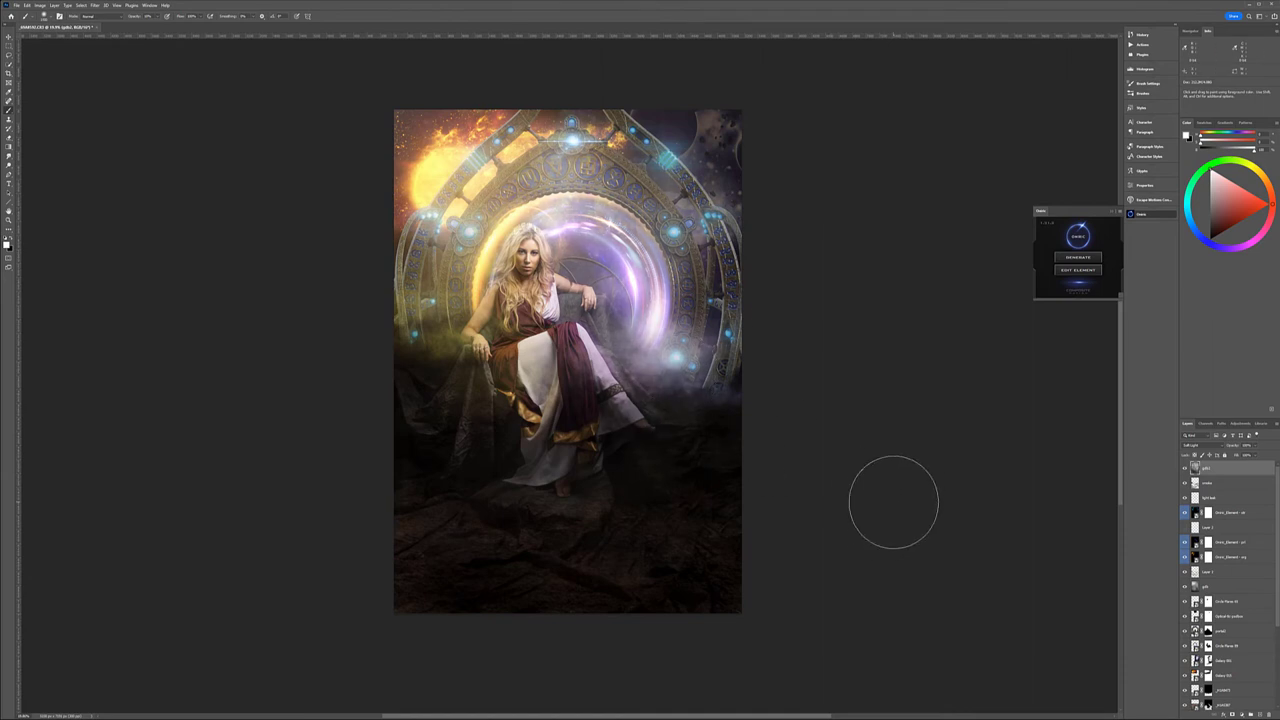
{"action": "key", "text": "ctrl+shift+alt+n"}
- Stamp white sparkle particles below the woman's foot using a particle brush
{"action": "right_click", "coordinate": [508, 318]}
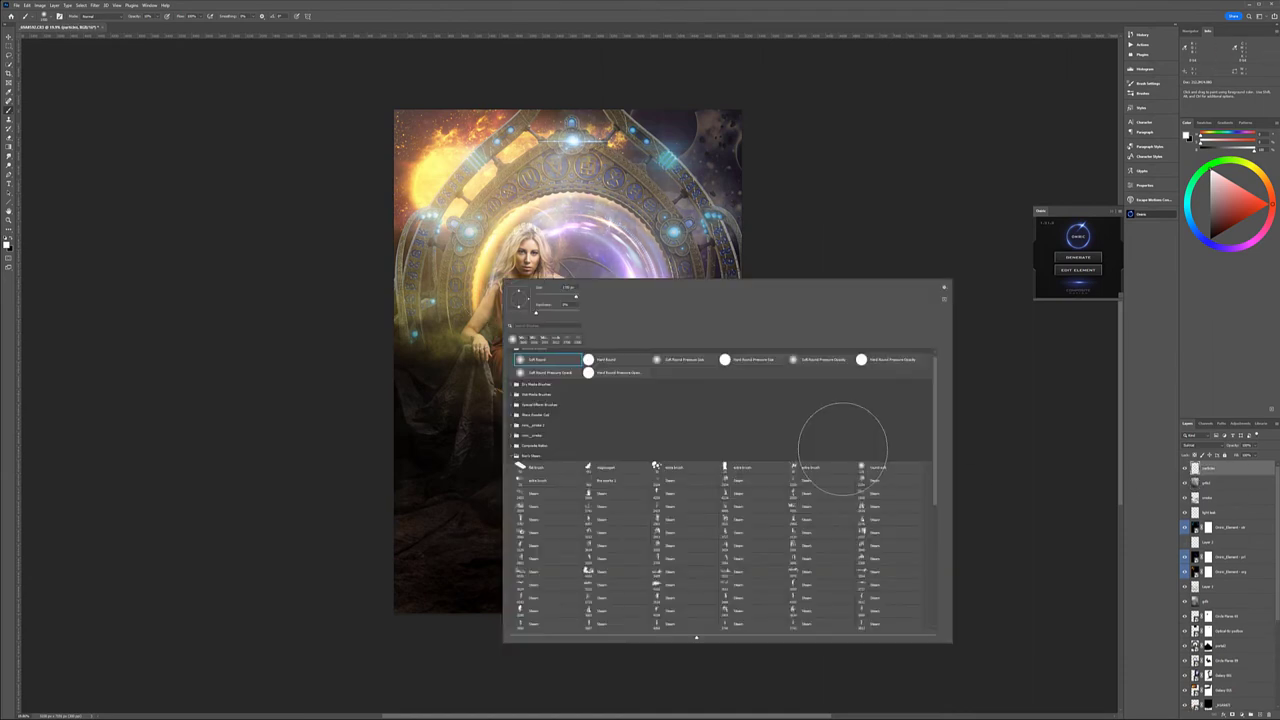
{"action": "scroll", "coordinate": [829, 429], "scroll_direction": "down", "scroll_amount": 1}
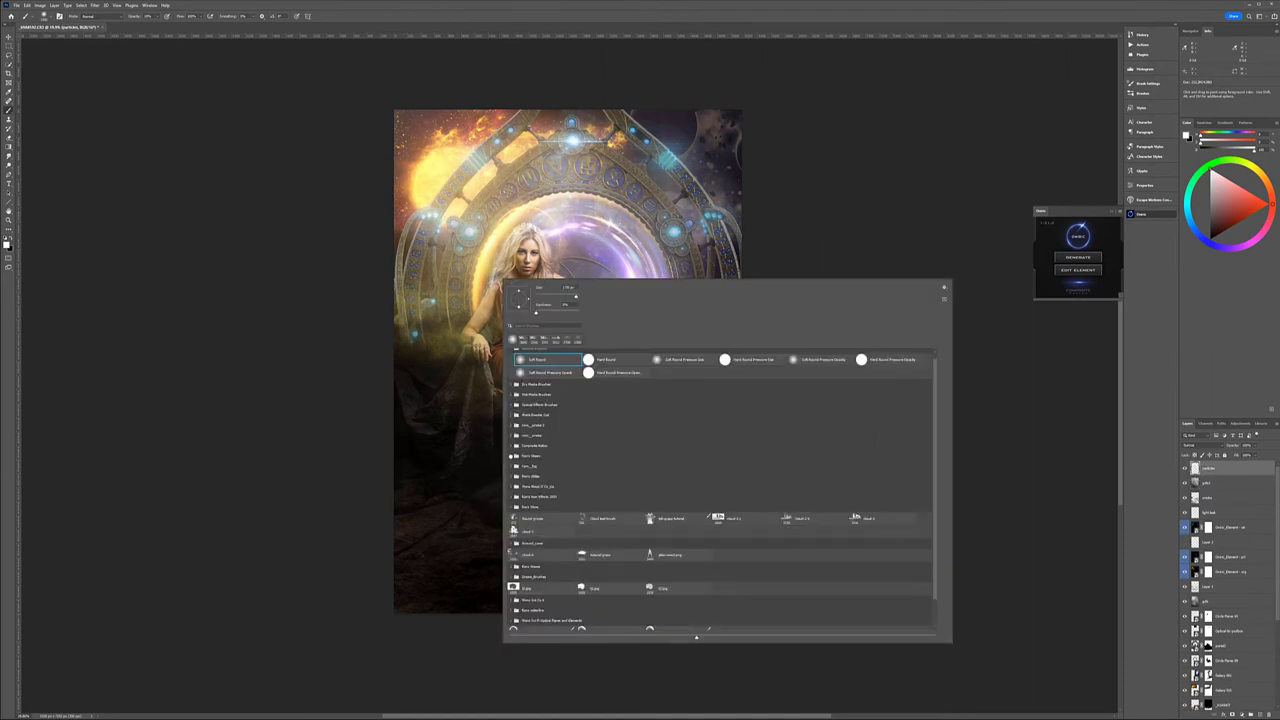
{"action": "left_click", "coordinate": [538, 414]}
{"action": "left_click", "coordinate": [471, 451]}
{"action": "left_click", "coordinate": [596, 498]}
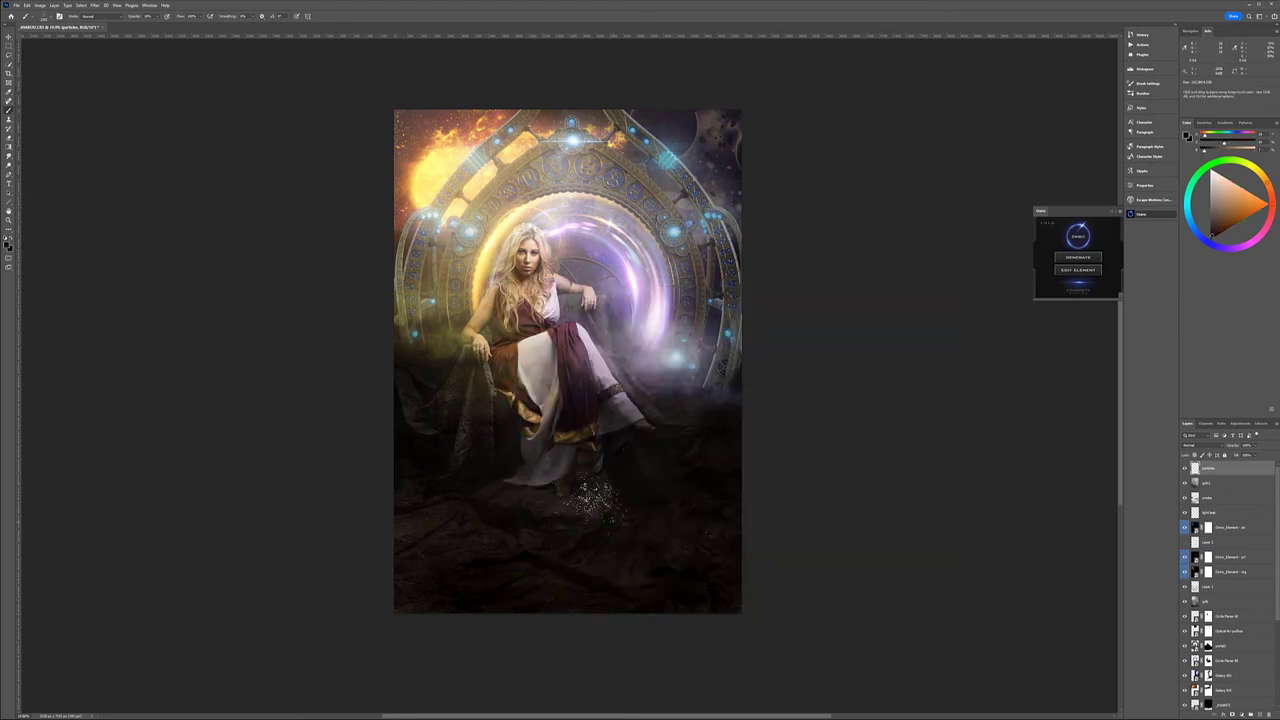
- Add another sparkle dab on the lower rocks, then create a new gray-filled layer
{"action": "scroll", "coordinate": [596, 498], "scroll_direction": "up", "scroll_amount": 3}
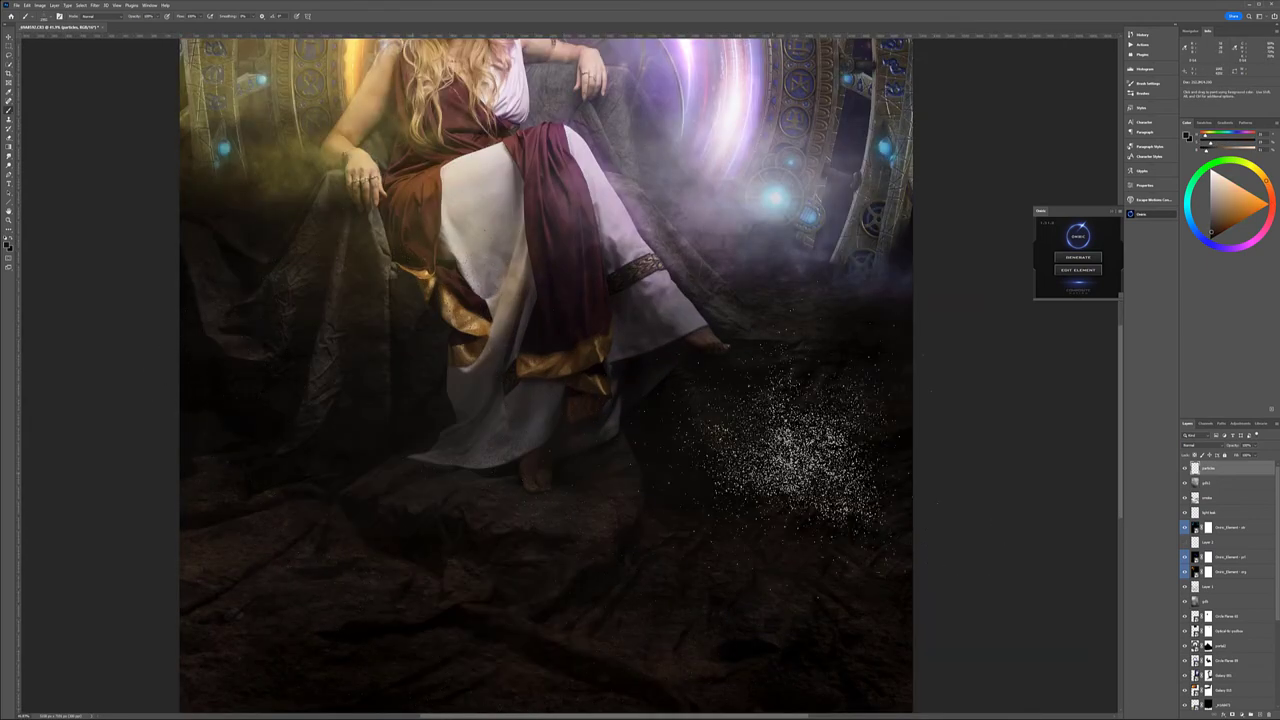
{"action": "key", "text": "ctrl+0"}
{"action": "scroll", "coordinate": [665, 302], "scroll_direction": "up", "scroll_amount": 1}
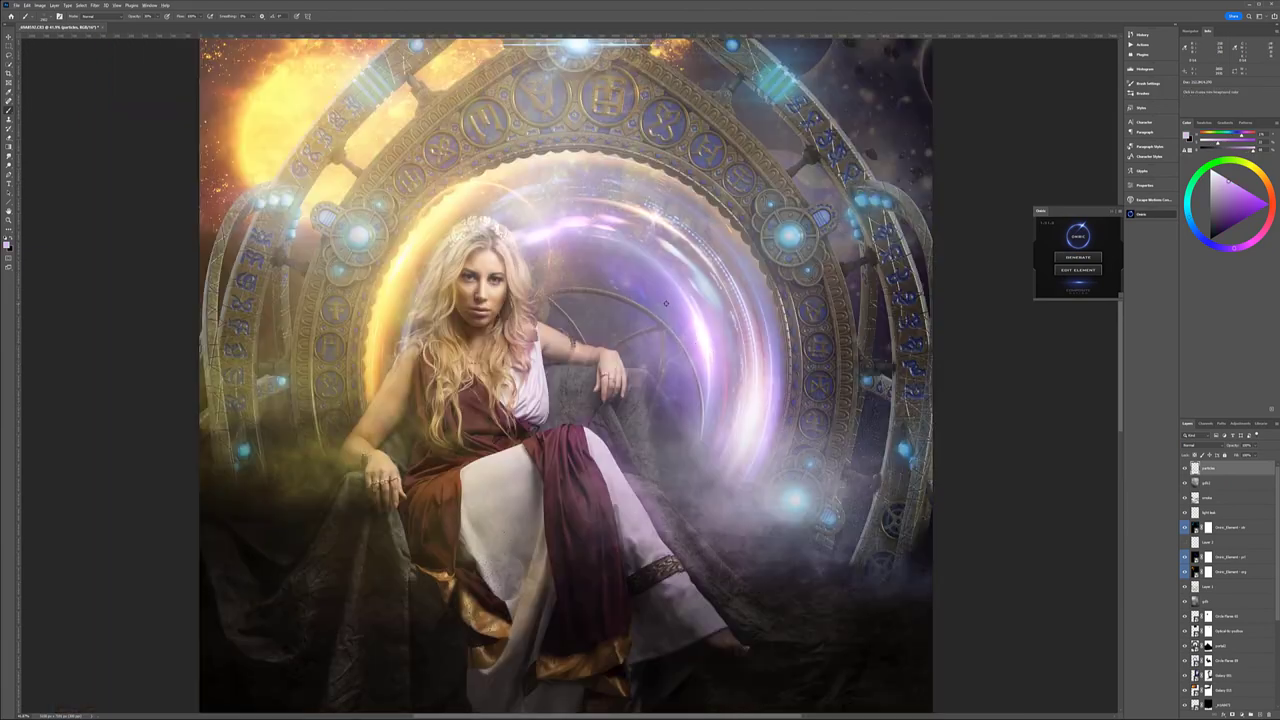
{"action": "scroll", "coordinate": [665, 302], "scroll_direction": "left", "scroll_amount": 5}
{"action": "scroll", "coordinate": [990, 370], "scroll_direction": "up", "scroll_amount": 5}
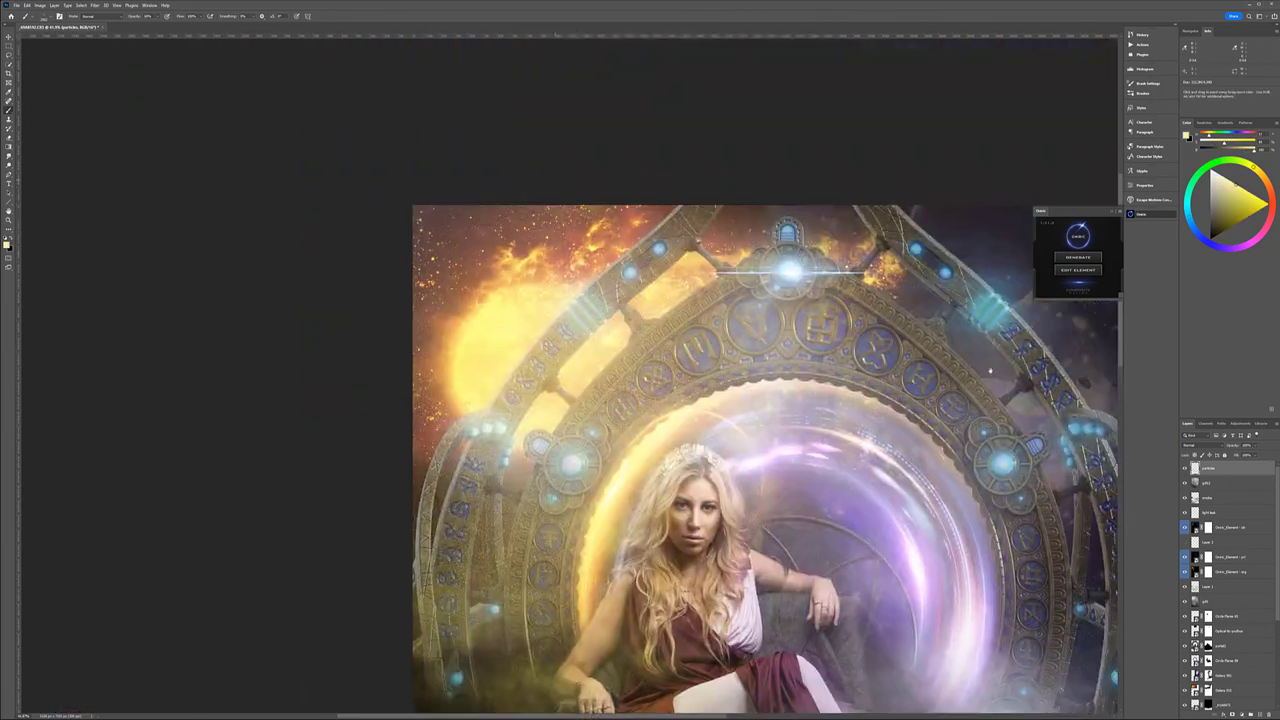
{"action": "scroll", "coordinate": [990, 371], "scroll_direction": "right", "scroll_amount": 8}
{"action": "scroll", "coordinate": [990, 371], "scroll_direction": "down", "scroll_amount": 5}
{"action": "scroll", "coordinate": [665, 340], "scroll_direction": "down", "scroll_amount": 9}
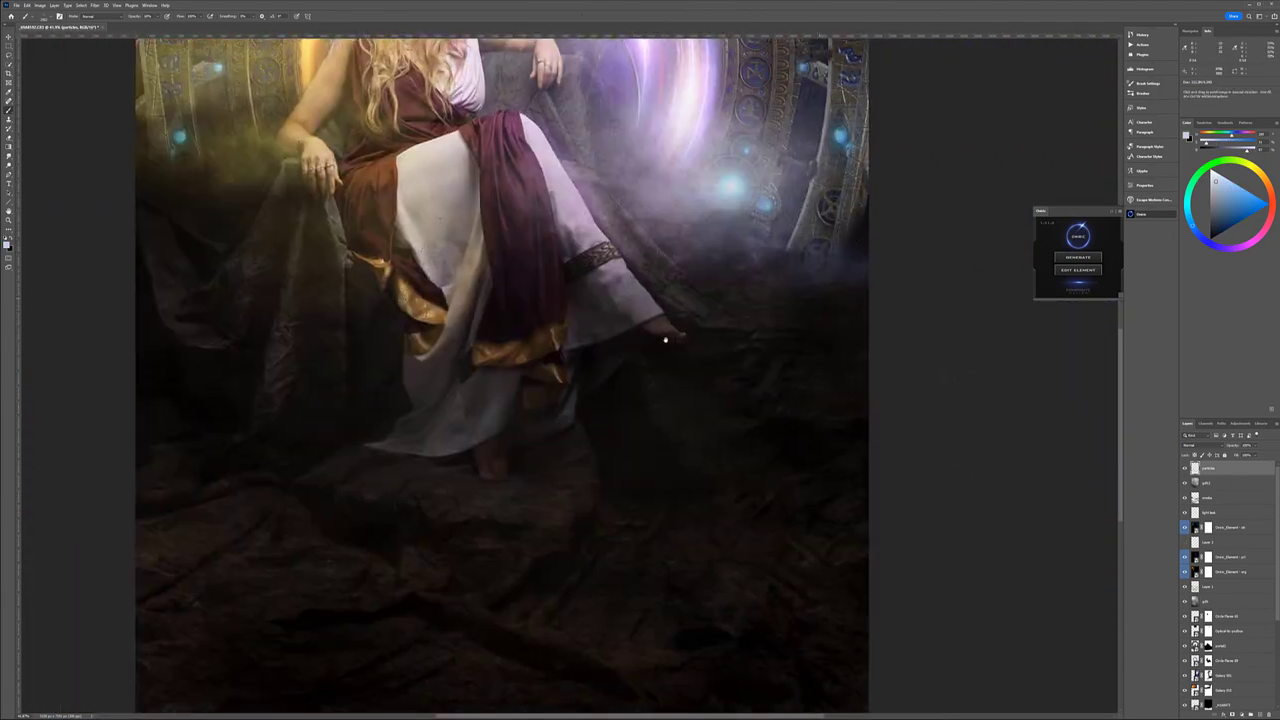
{"action": "left_click", "coordinate": [322, 536]}
{"action": "key", "text": "ctrl+0"}
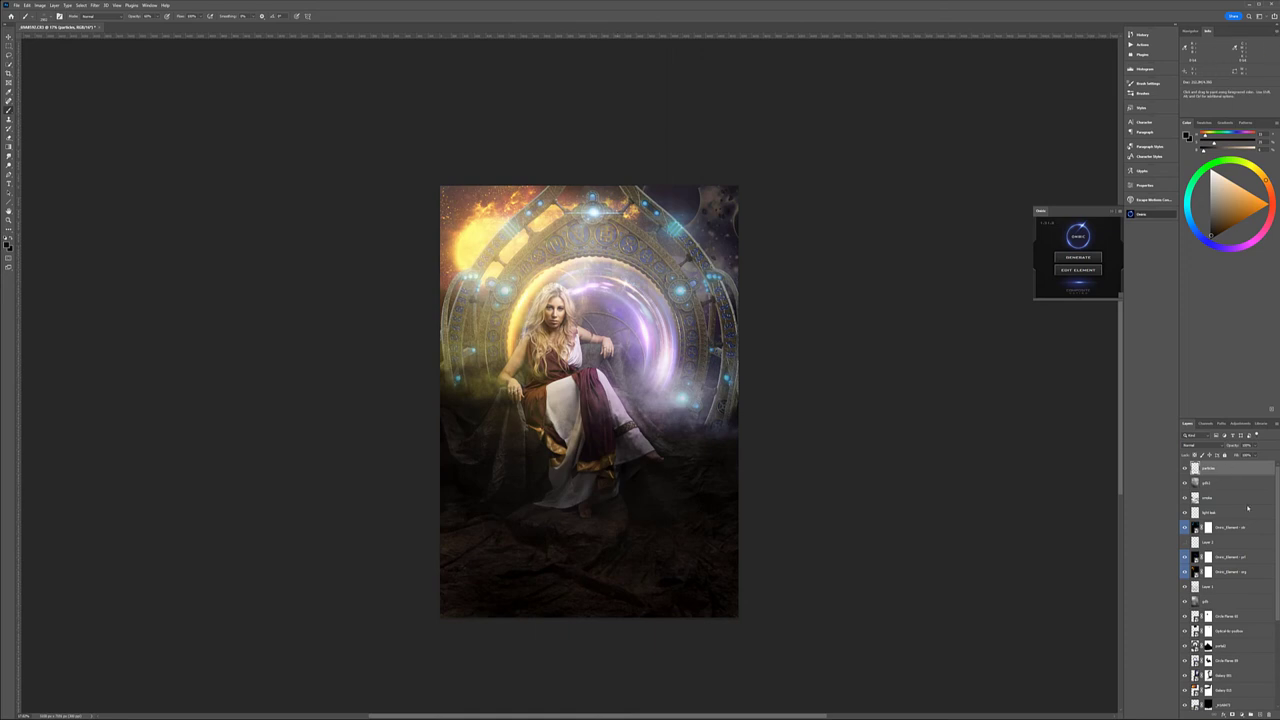
{"action": "key", "text": "ctrl+shift+alt+n"}
- Set the 50% gray layer to Soft Light and stamp all visible layers into a merged copy
{"action": "double_click", "coordinate": [1208, 468]}
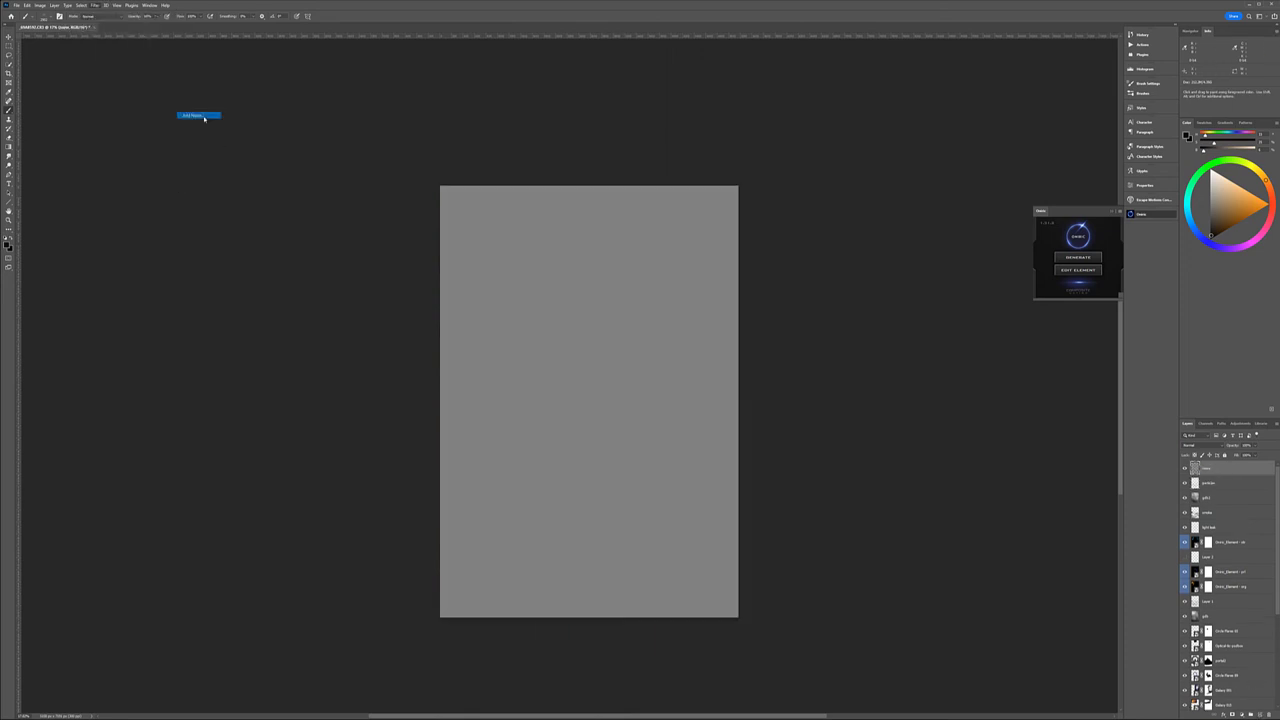
{"action": "key", "text": "v"}
{"action": "key", "text": "shift+alt+f"}
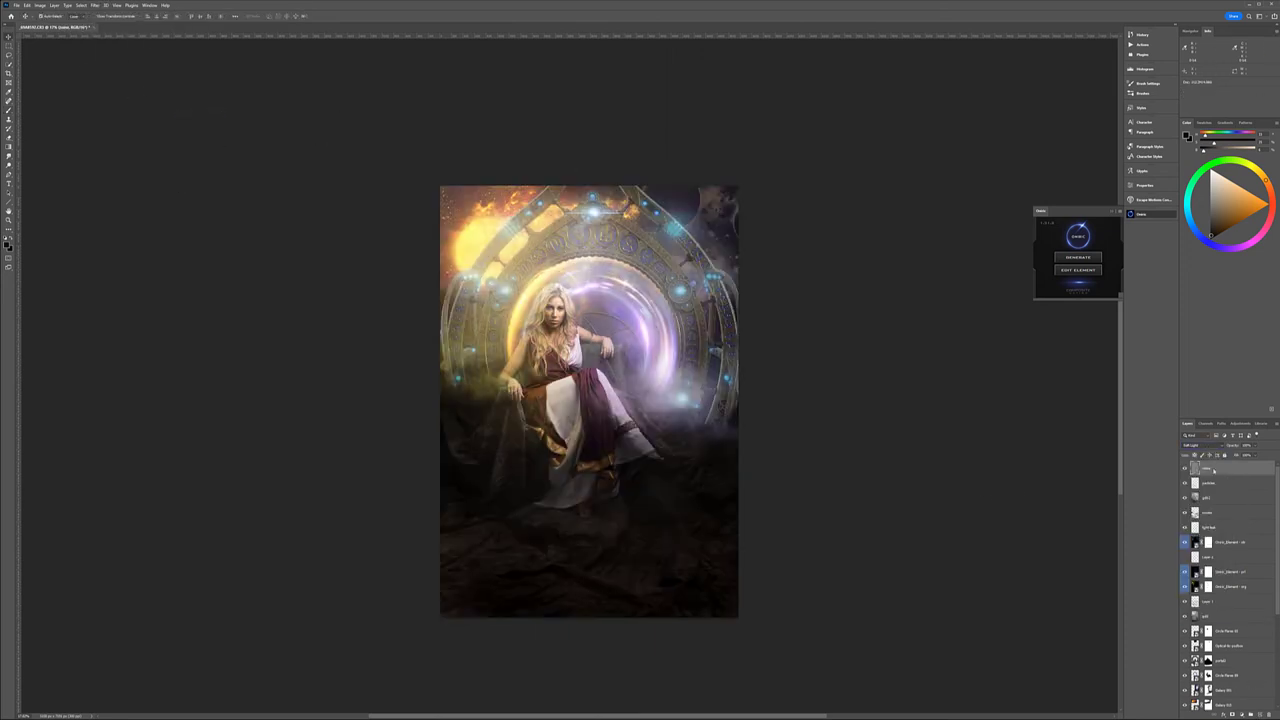
{"action": "key", "text": "ctrl+shift+alt+e"}
{"action": "double_click", "coordinate": [1208, 468]}
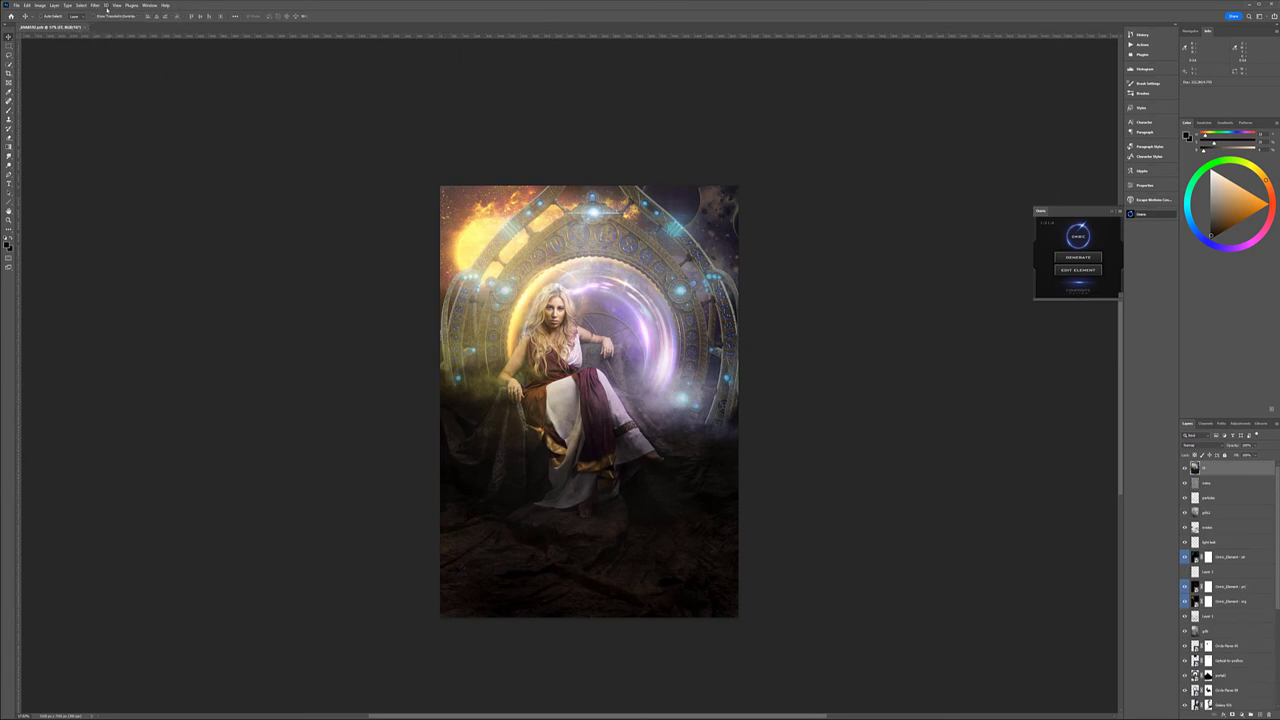
- Run a Filter Forge photo effect, lowering B Cycle and Vibrance slightly
{"action": "left_click", "coordinate": [95, 5]}
{"action": "left_click", "coordinate": [194, 171]}
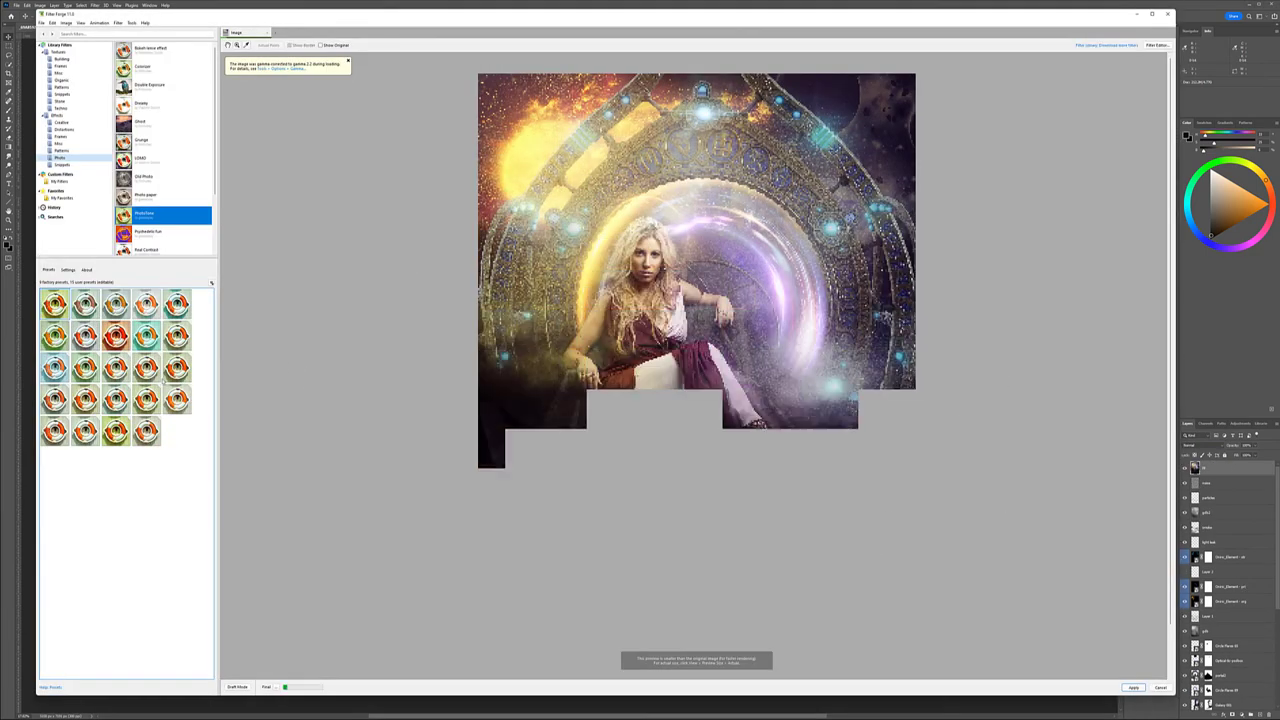
{"action": "left_click", "coordinate": [67, 269]}
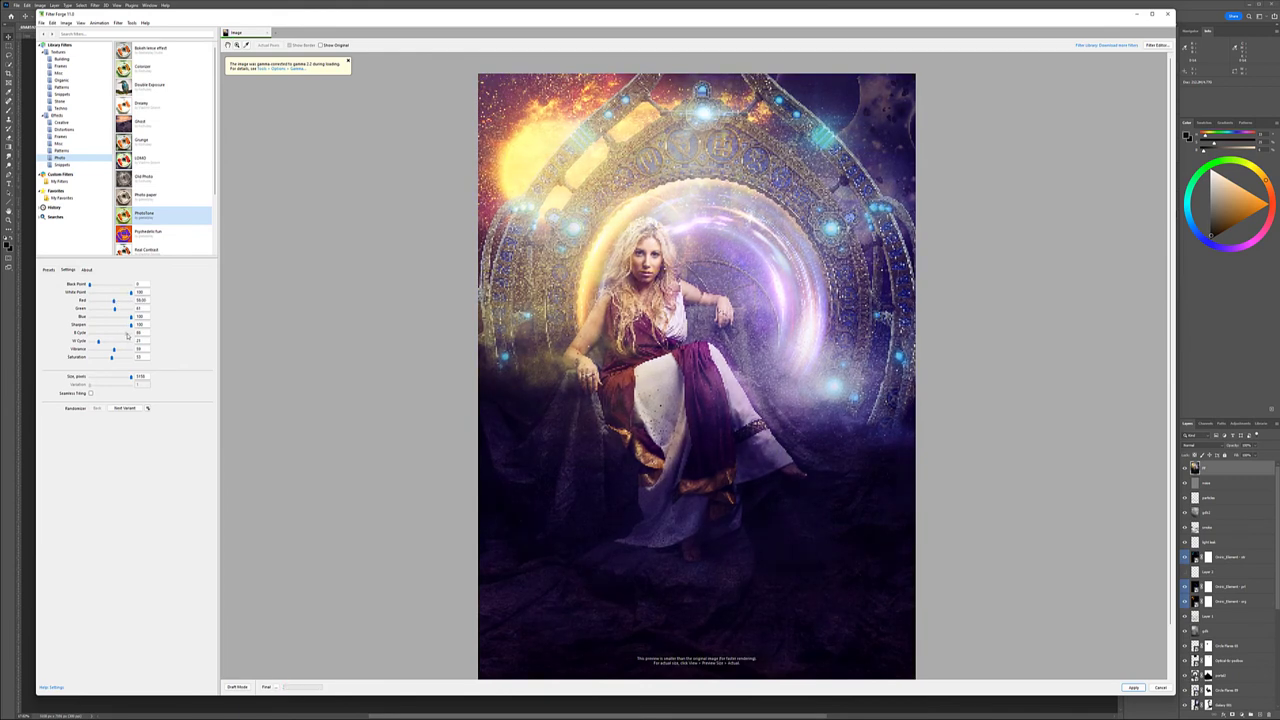
{"action": "left_click_drag", "start_coordinate": [128, 333], "coordinate": [125, 333]}
{"action": "mouse_move", "coordinate": [121, 350]}
{"action": "left_mouse_down"}
{"action": "mouse_move", "coordinate": [98, 341]}
{"action": "mouse_move", "coordinate": [114, 307]}
{"action": "left_mouse_up"}
- Apply the filter, lower its layer opacity, and add a Selective Color layer adjusting Blacks
{"action": "key", "text": "Return"}
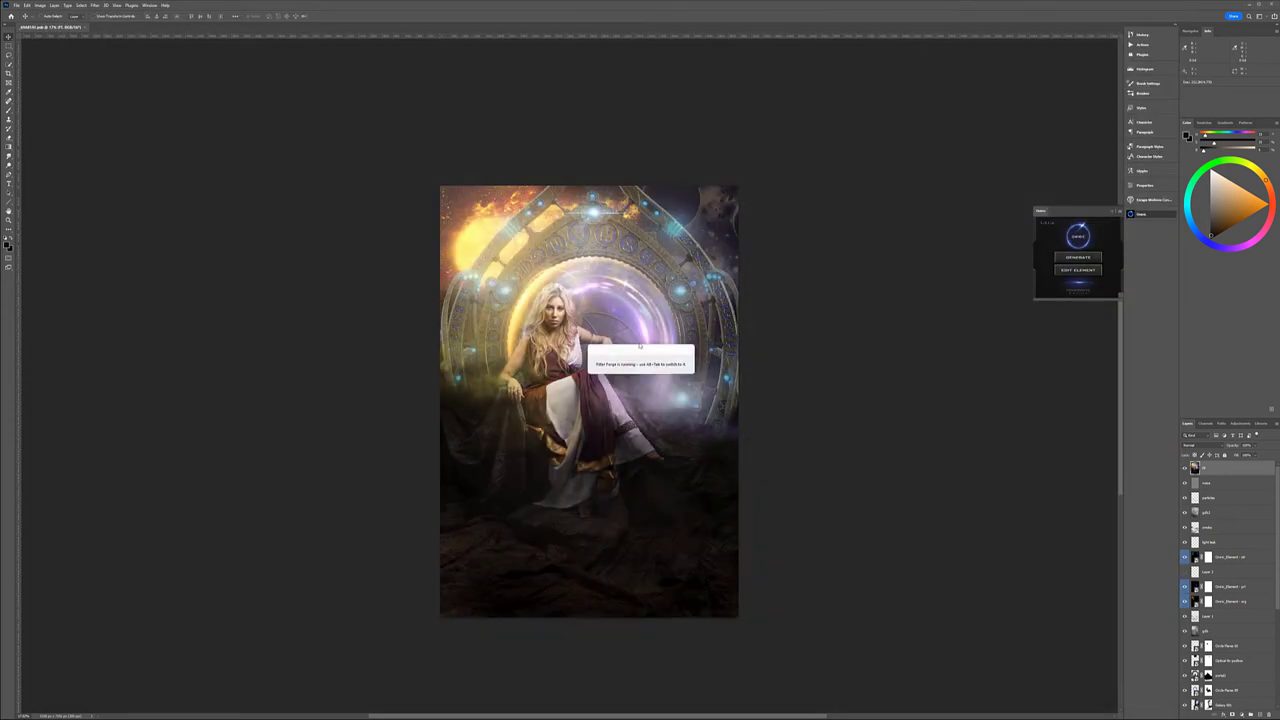
{"action": "left_click_drag", "start_coordinate": [1254, 455], "coordinate": [1251, 455]}
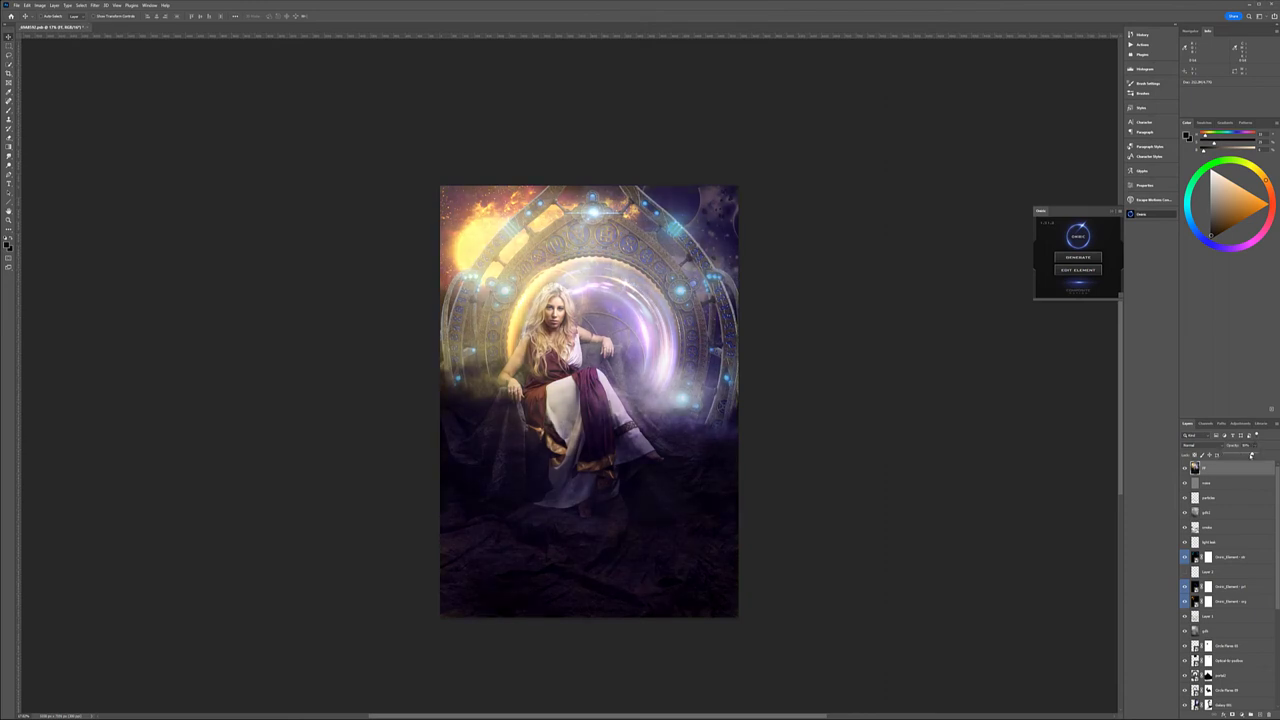
{"action": "left_click", "coordinate": [1240, 714]}
{"action": "left_click_drag", "start_coordinate": [1064, 268], "coordinate": [1060, 270]}
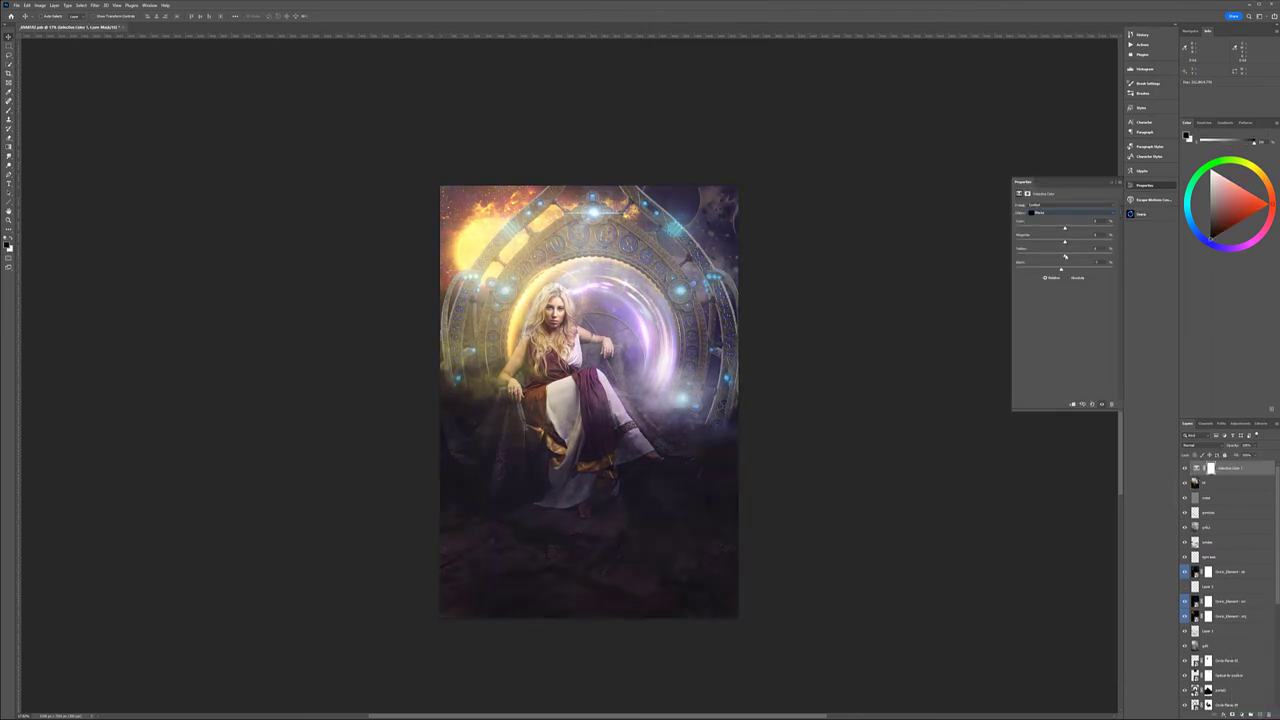
{"action": "left_click", "coordinate": [1062, 212]}
{"action": "left_click", "coordinate": [1066, 257]}
- Tweak the Whites and Reds ranges, reducing Reds' Black to brighten the portal glow
{"action": "left_click", "coordinate": [1062, 212]}
{"action": "left_click", "coordinate": [1060, 248]}
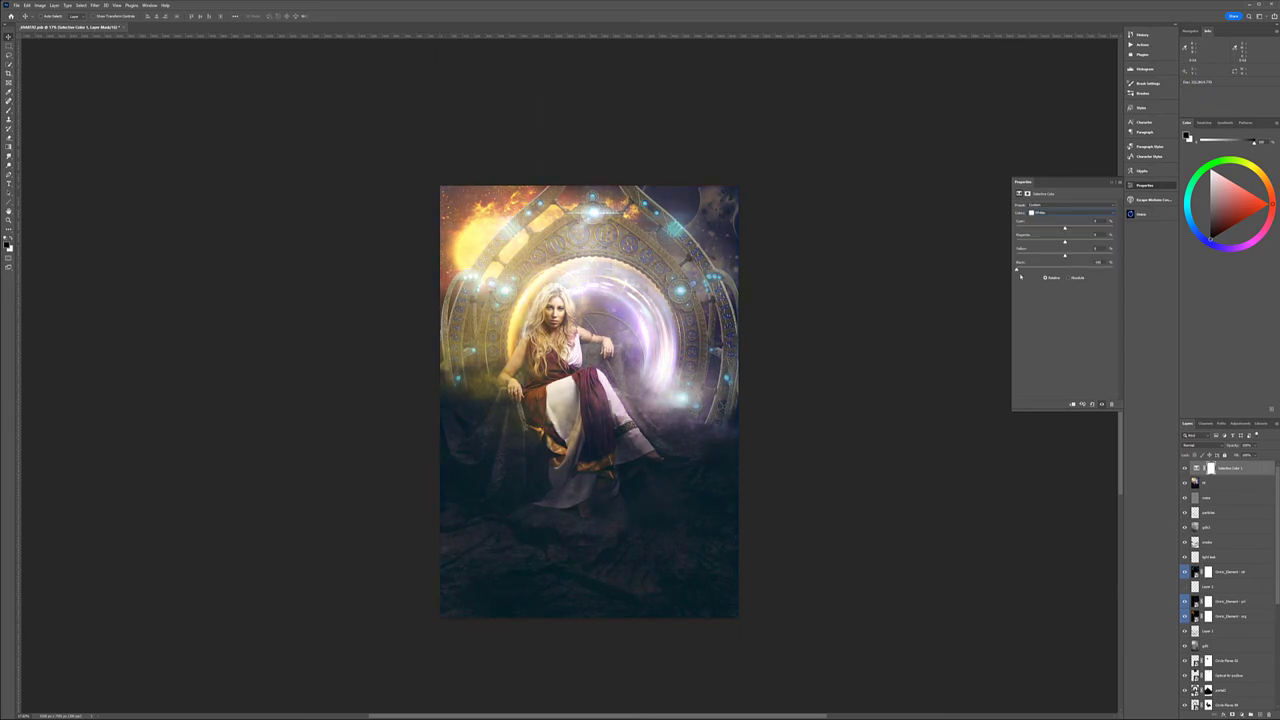
{"action": "left_click_drag", "start_coordinate": [1064, 268], "coordinate": [1064, 271]}
{"action": "left_click", "coordinate": [1062, 212]}
{"action": "left_click", "coordinate": [1045, 210]}
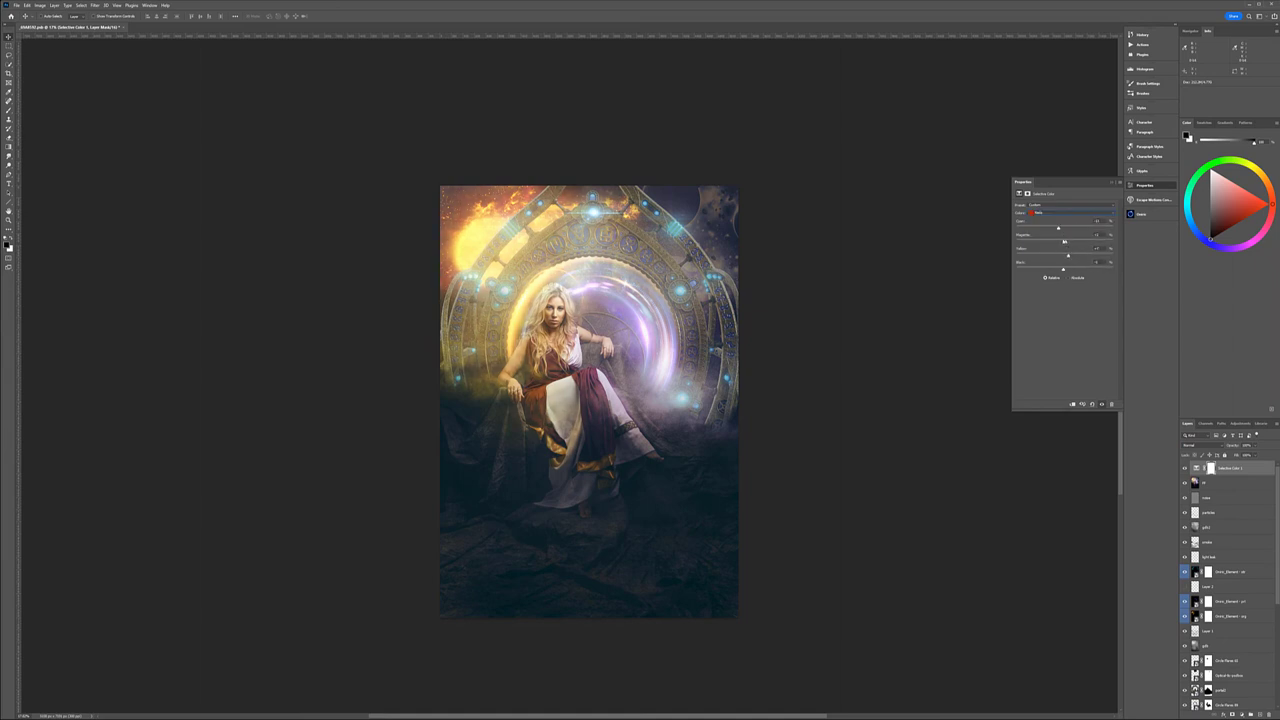
{"action": "left_click_drag", "start_coordinate": [1099, 271], "coordinate": [1058, 270]}
{"action": "left_click", "coordinate": [9, 183]}
- Type the photographer credit line and move it to the bottom right
{"action": "left_click", "coordinate": [500, 565]}
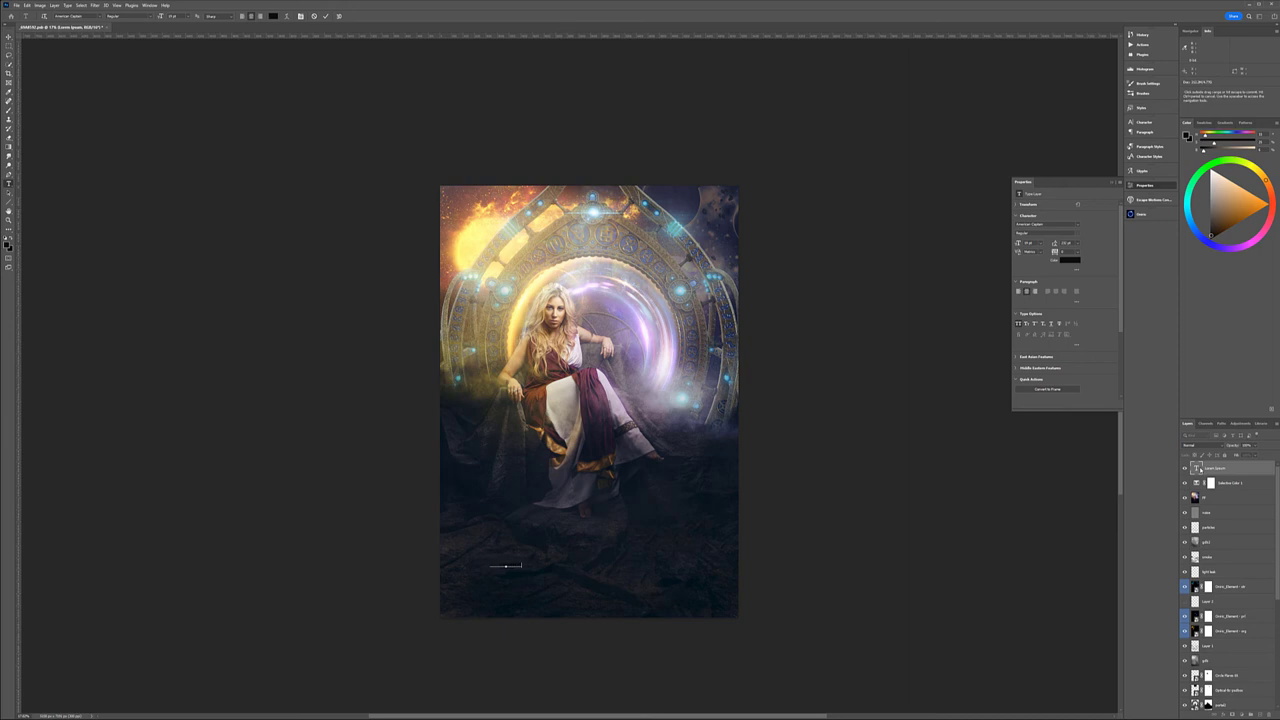
{"action": "type", "text": "VLADIMIR CHOPINE FINE ART PHOTOGRAPHY"}
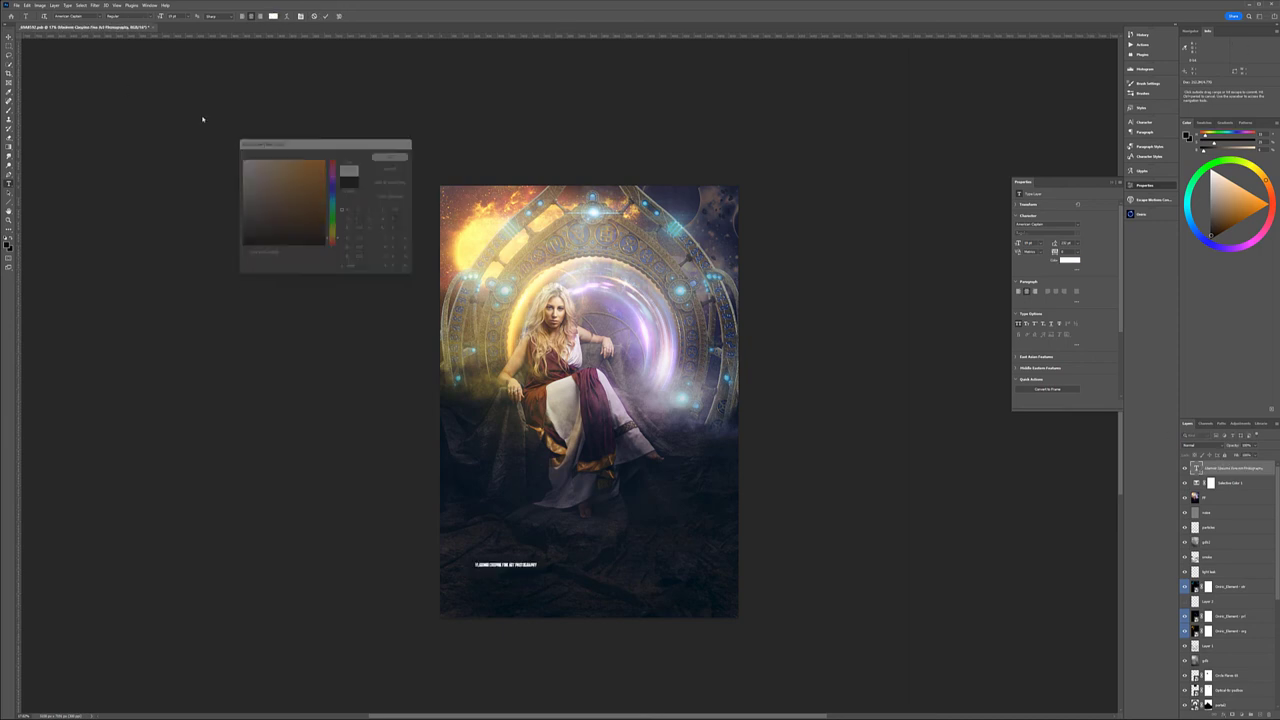
{"action": "key", "text": "ctrl+Return"}
{"action": "left_click_drag", "start_coordinate": [740, 606], "coordinate": [962, 588]}
- Crop the image's bottom edge upward and save the document
{"action": "key", "text": "c"}
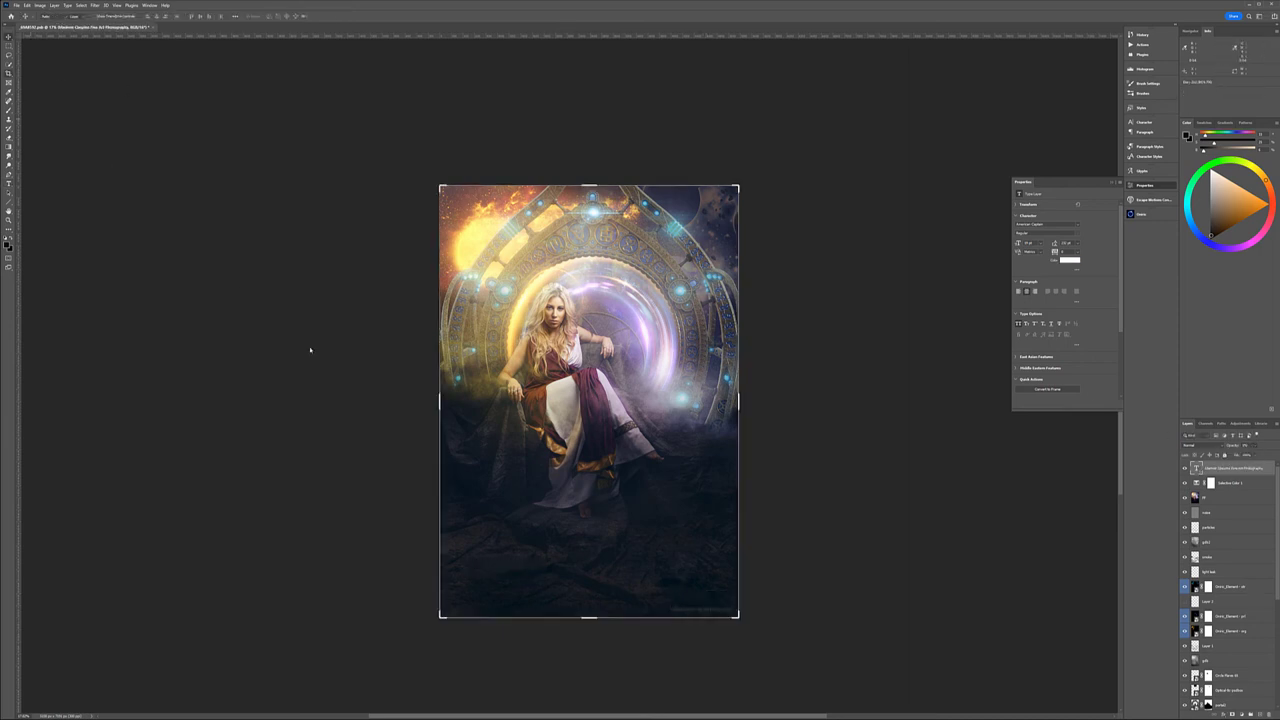
{"action": "left_click_drag", "start_coordinate": [589, 617], "coordinate": [589, 583]}
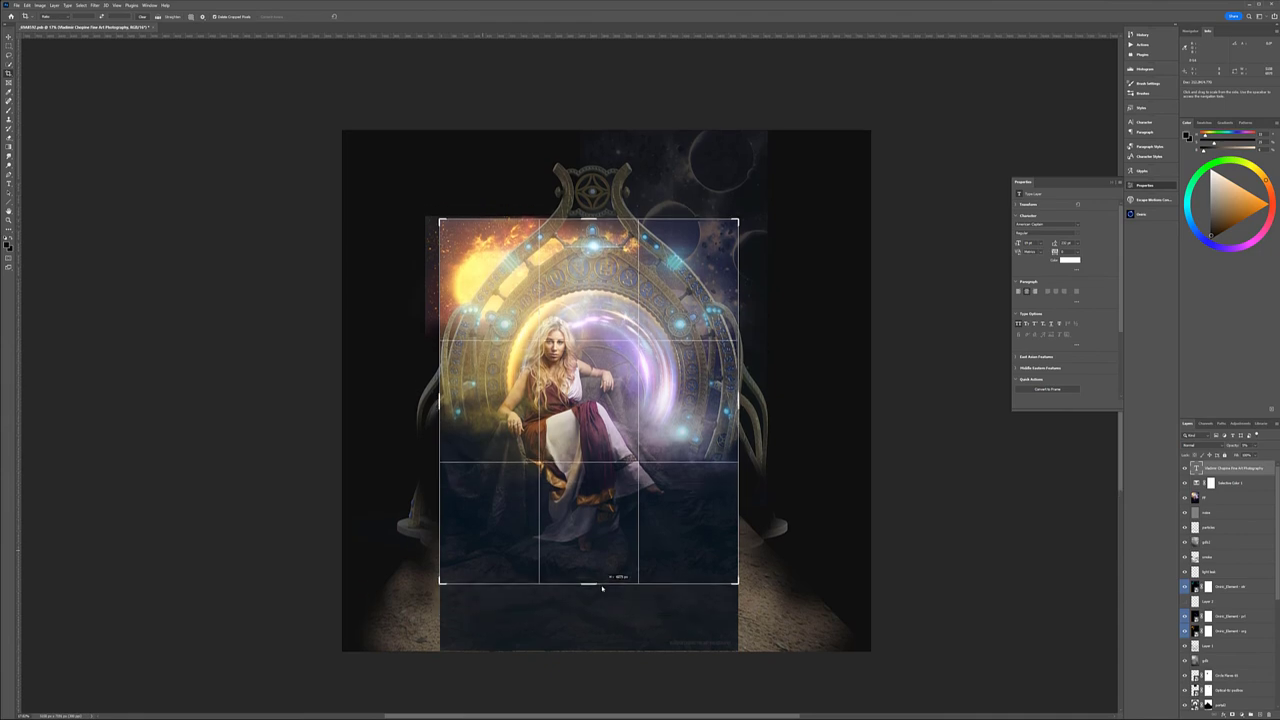
{"action": "key", "text": "Return"}
{"action": "key", "text": "v"}
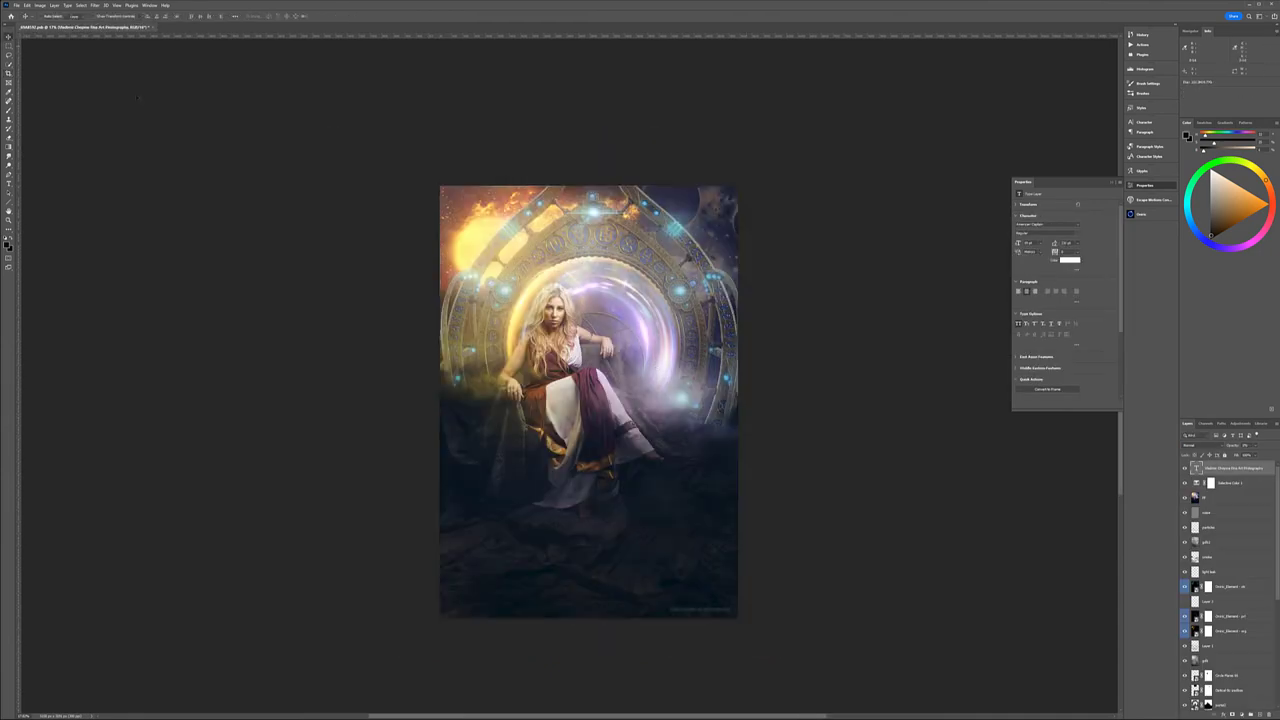
{"action": "key", "text": "ctrl+s"}
- Group all layers as 'Composite' and toggle the group's visibility to compare
{"action": "key", "text": "ctrl+g"}
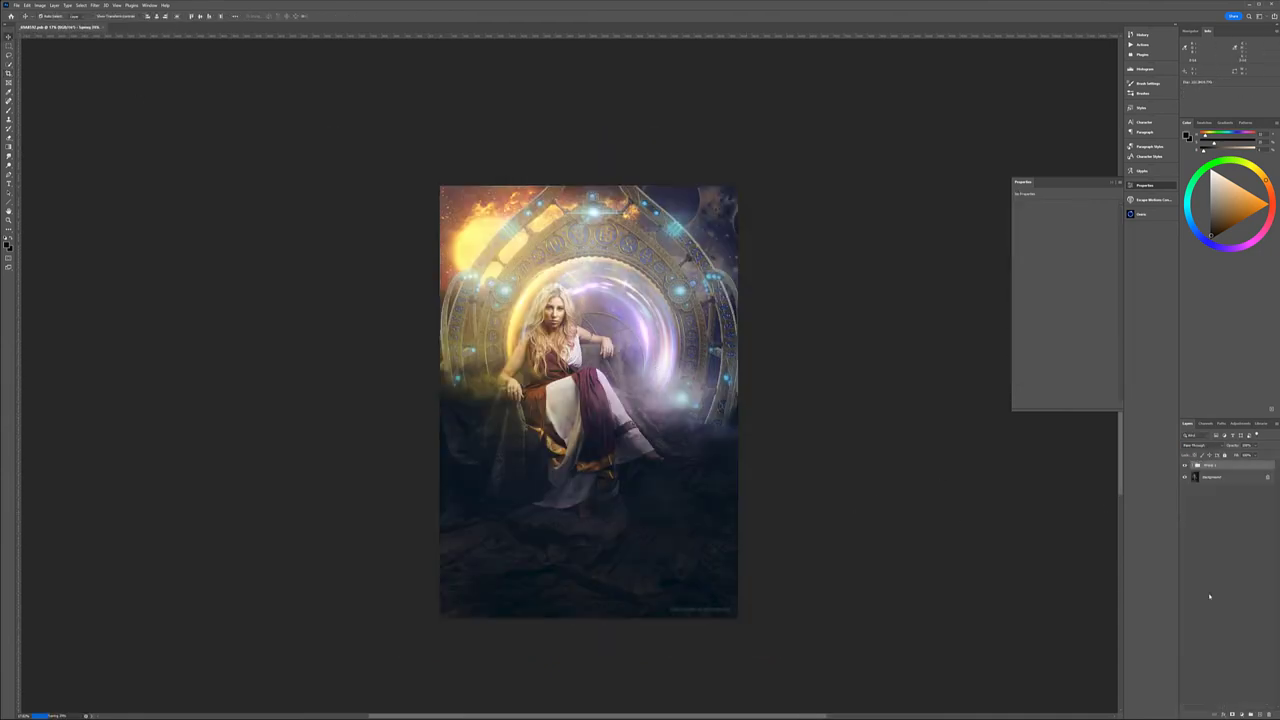
{"action": "type", "text": "Composite"}
{"action": "key", "text": "Return"}
{"action": "left_click", "coordinate": [1185, 465]}
{"action": "left_click", "coordinate": [1185, 465]}
{"action": "key", "text": "ctrl+comma"}
{"action": "key", "text": "ctrl+comma"}
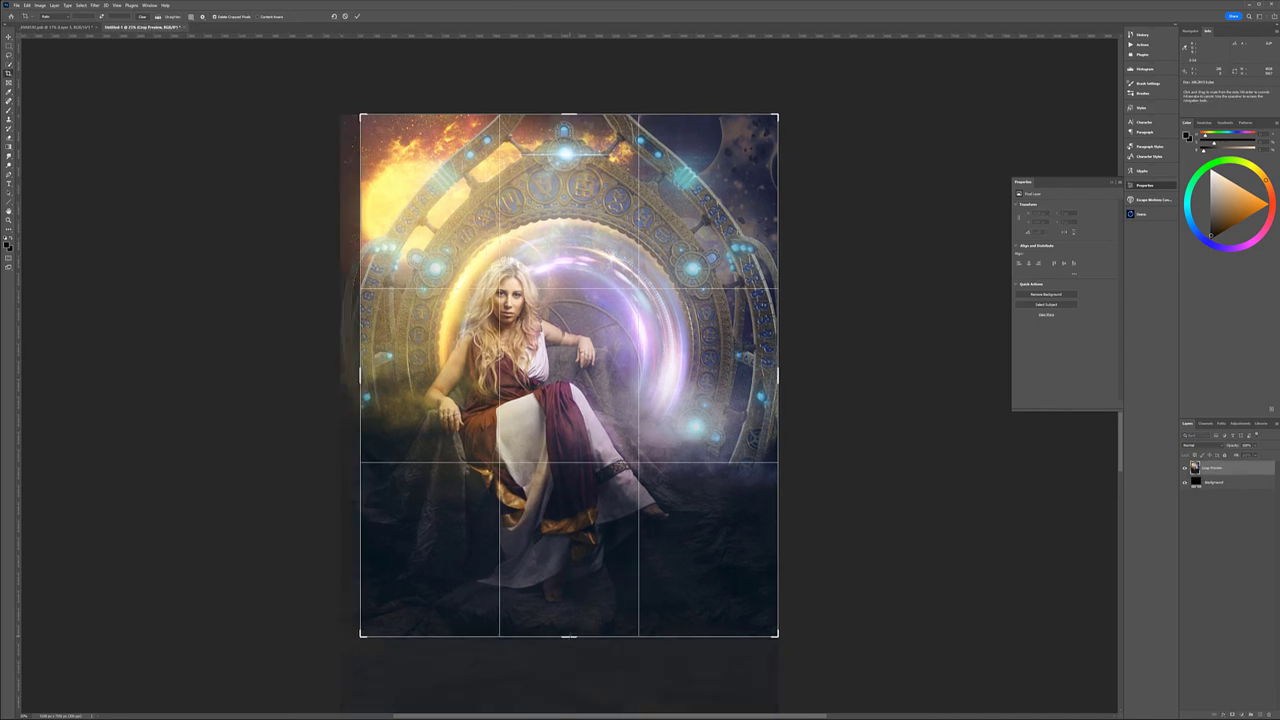
- Commit the crop in Untitled-1 and copy the credit text into its bottom right
{"action": "key", "text": "Return"}
{"action": "left_click", "coordinate": [77, 27]}
{"action": "key", "text": "v"}
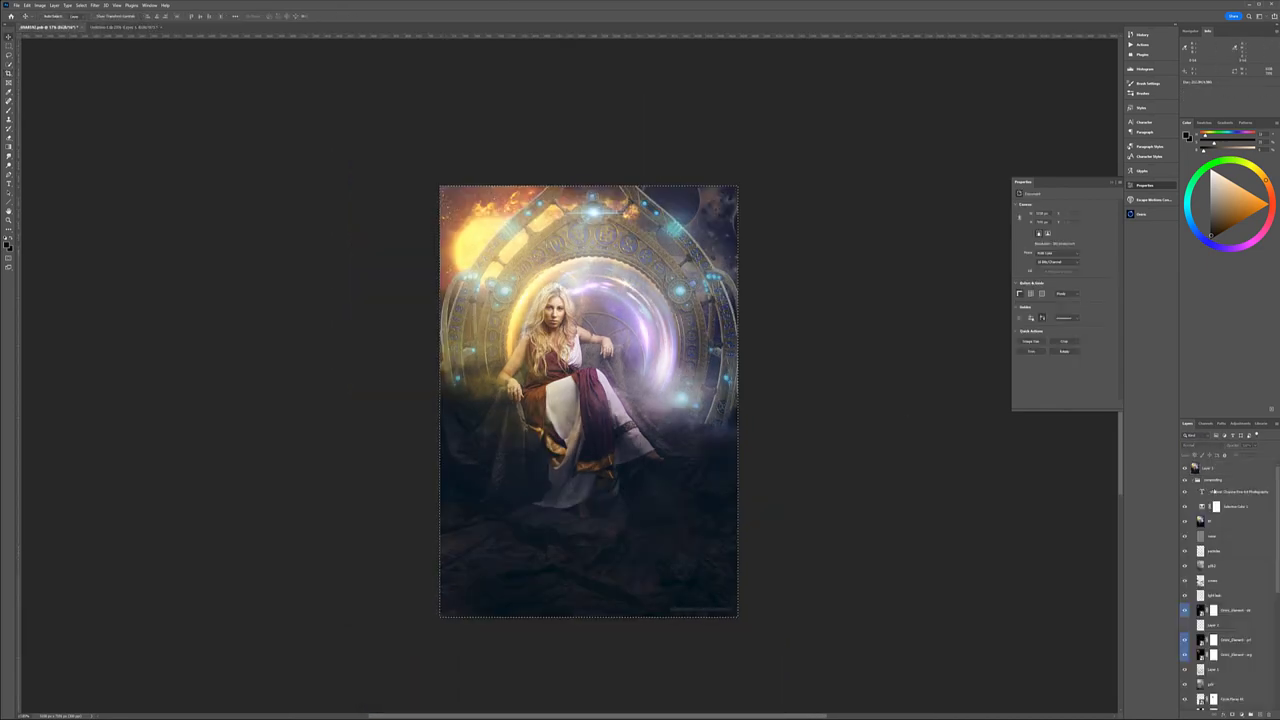
{"action": "left_click_drag", "start_coordinate": [700, 600], "coordinate": [736, 633]}
{"action": "key", "text": "ctrl+Tab"}
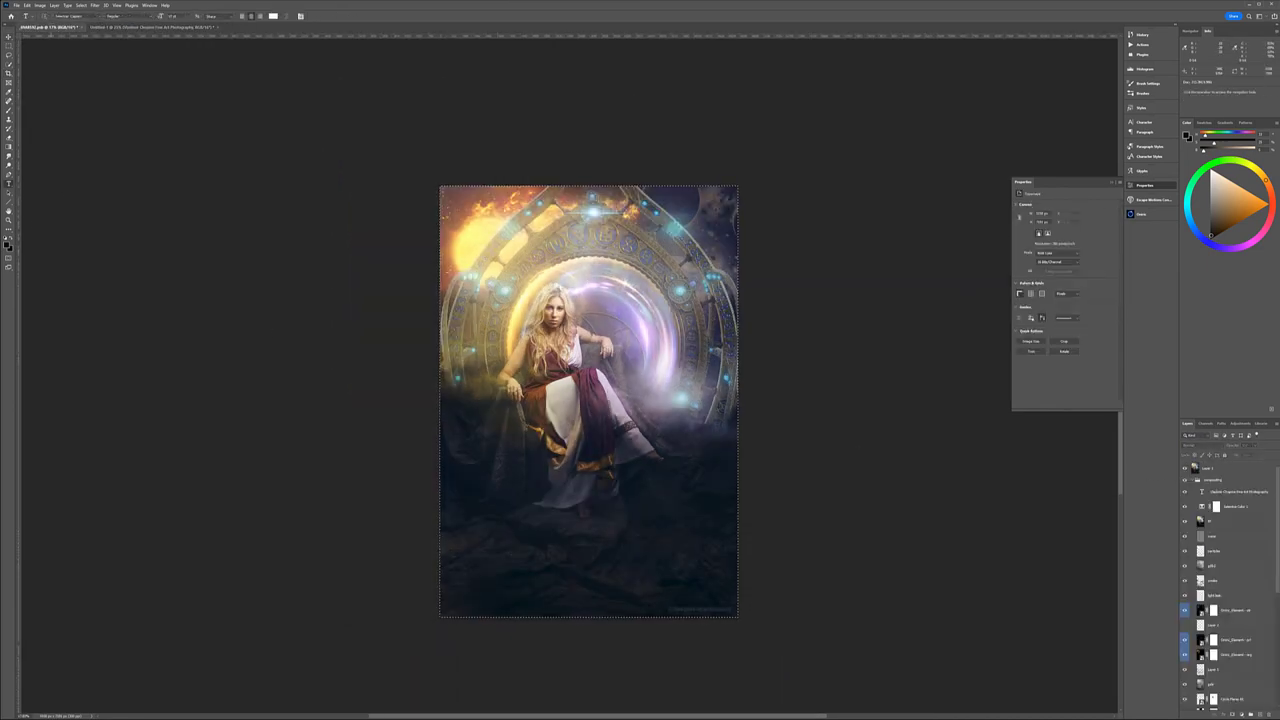
- Enlarge the flyer headline, split it into two lines and tighten its leading
{"action": "key", "text": "t"}
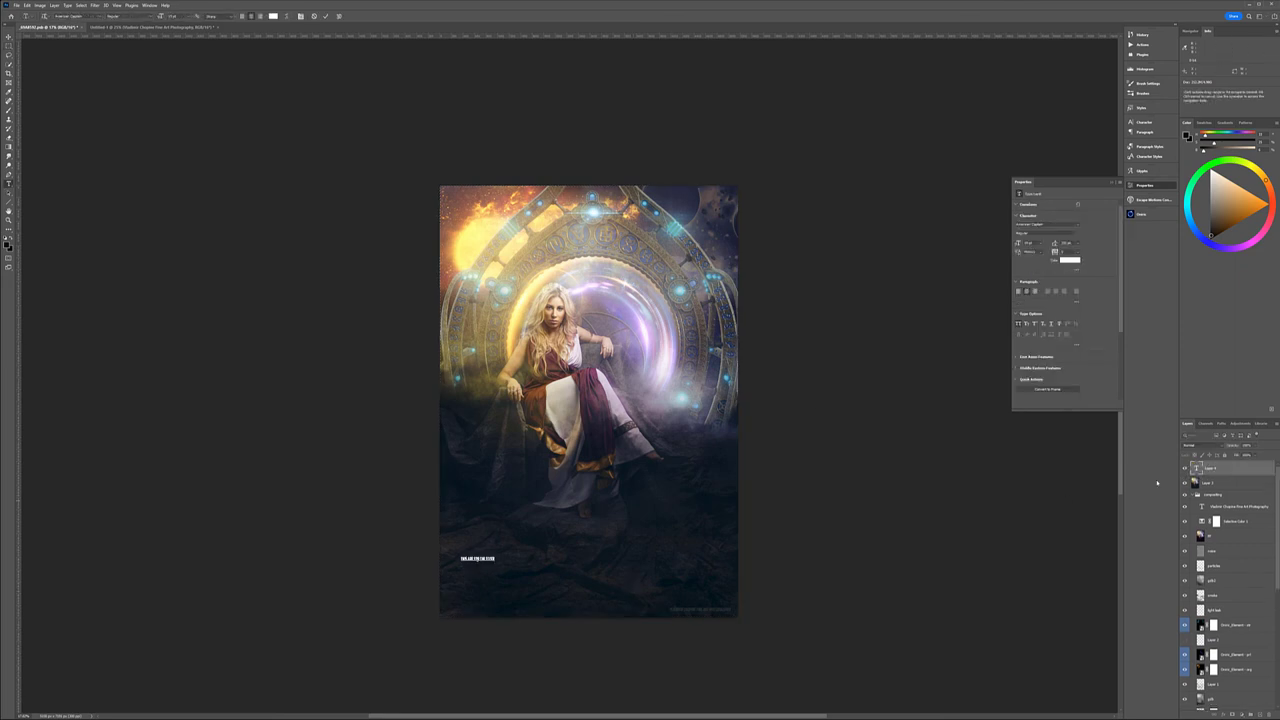
{"action": "left_click_drag", "start_coordinate": [480, 552], "coordinate": [577, 558]}
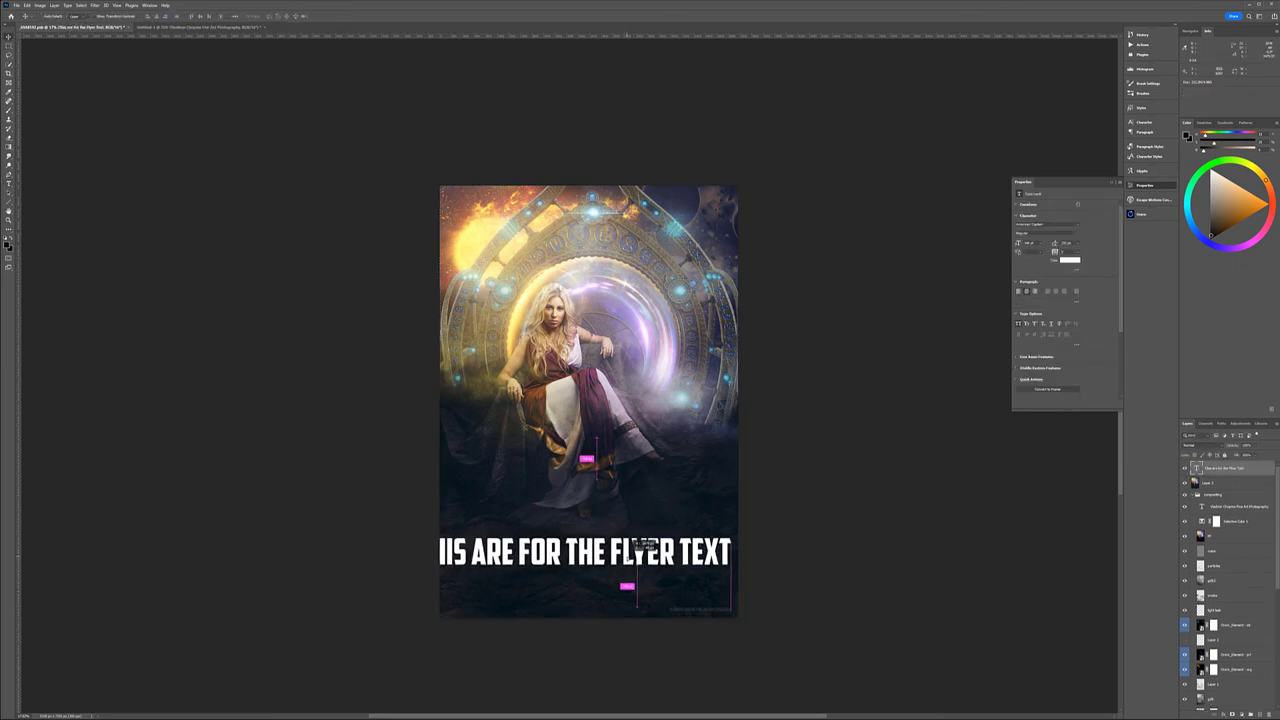
{"action": "key", "text": "Return"}
{"action": "key", "text": "ctrl+a"}
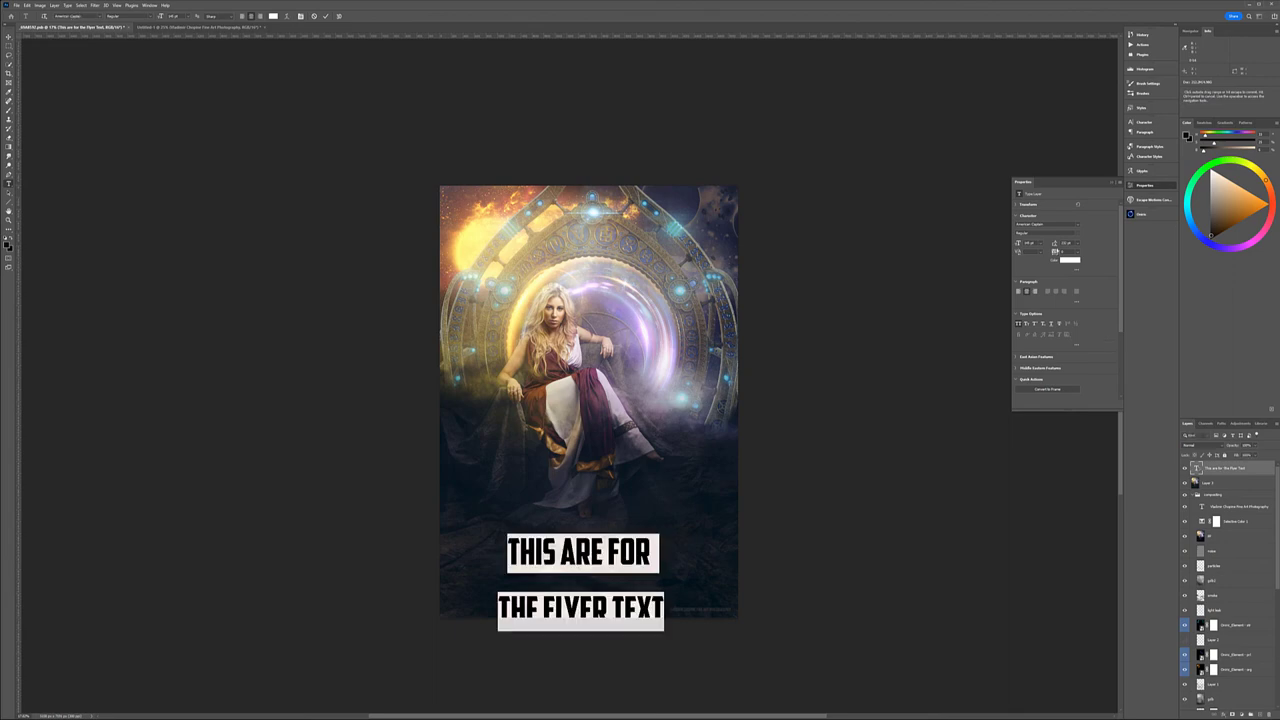
{"action": "key", "text": "alt+Up"}
{"action": "key", "text": "alt+Up"}
{"action": "key", "text": "ctrl+Return"}
- Compare both documents and toggle the composite off and on against the original photo
{"action": "key", "text": "ctrl+Tab"}
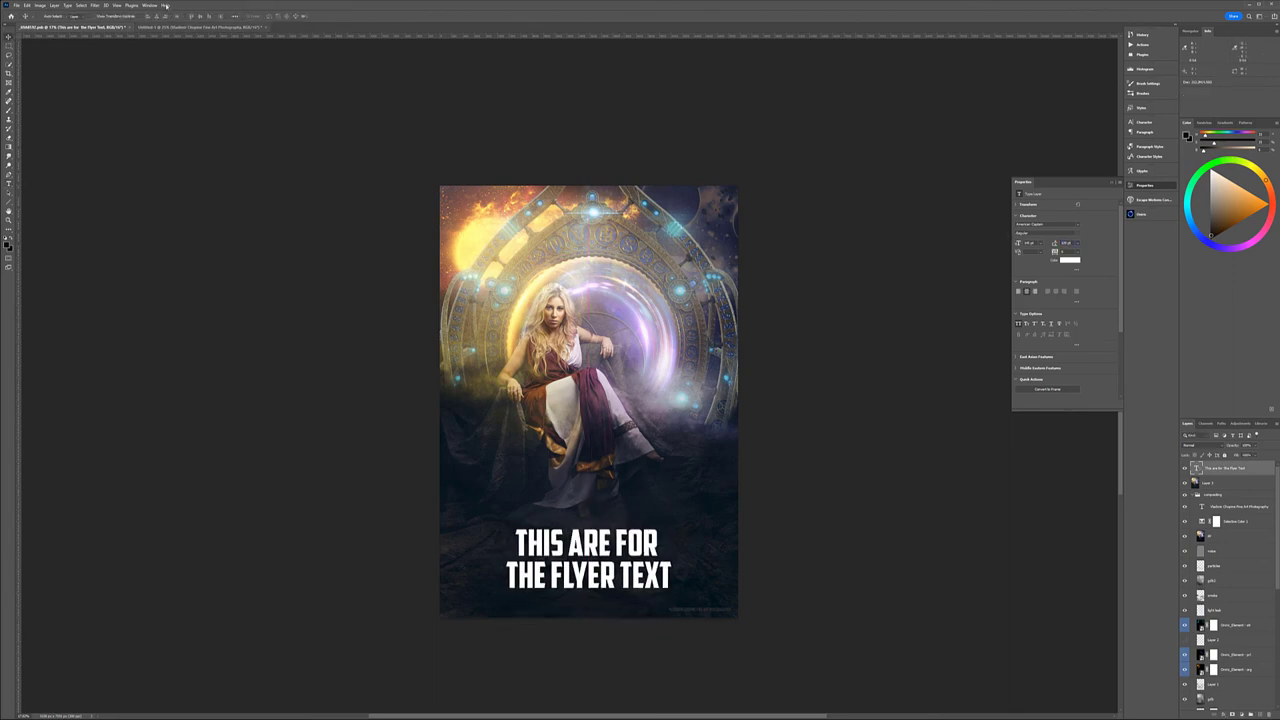
{"action": "key", "text": "ctrl+Tab"}
{"action": "left_click", "coordinate": [1230, 491]}
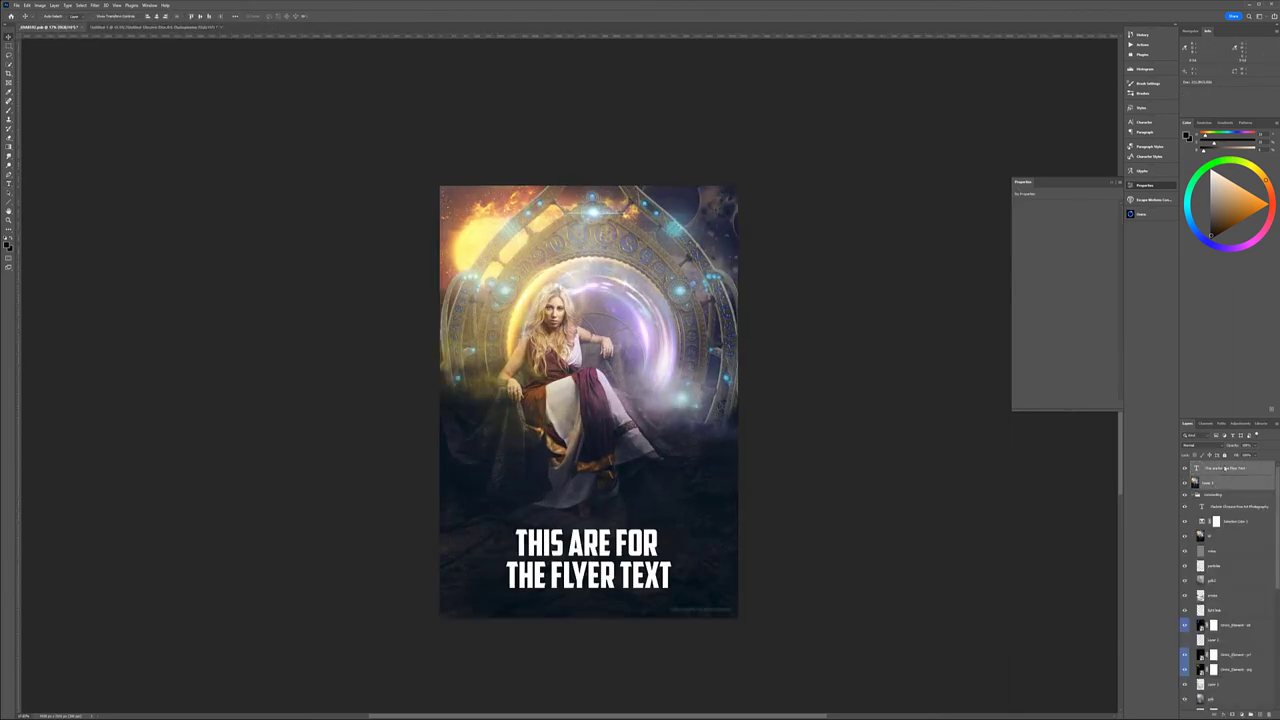
{"action": "left_click", "coordinate": [1185, 491], "text": "alt"}
{"action": "left_click", "coordinate": [1185, 491], "text": "alt"}
{"action": "left_click", "coordinate": [1185, 491], "text": "alt"}
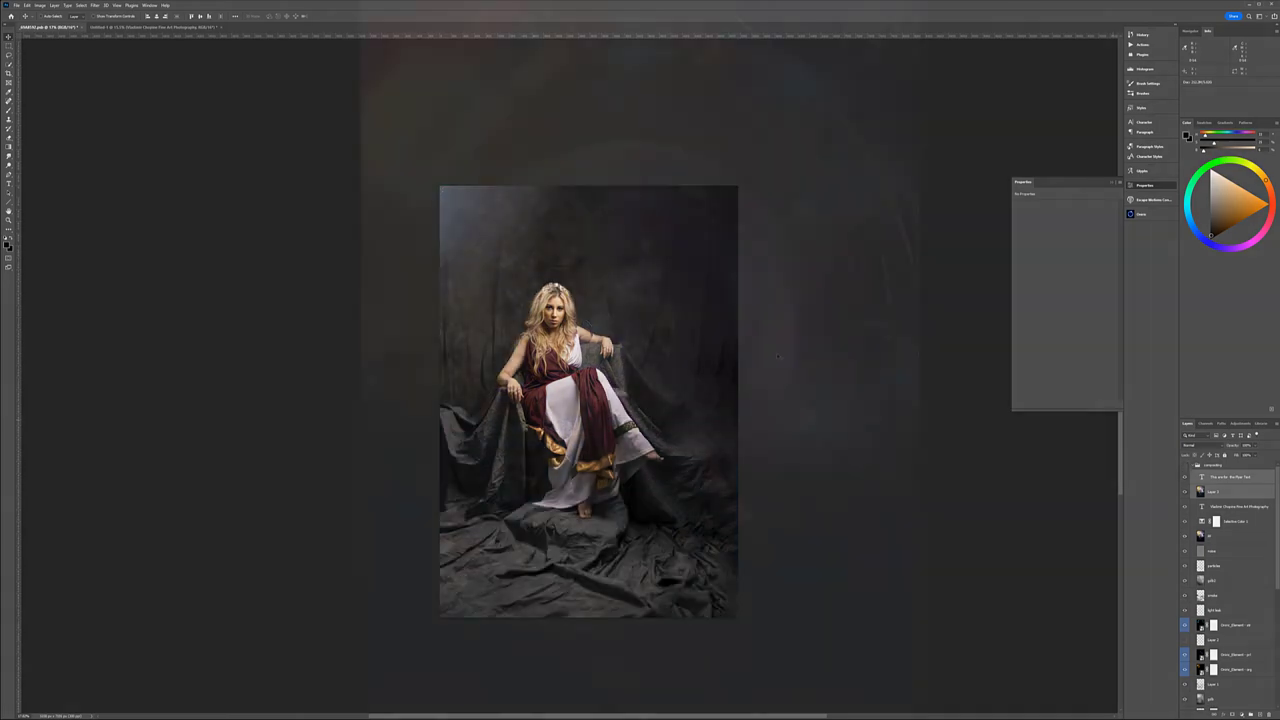